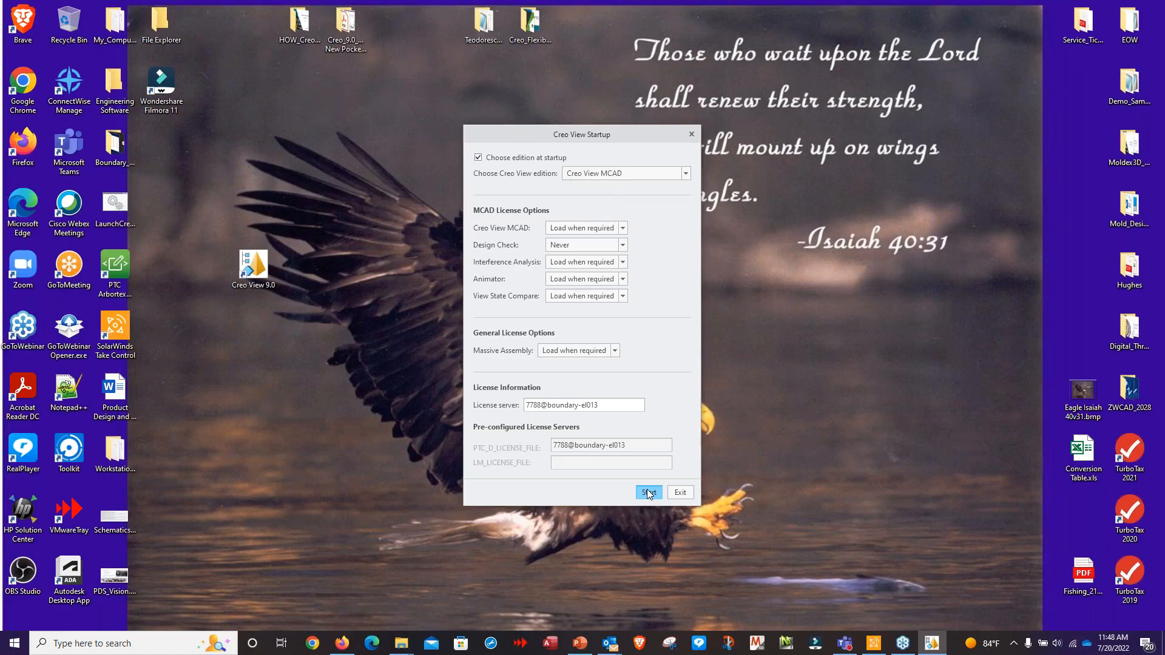
Step: Start the Creo View MCAD edition and review the file types it supports for opening
click(647, 491)
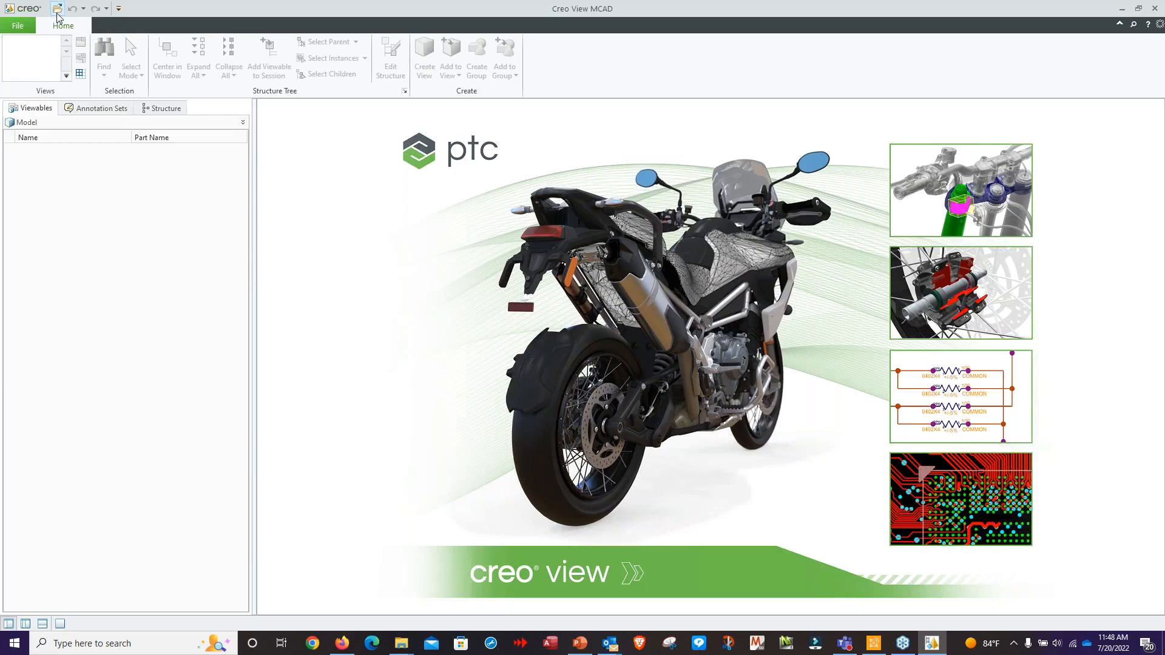
click(25, 30)
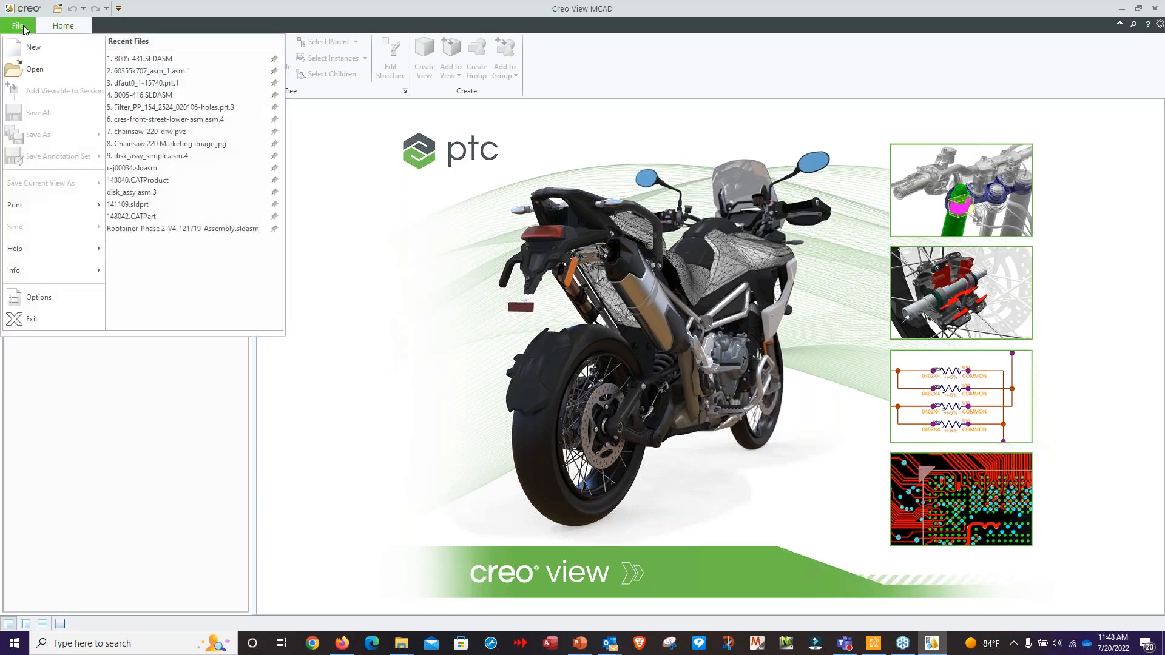
click(35, 70)
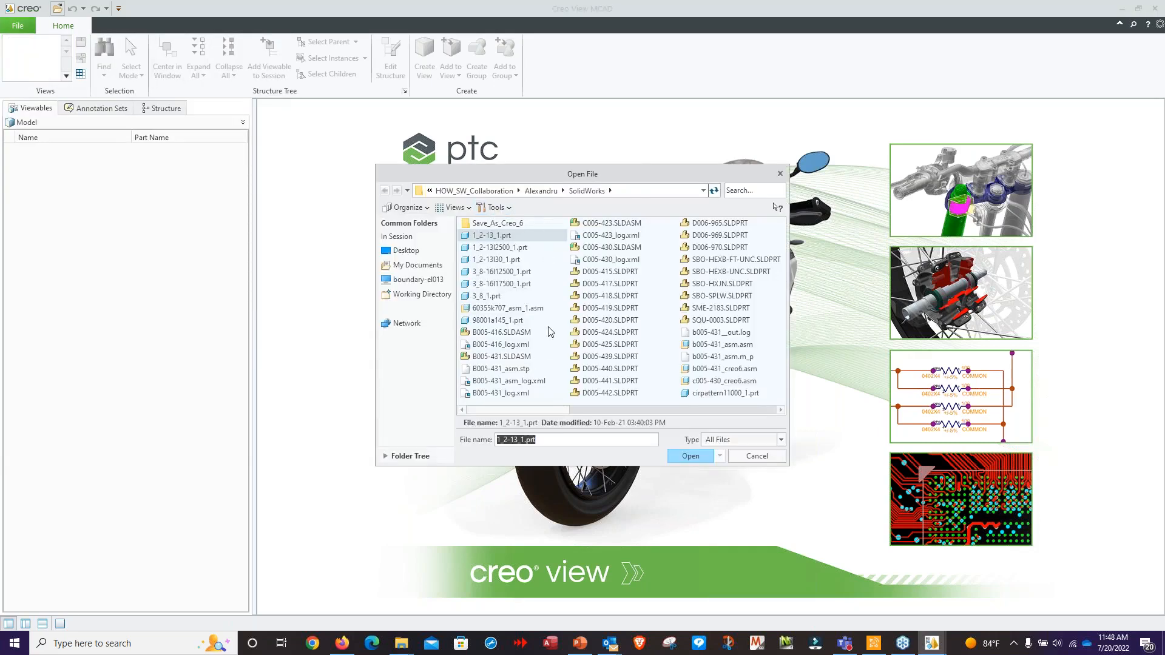
click(782, 440)
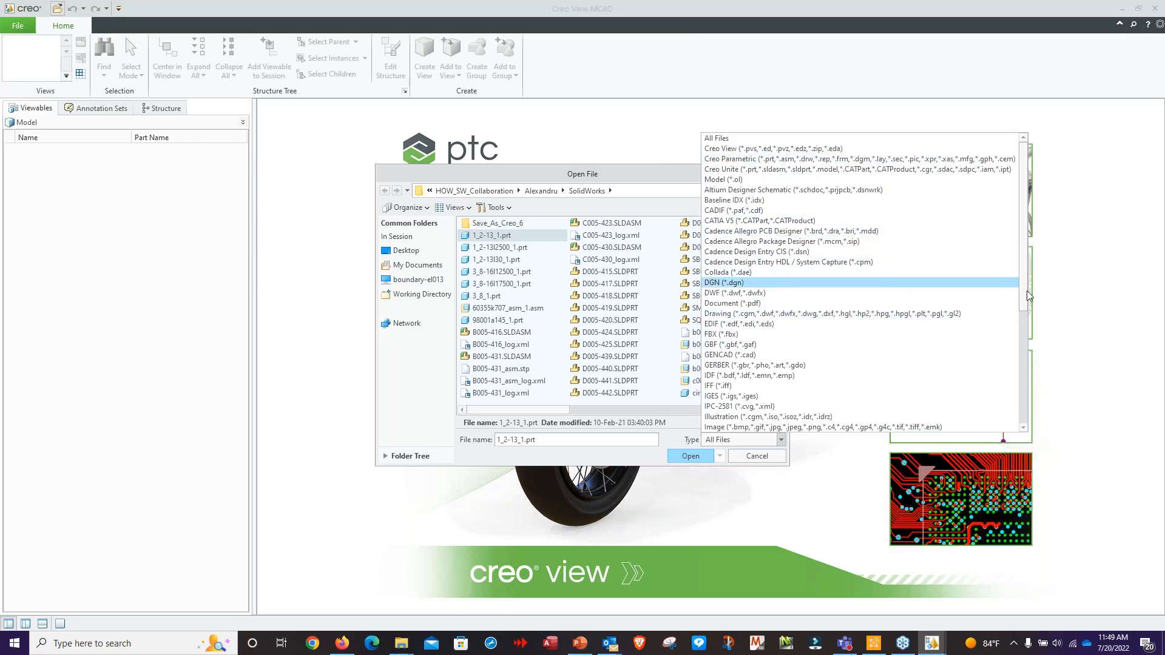
drag(1026, 300, 703, 193)
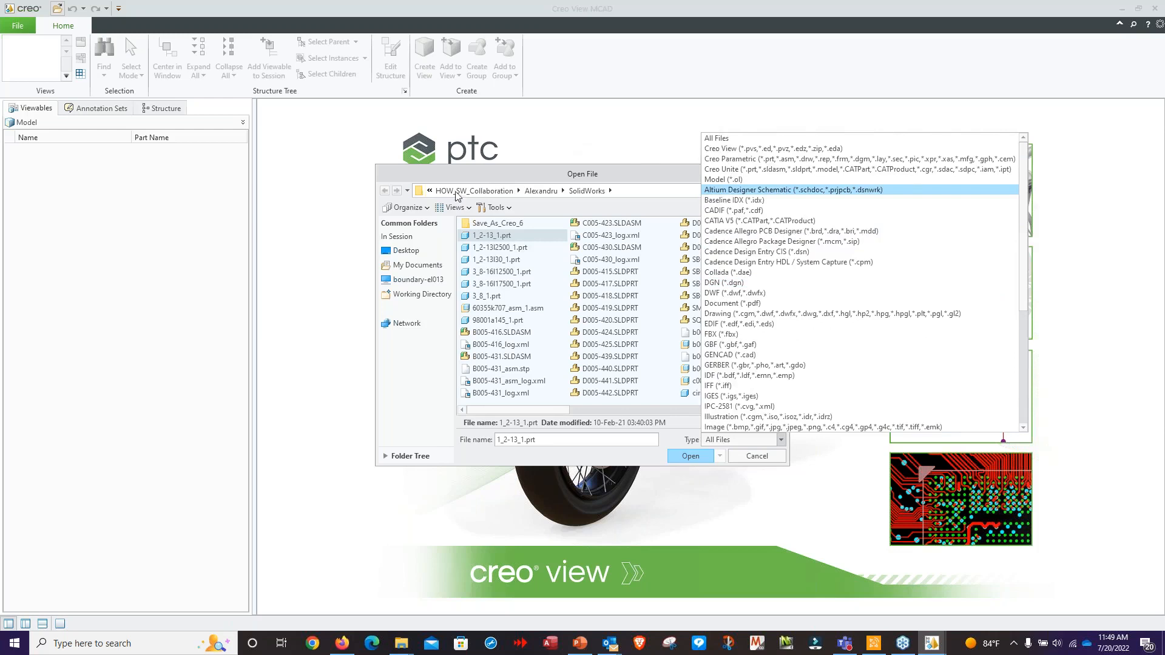
Step: Browse to the folder 001_Demo_HOW_Training > Creo_View_MCAD > ProEngine > engine in the Open File dialog
click(406, 252)
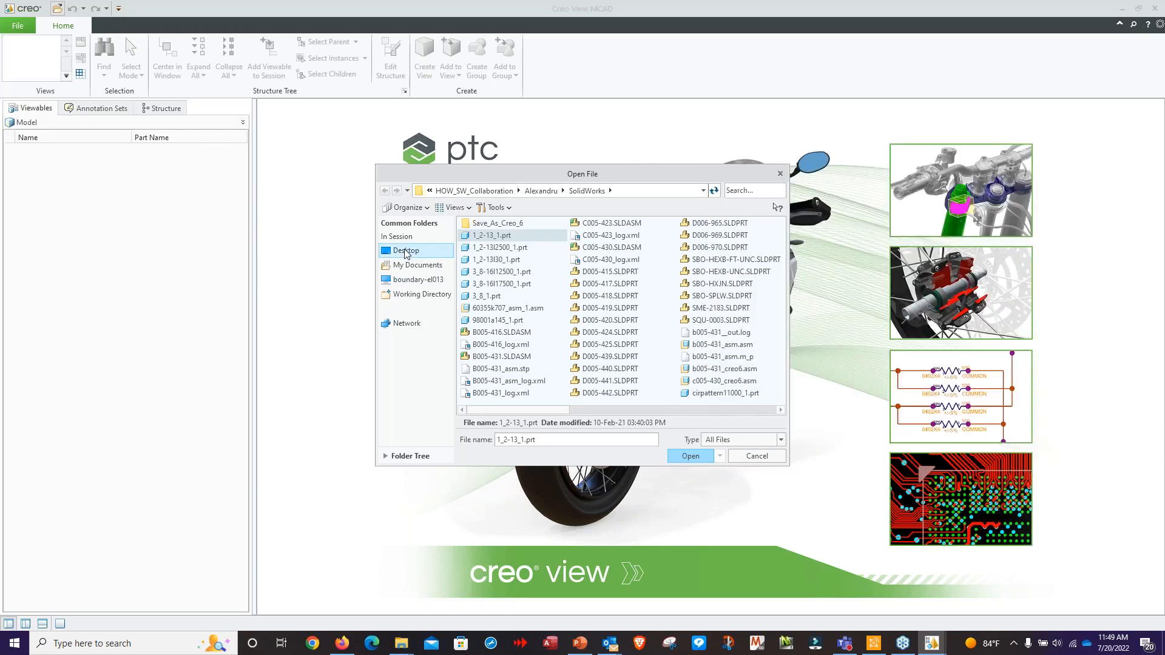
click(429, 191)
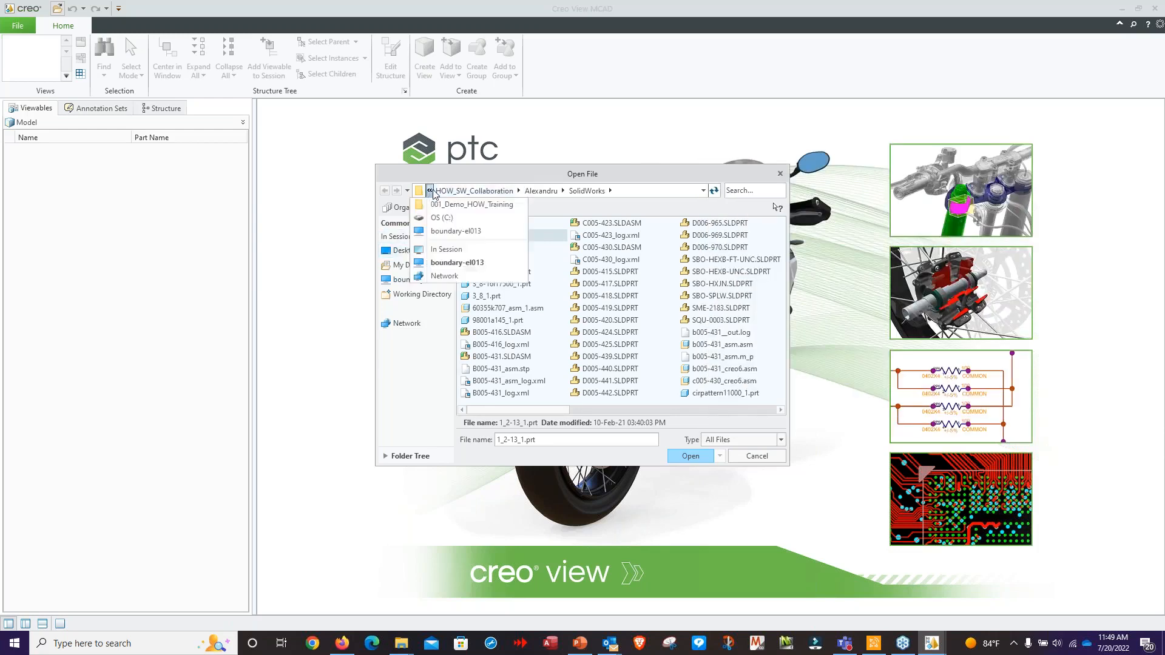
click(432, 191)
click(432, 191)
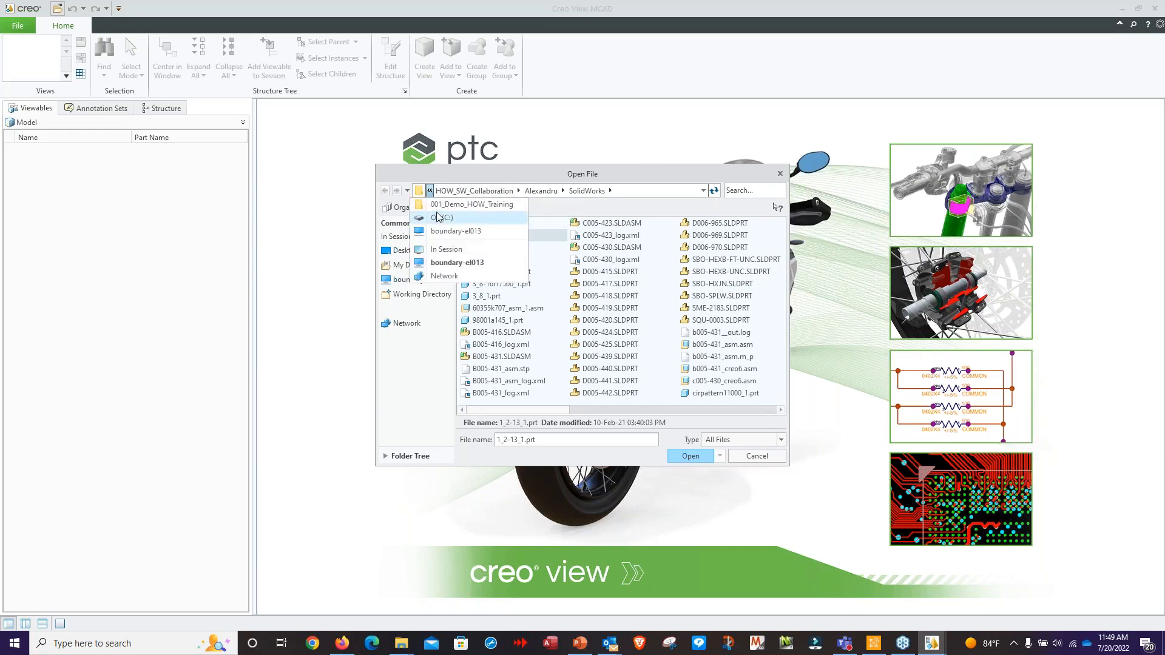
click(449, 205)
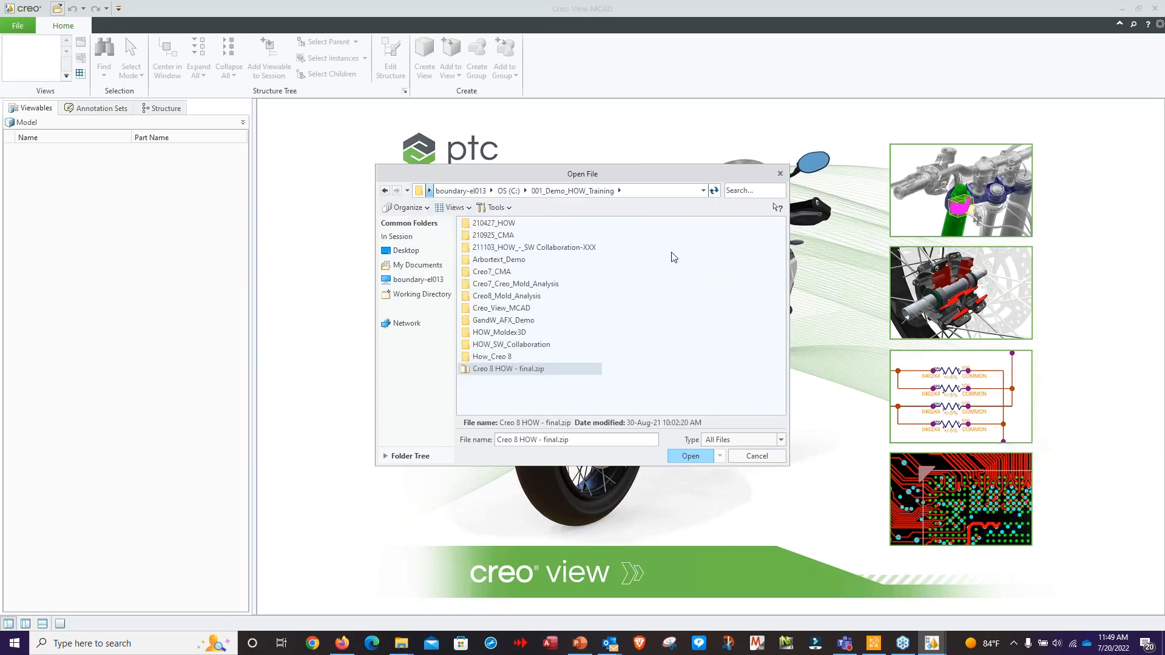
double_click(520, 308)
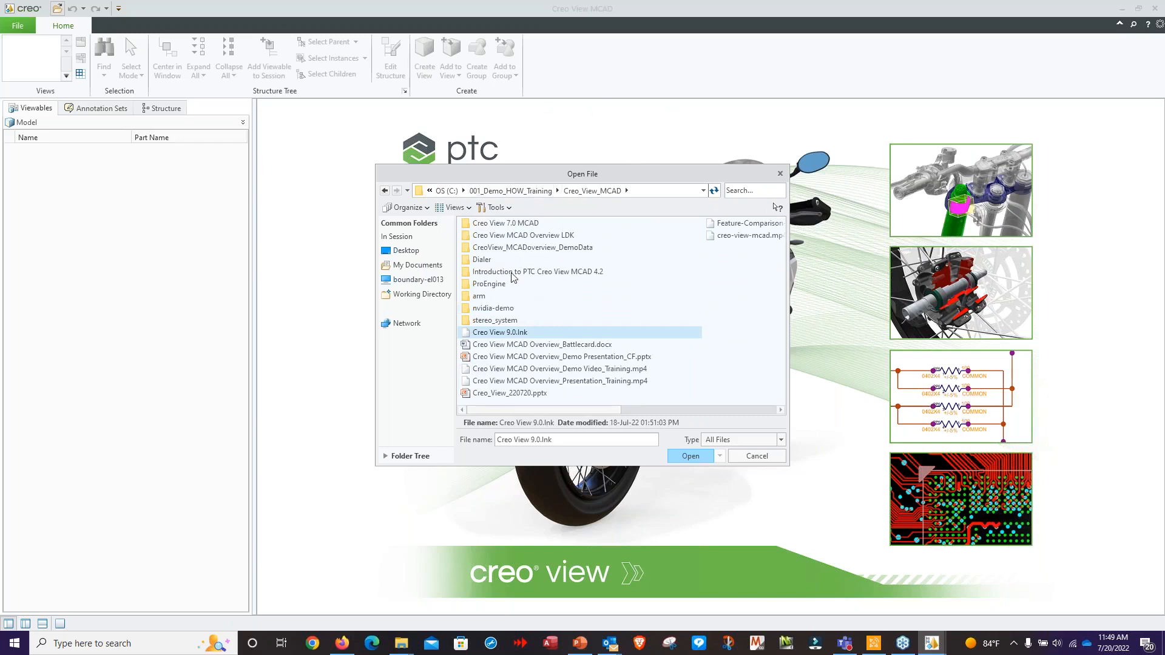
double_click(497, 284)
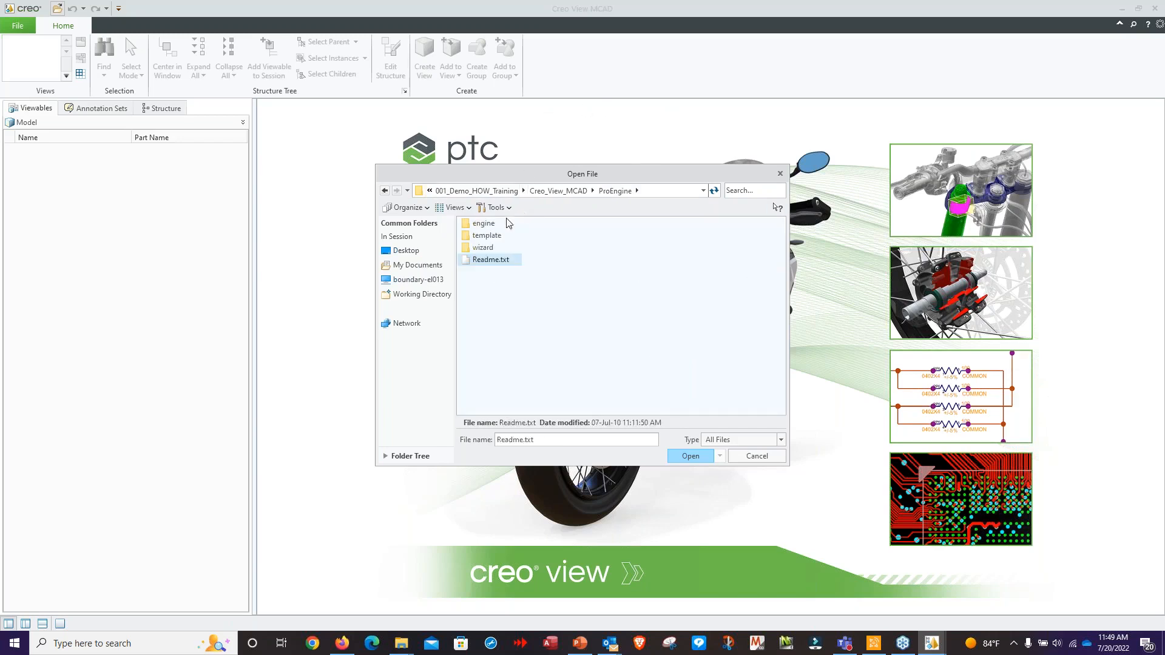
click(486, 224)
double_click(485, 225)
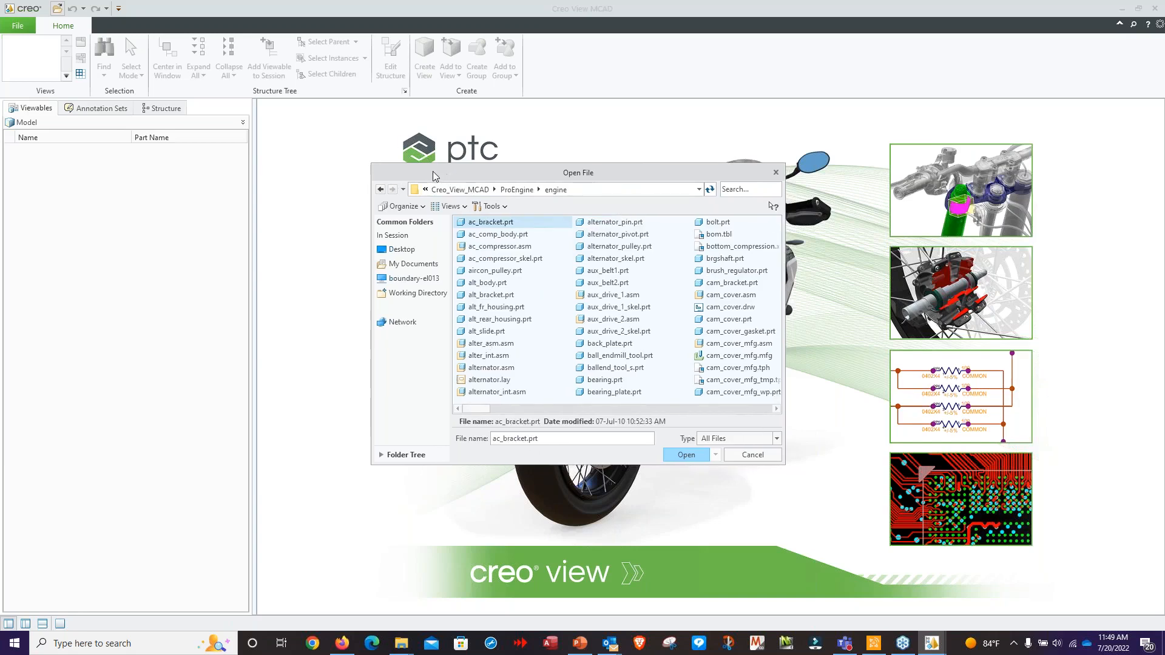
Step: Widen the file dialog, search the folder for "engine" and open engine.asm
drag(450, 179, 299, 164)
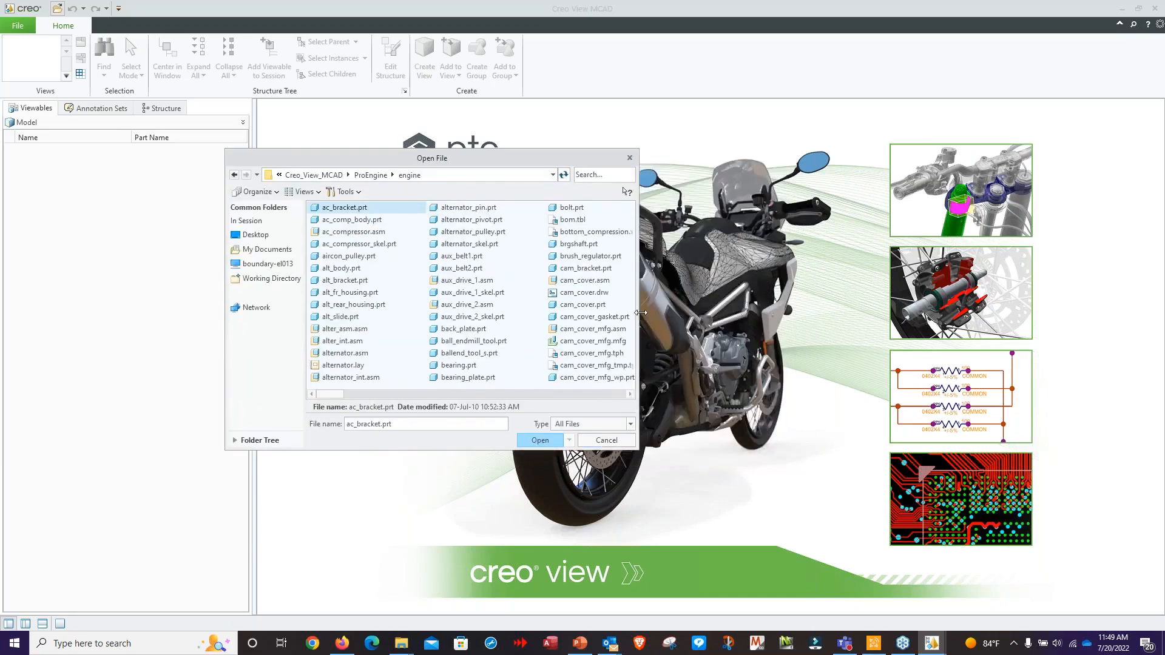
drag(641, 316, 773, 326)
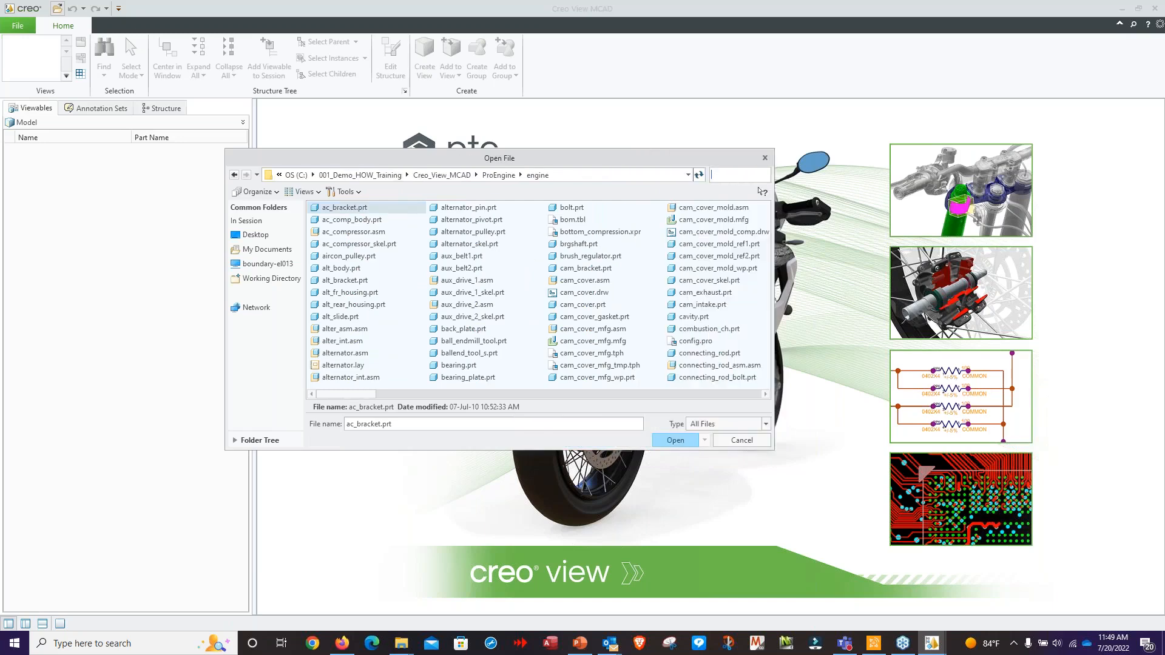
text(eng)
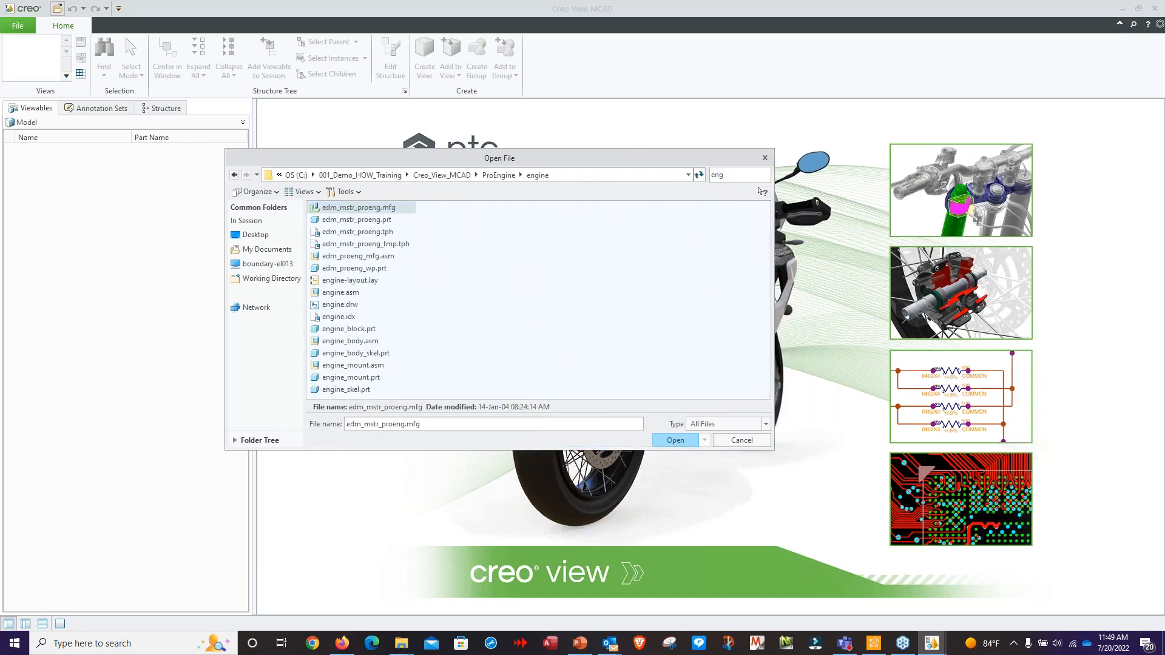
text(ine)
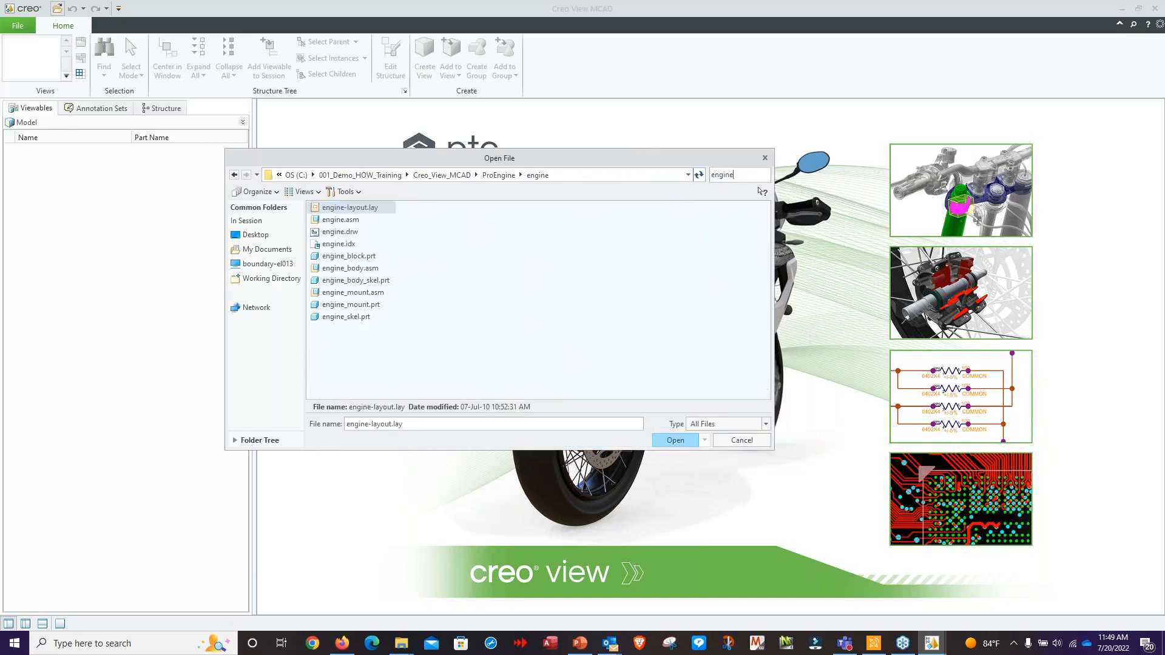
click(338, 222)
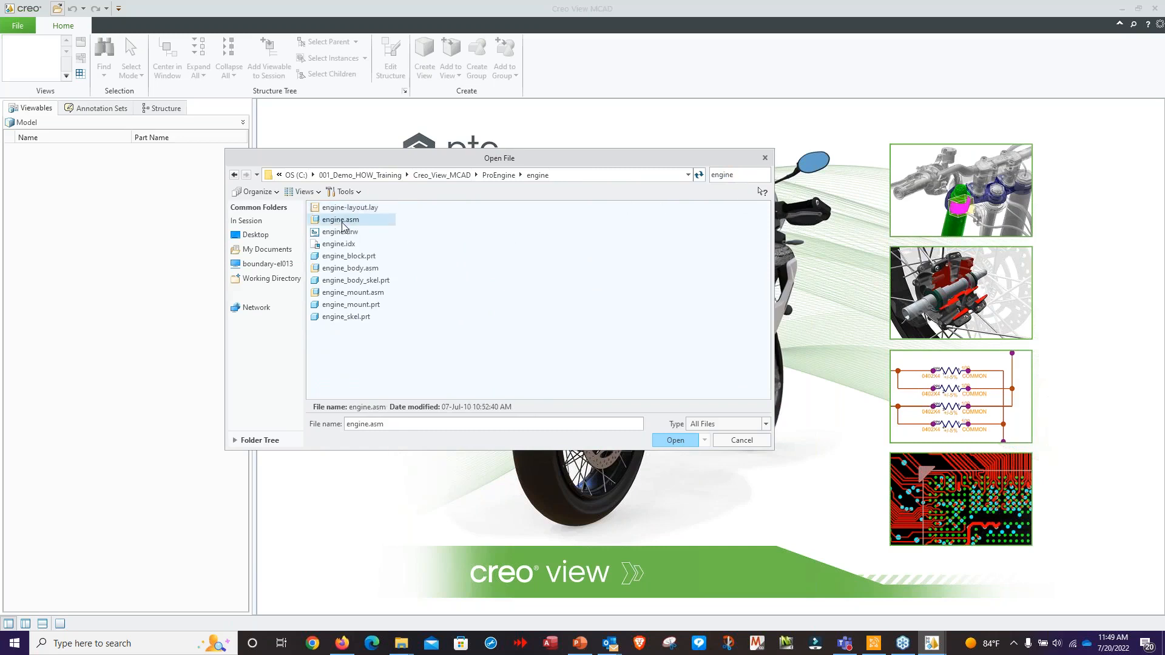
click(674, 440)
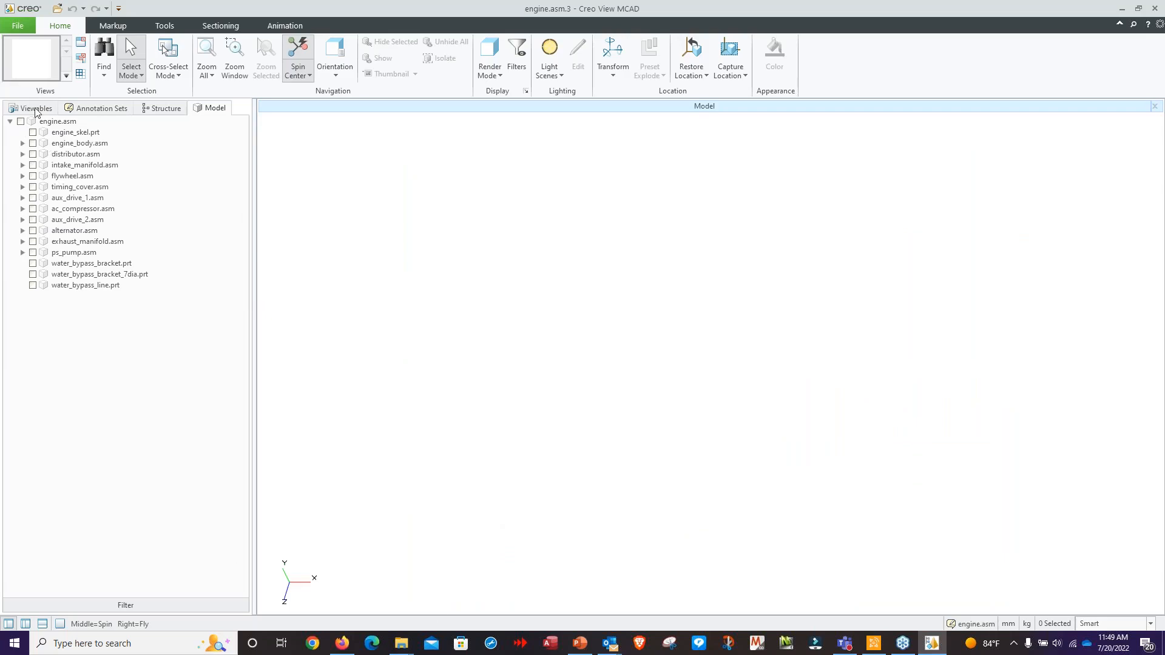
Step: Load the engine_body.asm subassembly into the model view
click(34, 143)
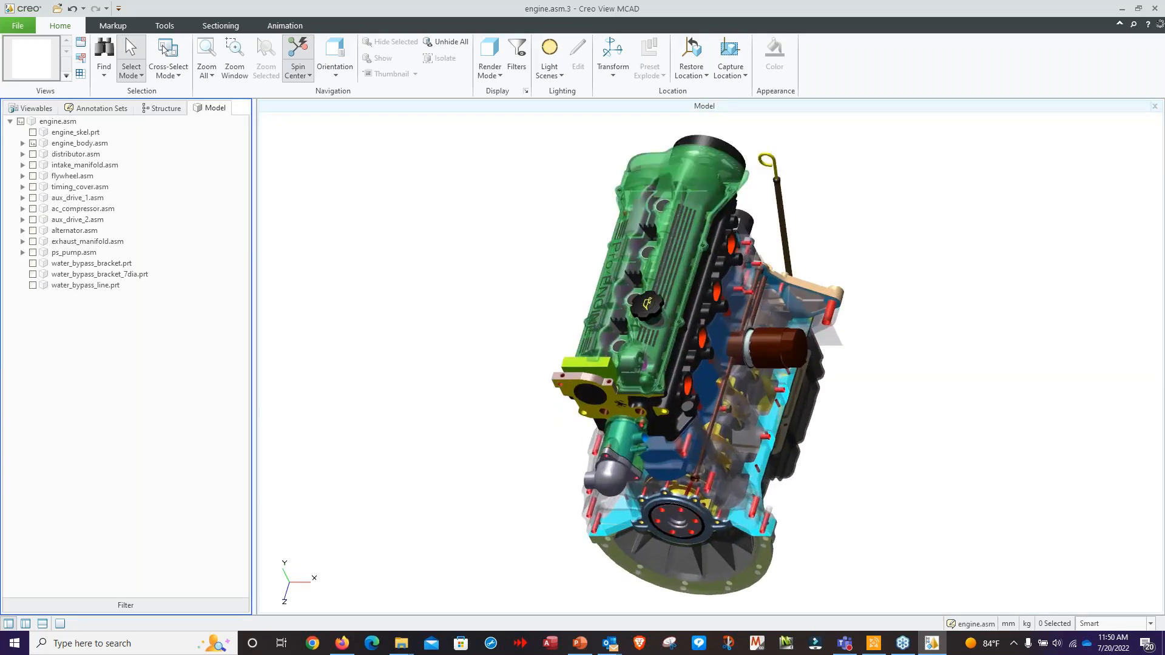
middle_drag(522, 279, 546, 328)
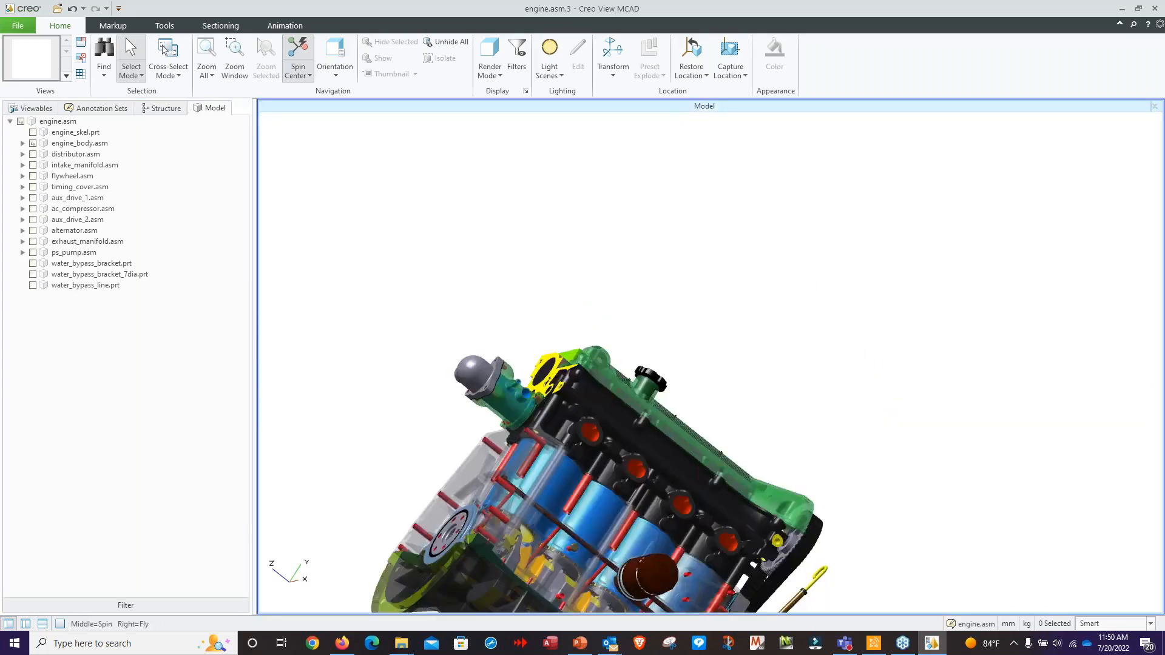
shift+middle_drag(569, 376, 655, 406)
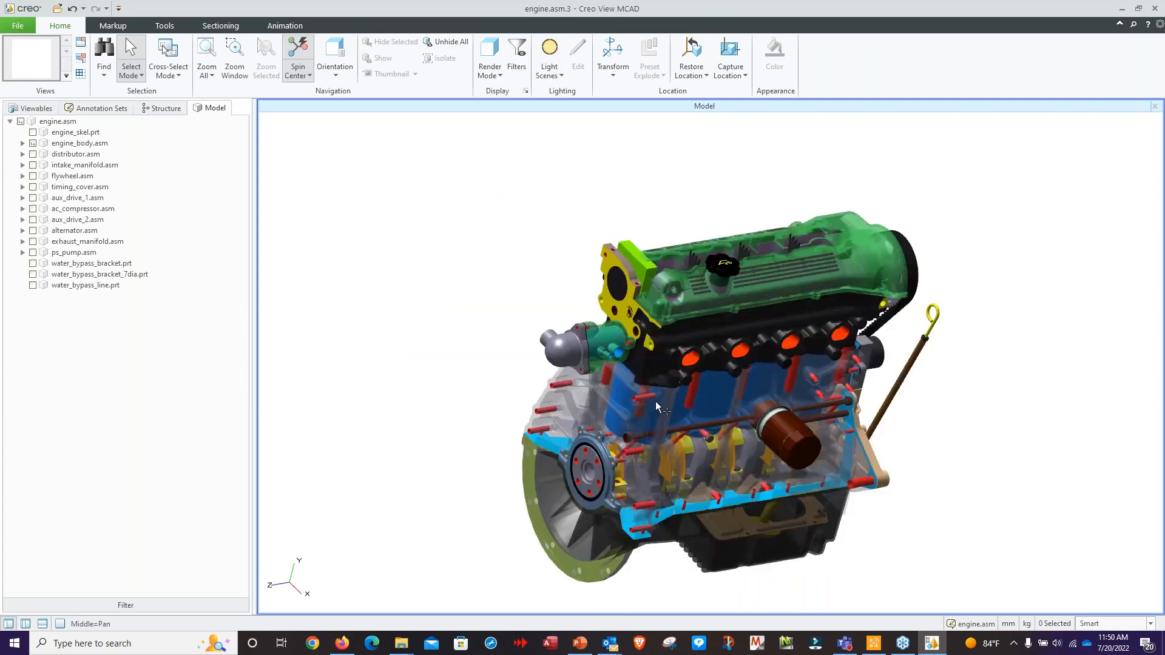
Step: Examine the components of distributor.asm in the model tree and highlight engine_body.asm in the model
click(23, 154)
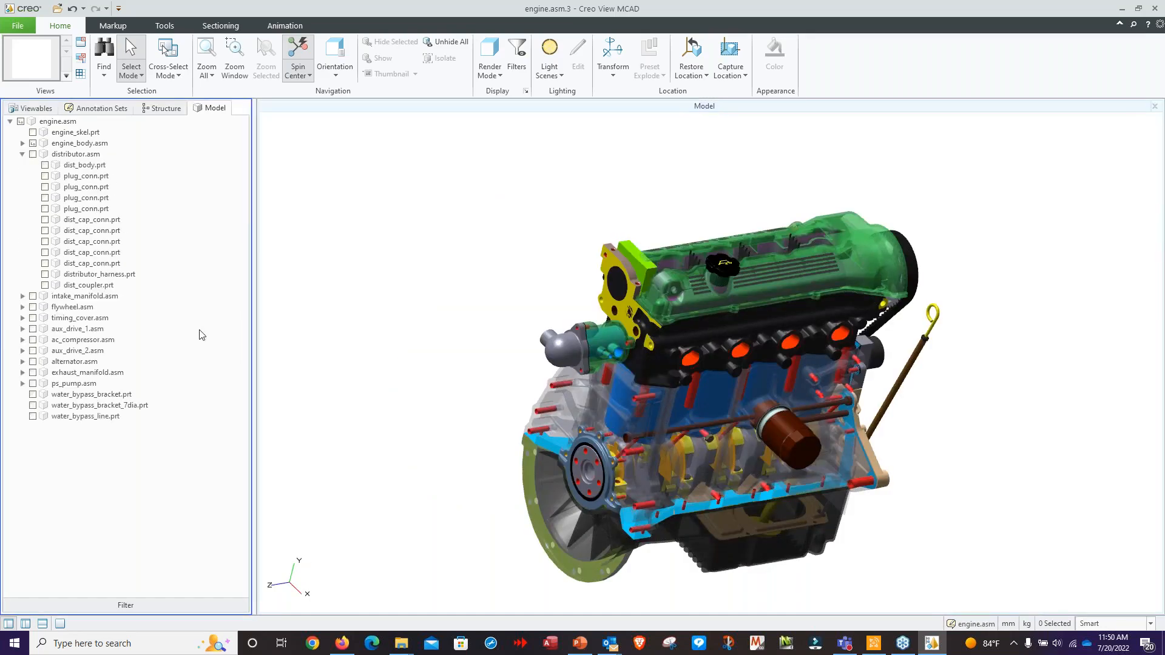
click(70, 144)
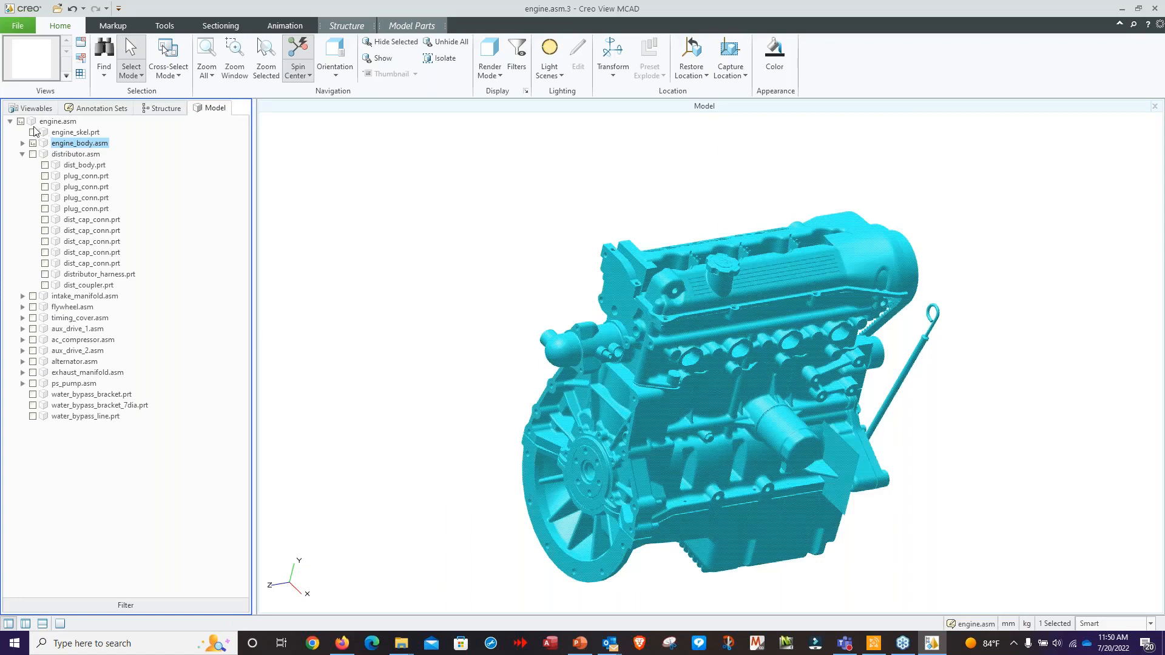
click(23, 154)
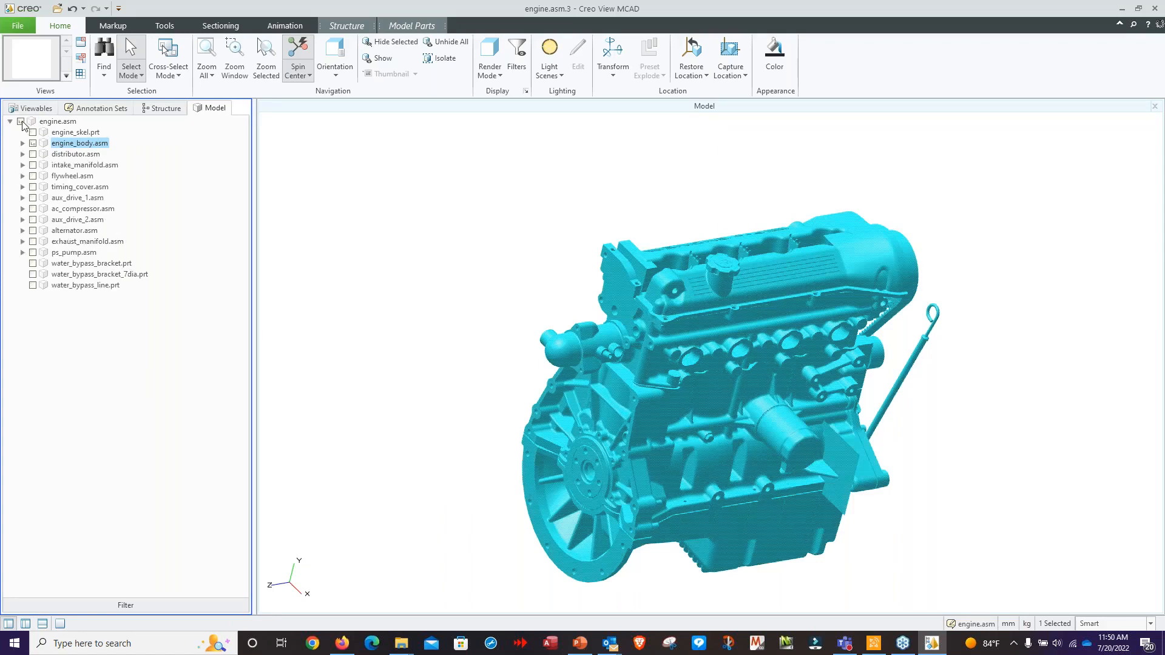
Step: Load all remaining components of engine.asm and briefly highlight the whole assembly
click(21, 122)
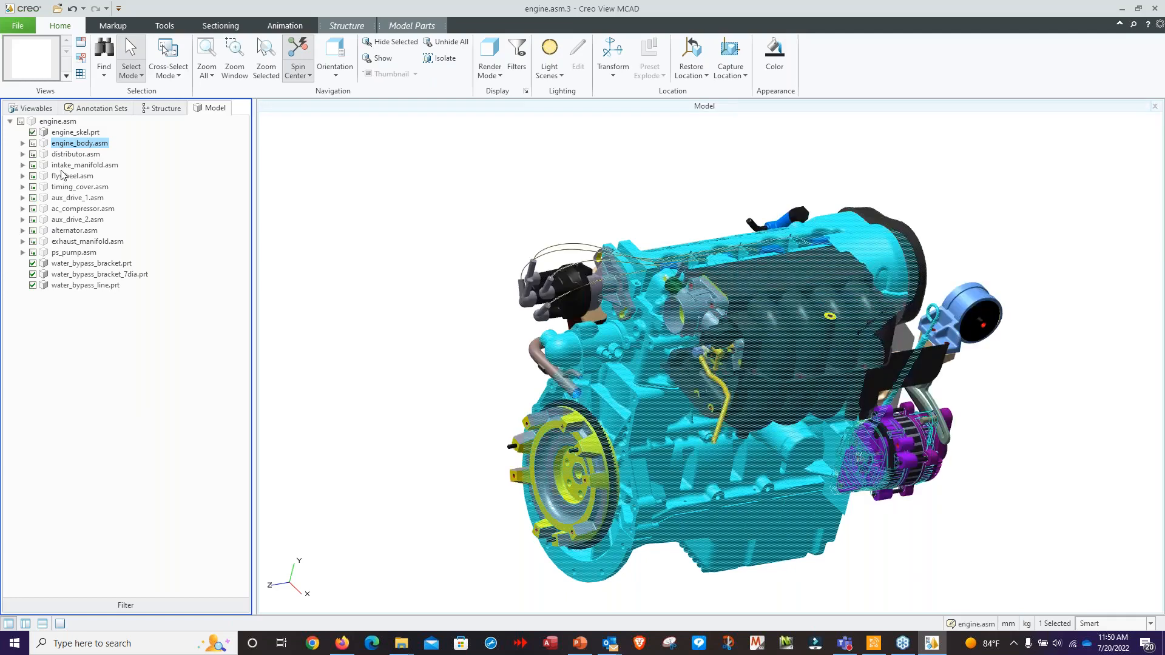
click(10, 122)
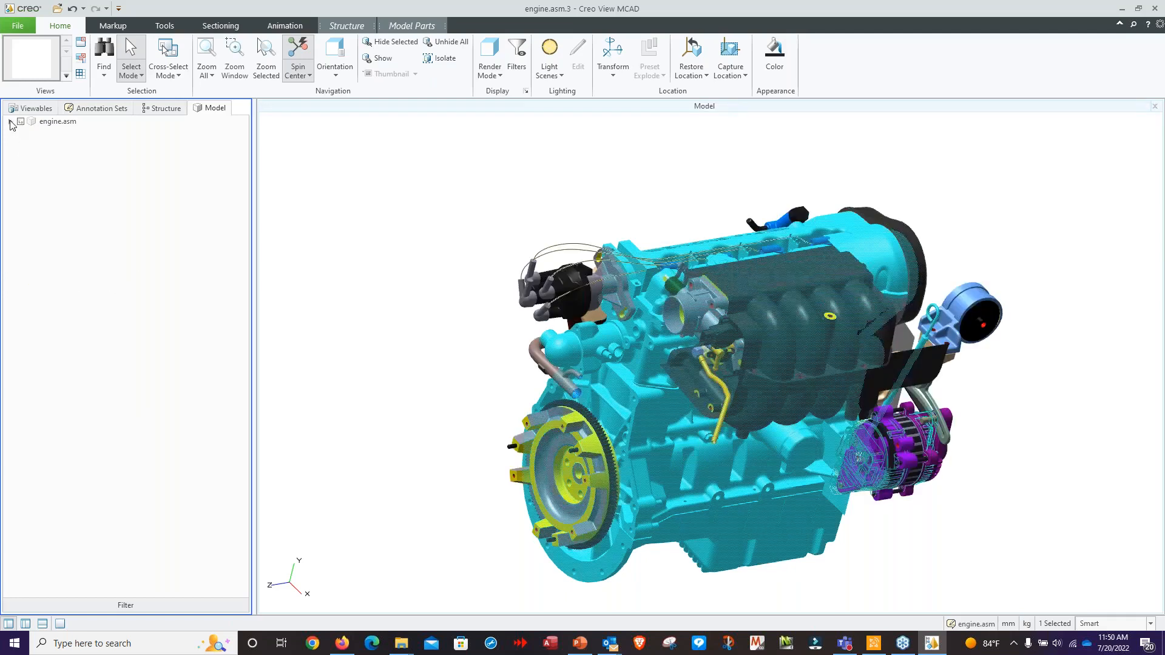
click(10, 122)
click(58, 123)
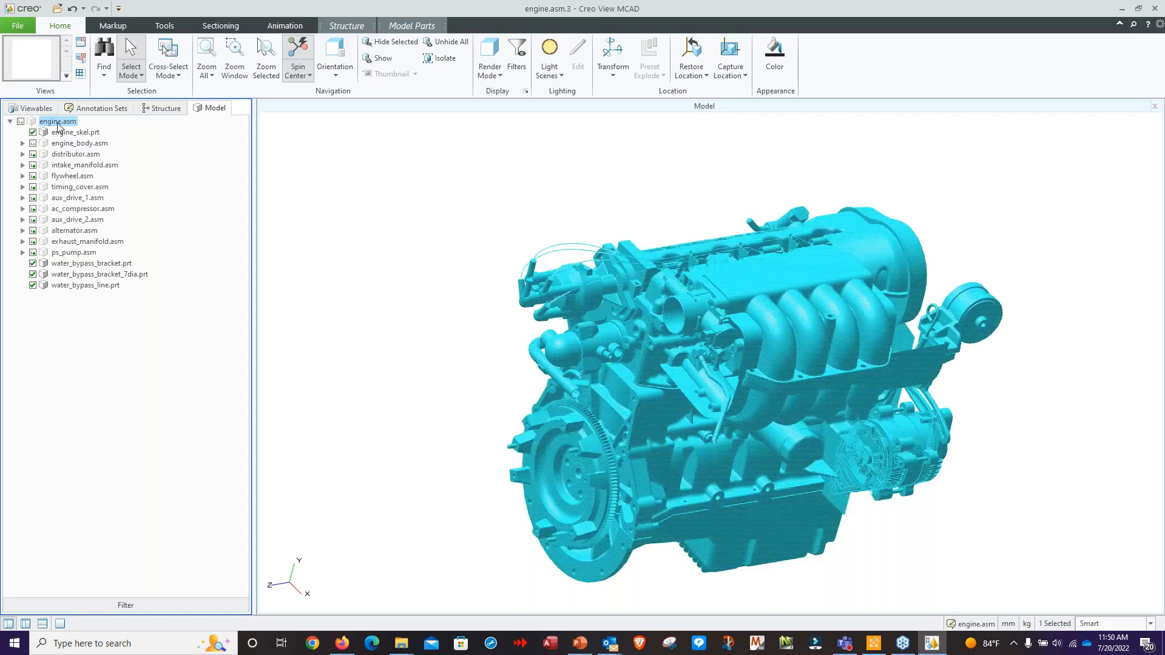
click(337, 297)
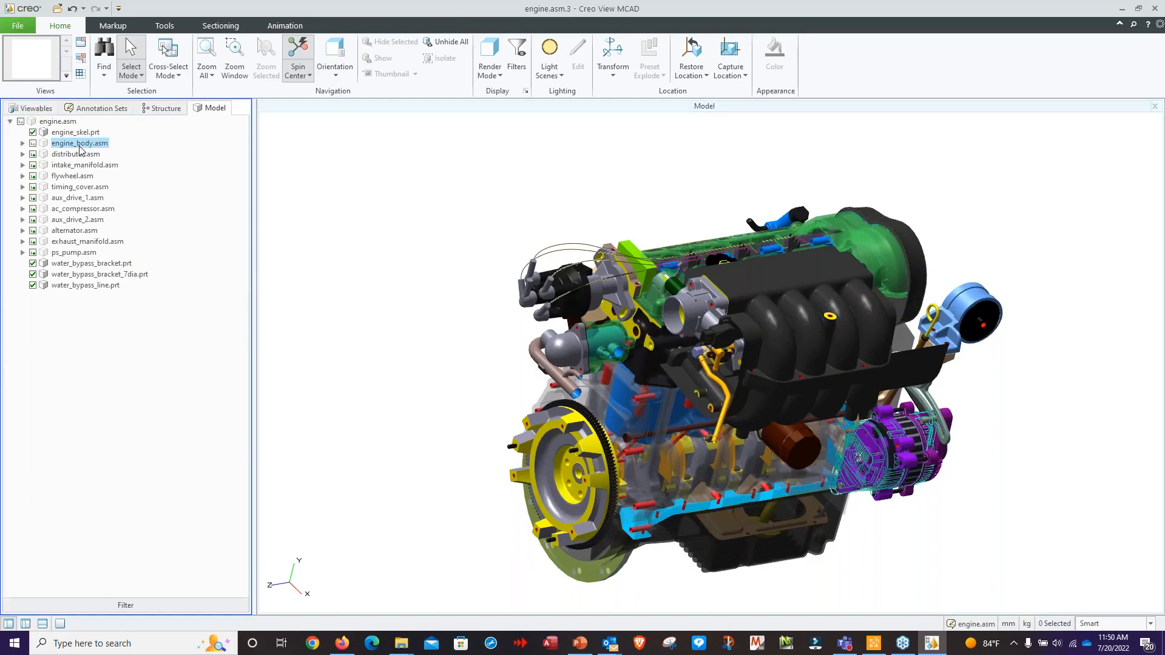
Step: Open the engine_body.asm subassembly in a new view of its own
click(80, 144)
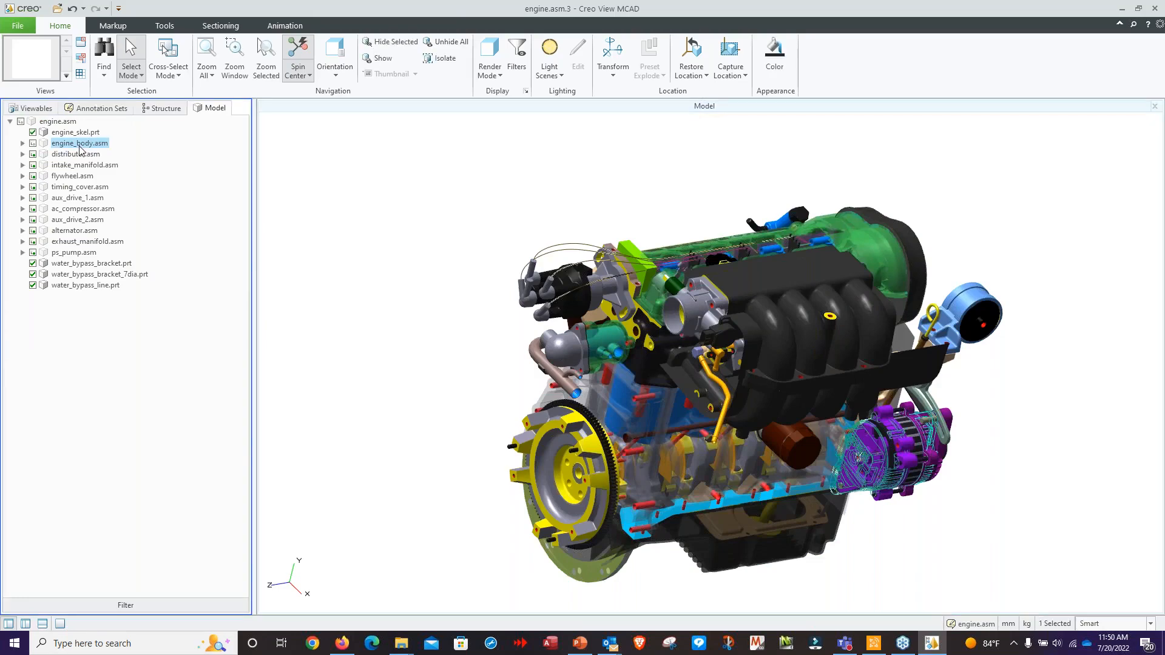
right_click(80, 147)
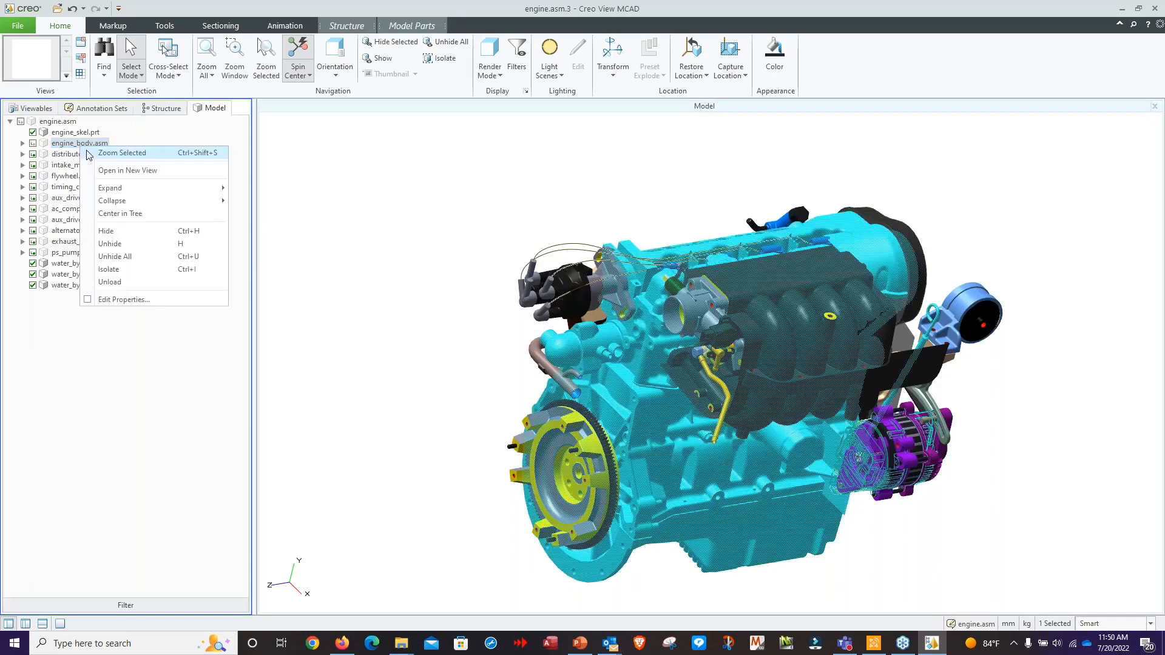
click(133, 172)
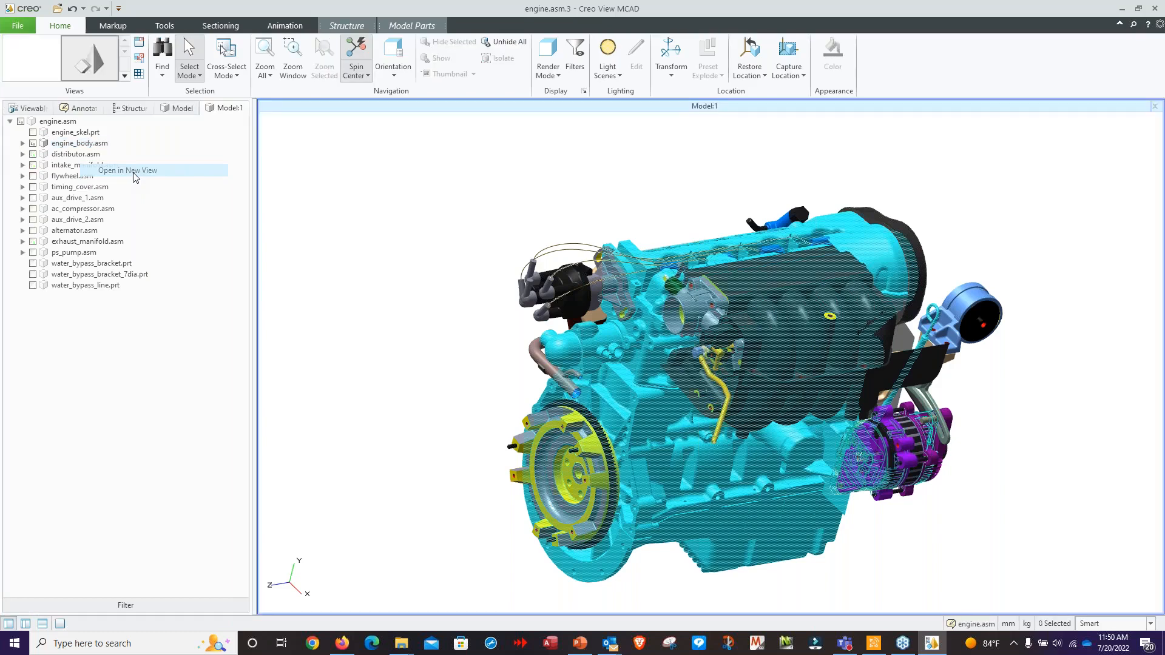
middle_drag(789, 534, 738, 507)
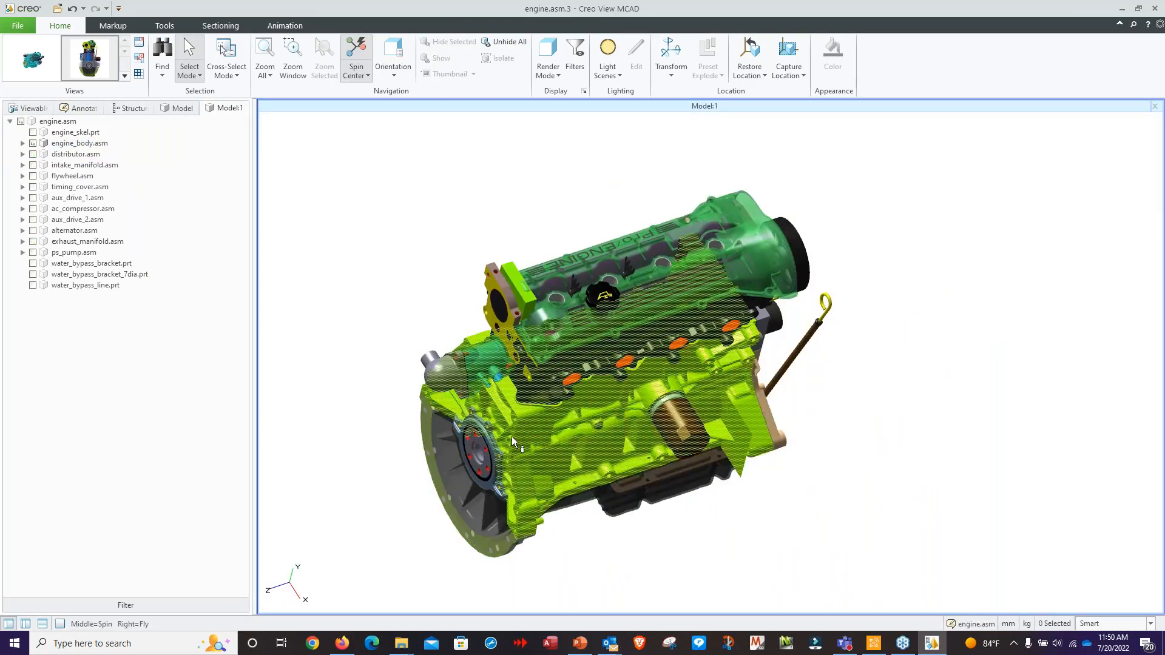
click(167, 29)
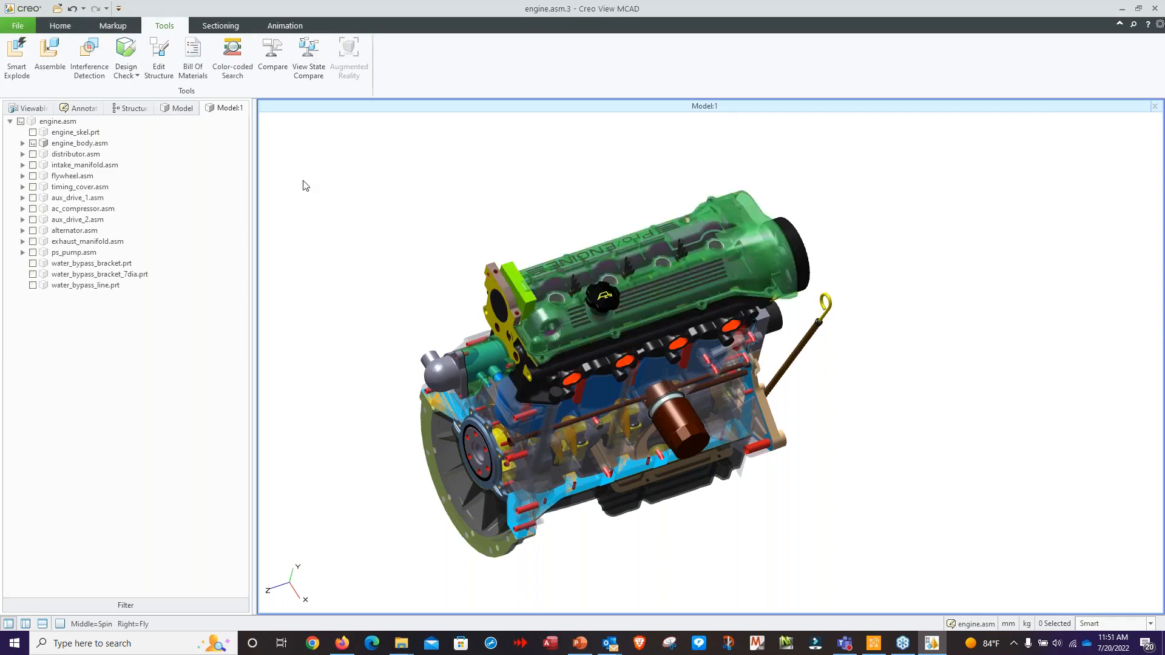
click(60, 26)
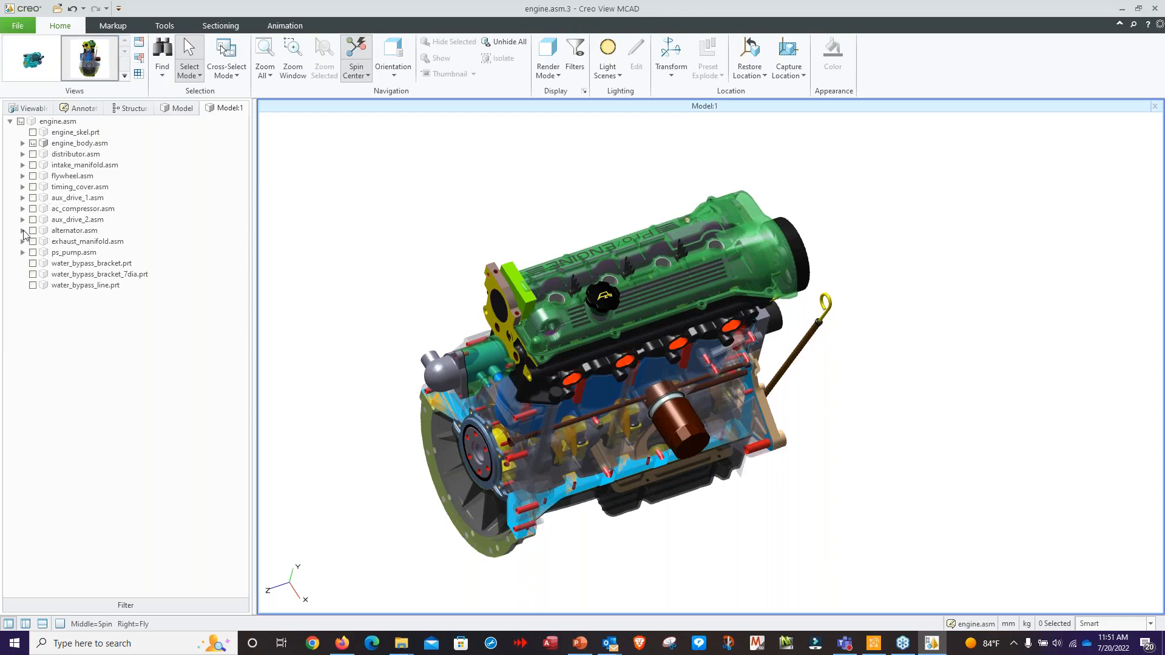
Step: Open the alternator.asm subassembly in a new view of its own
right_click(58, 234)
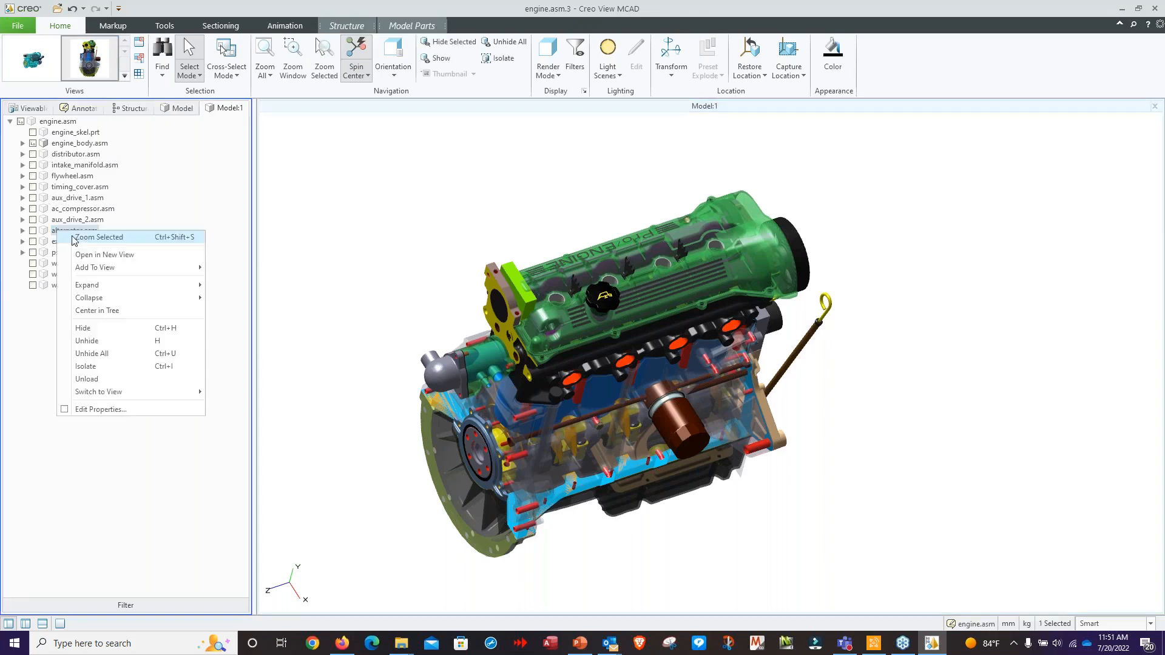
click(115, 256)
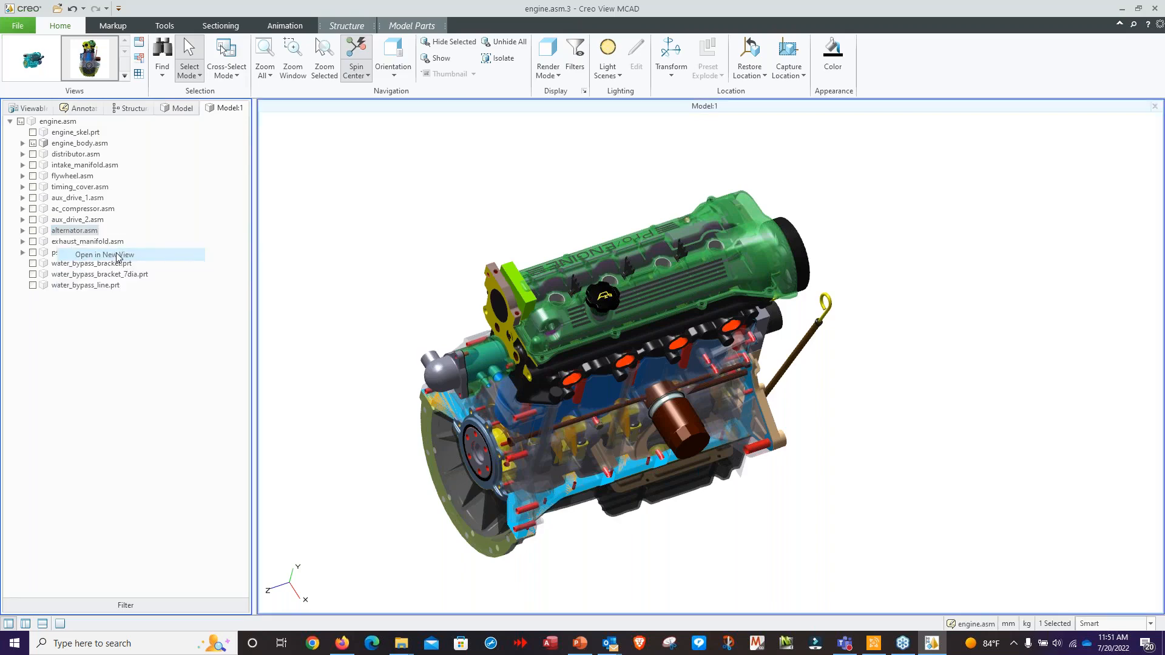
middle_drag(361, 307, 543, 489)
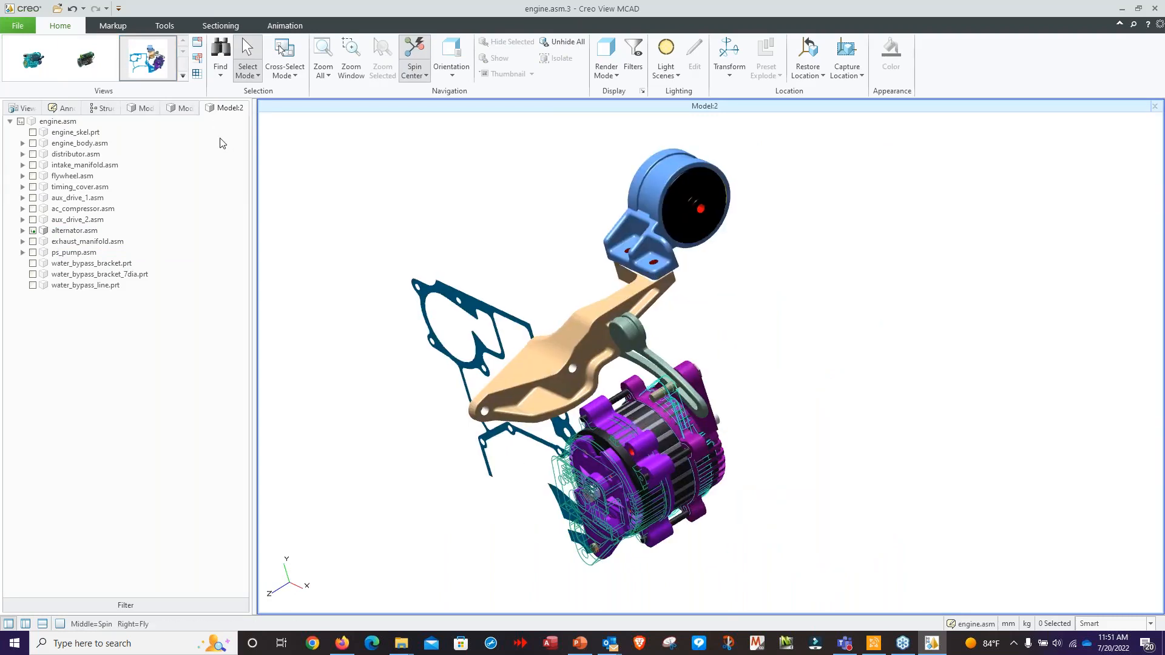
Step: Arrange the three model views side by side in one row and activate the engine body view
click(196, 74)
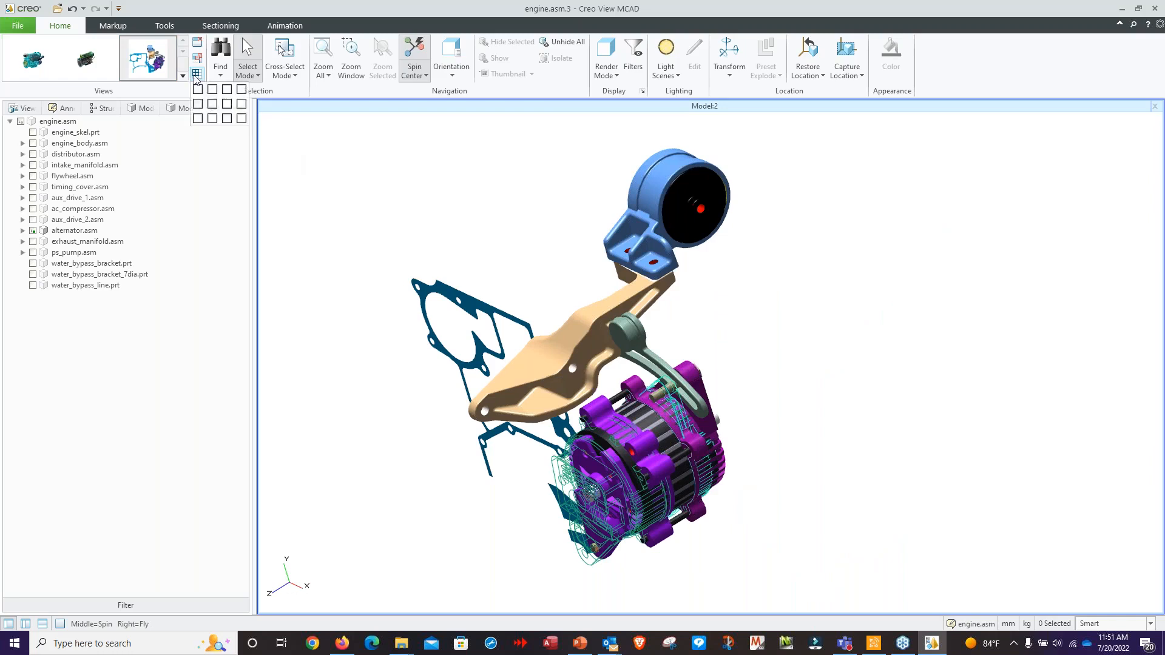
click(226, 91)
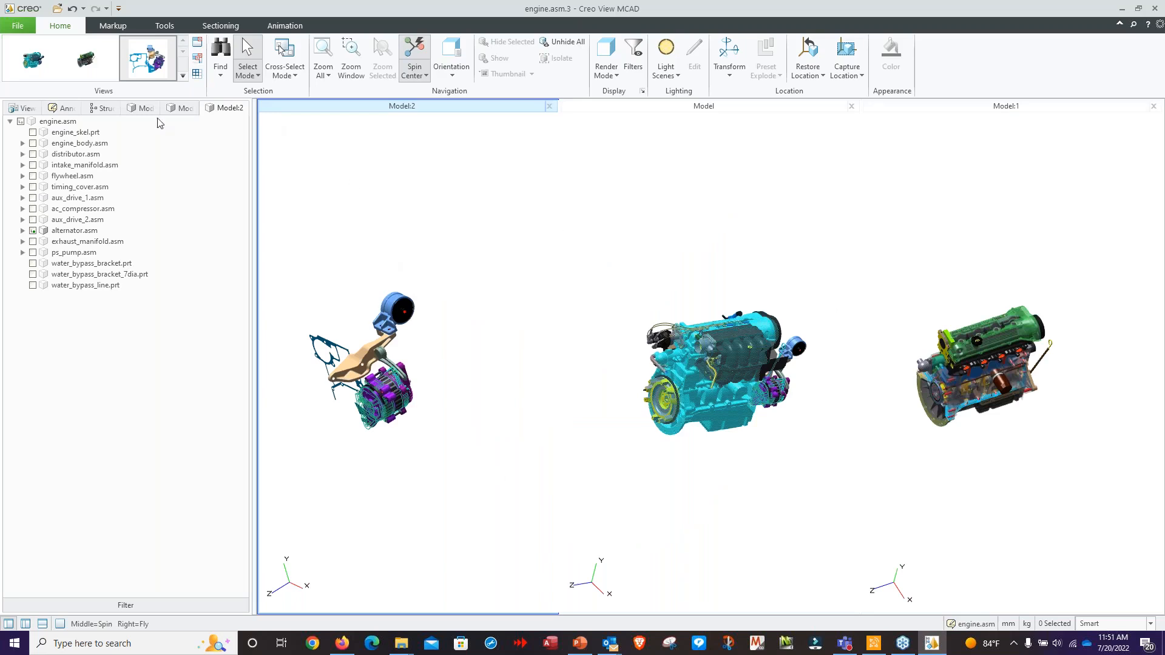
click(90, 59)
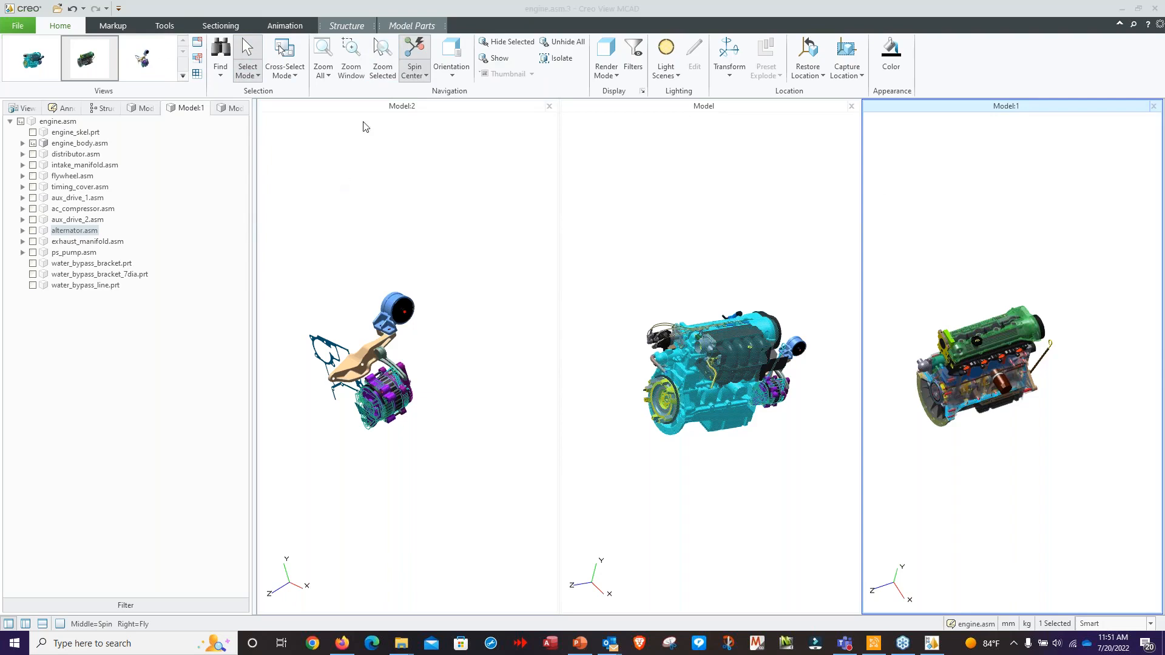
Step: Restore the single-view layout and display the alternator view followed by the engine body view
click(198, 74)
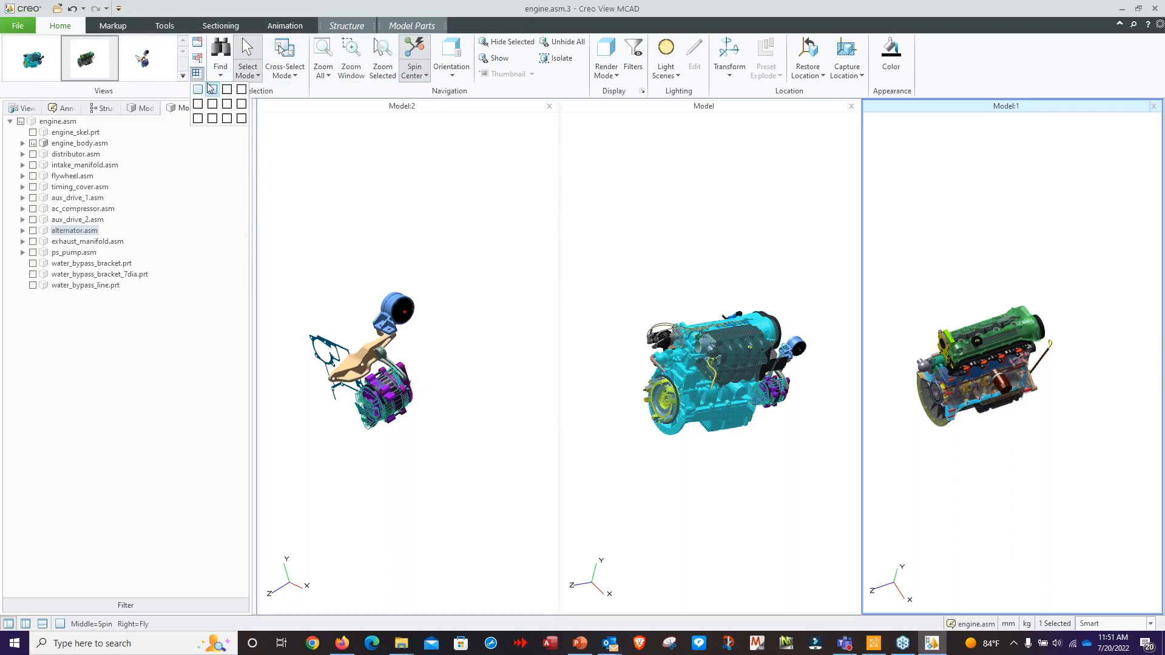
click(197, 89)
click(143, 59)
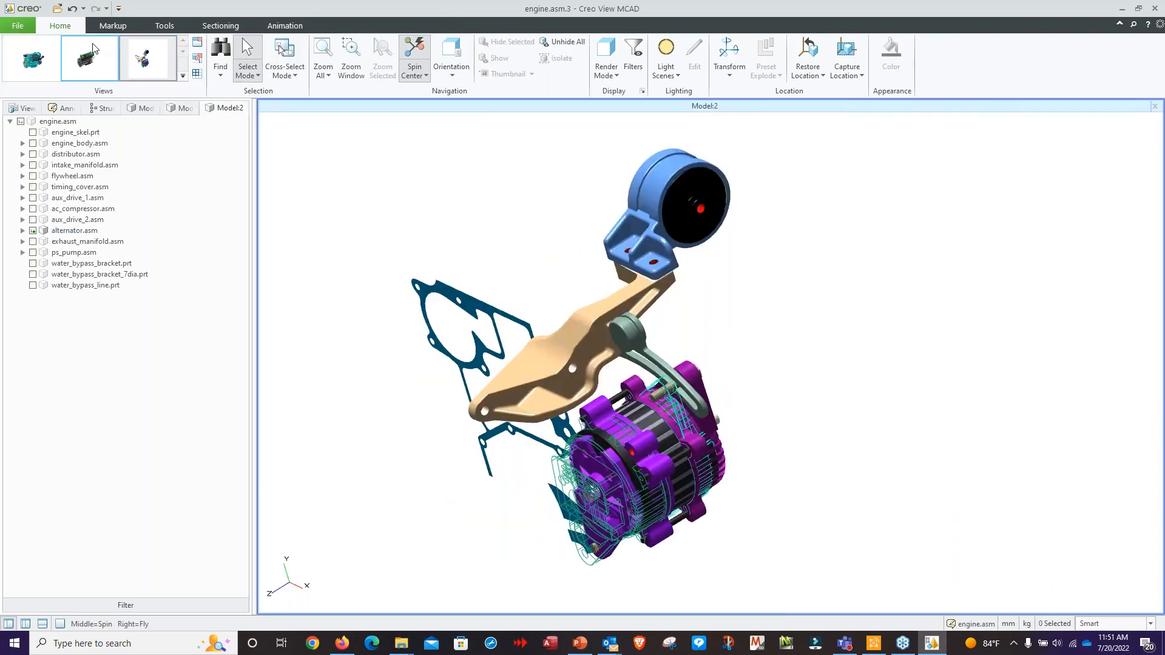
click(79, 58)
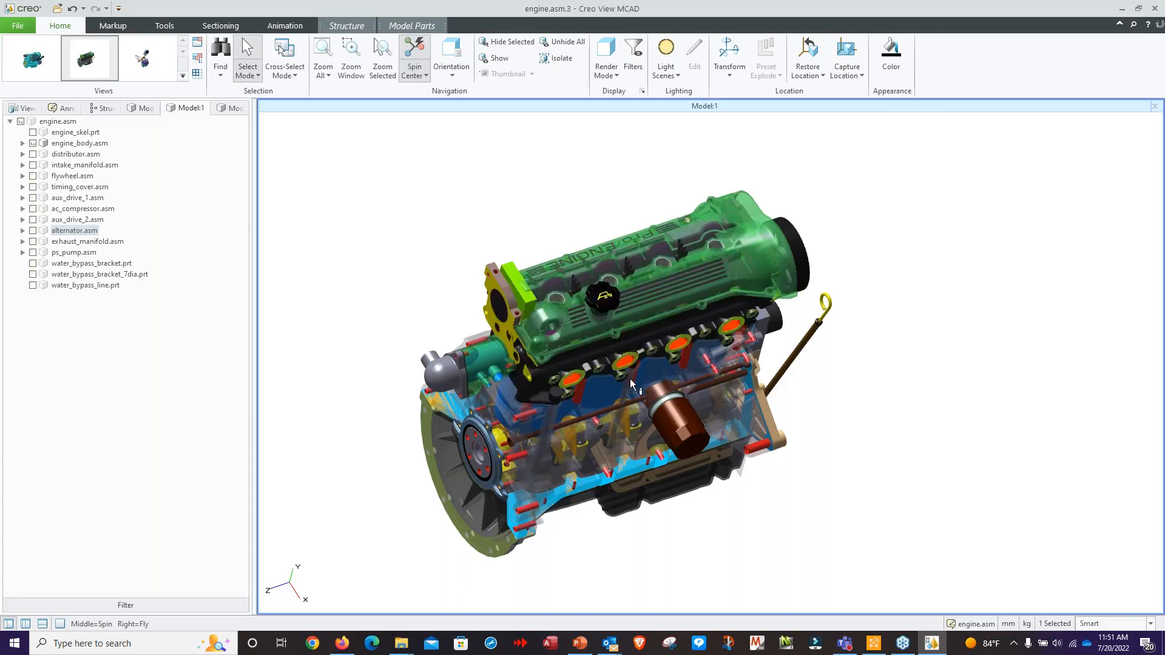
Step: Select engine_block.prt on the engine body model to locate it in the model tree
scroll(629, 378, up, 2)
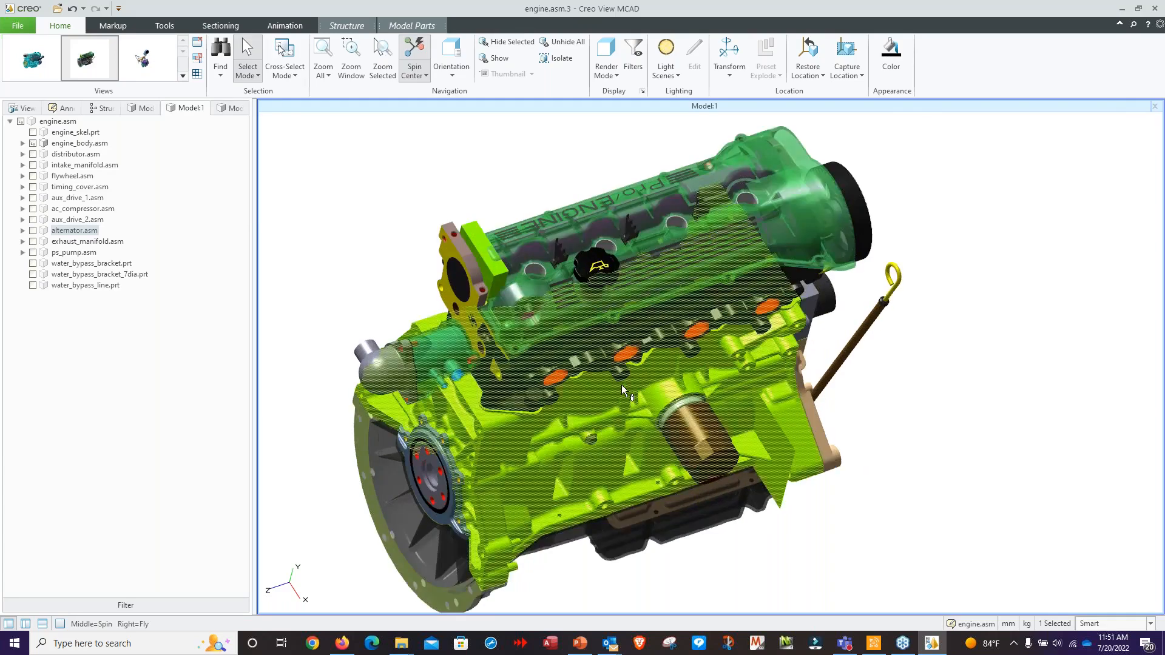
middle_drag(621, 385, 737, 318)
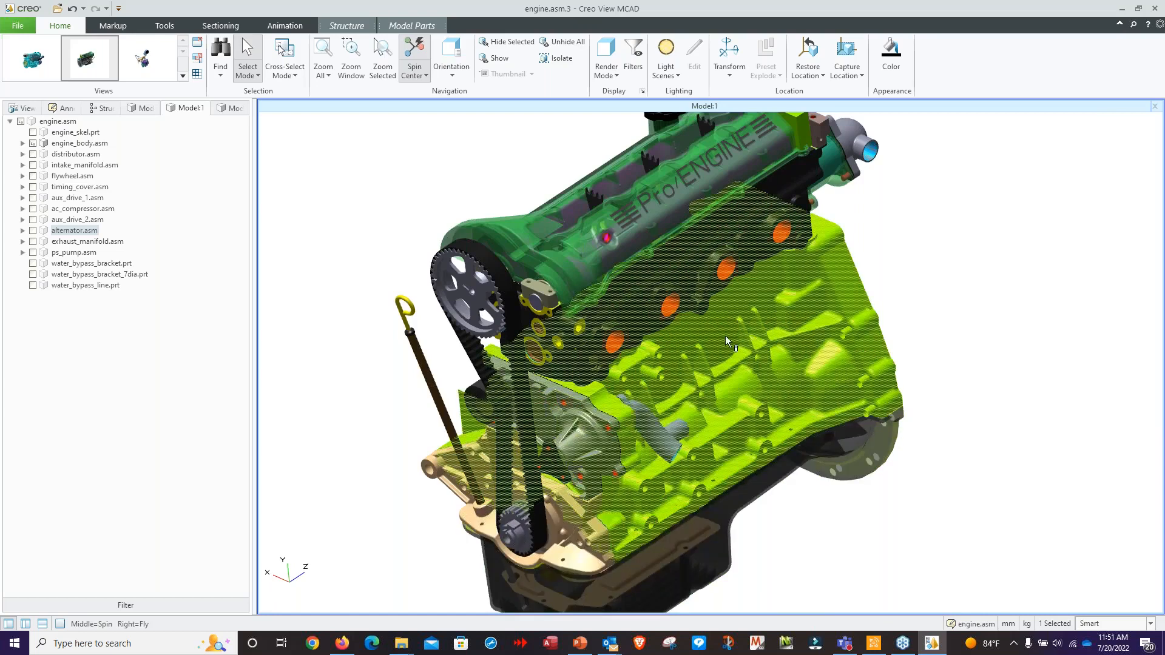
click(726, 336)
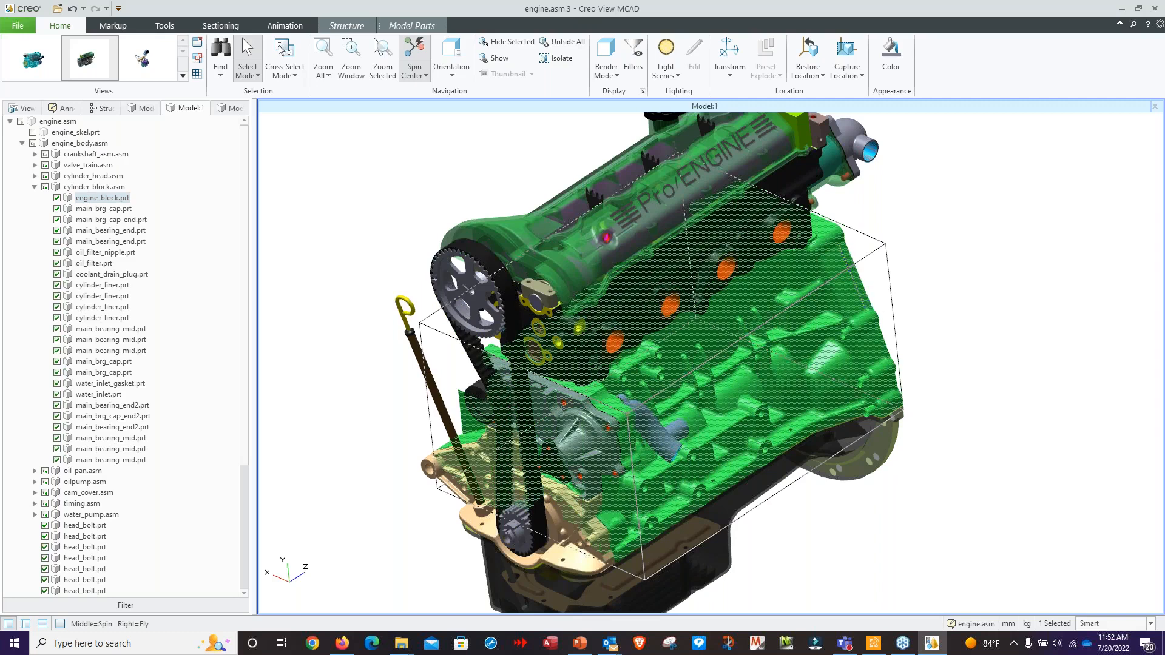
right_click(880, 288)
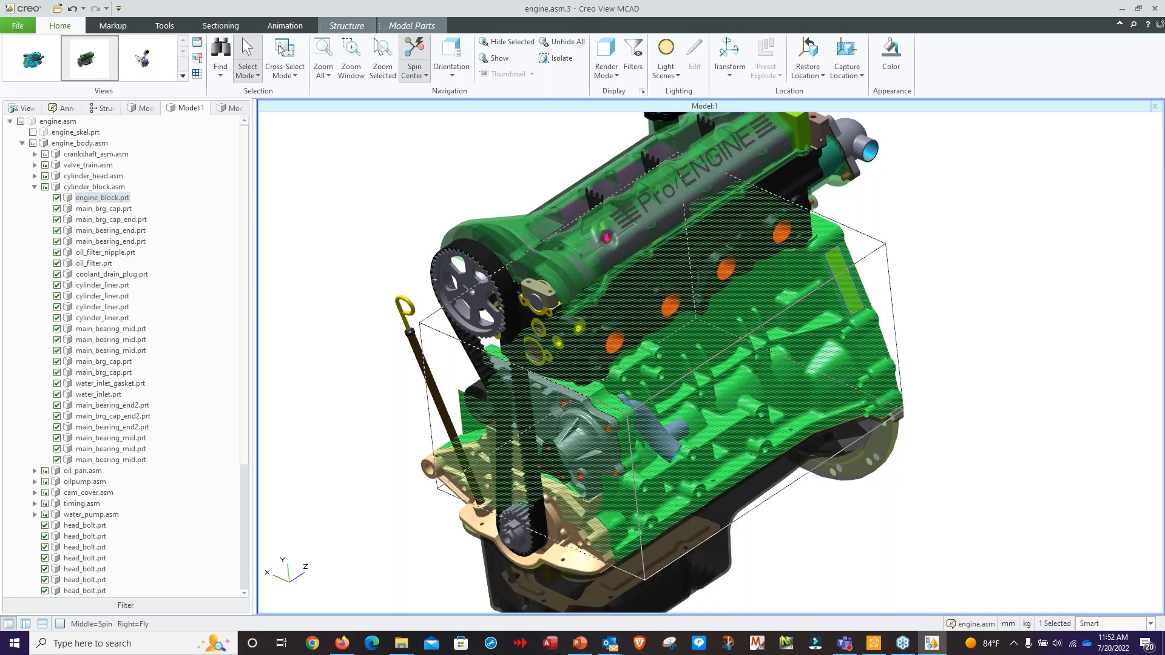
click(270, 188)
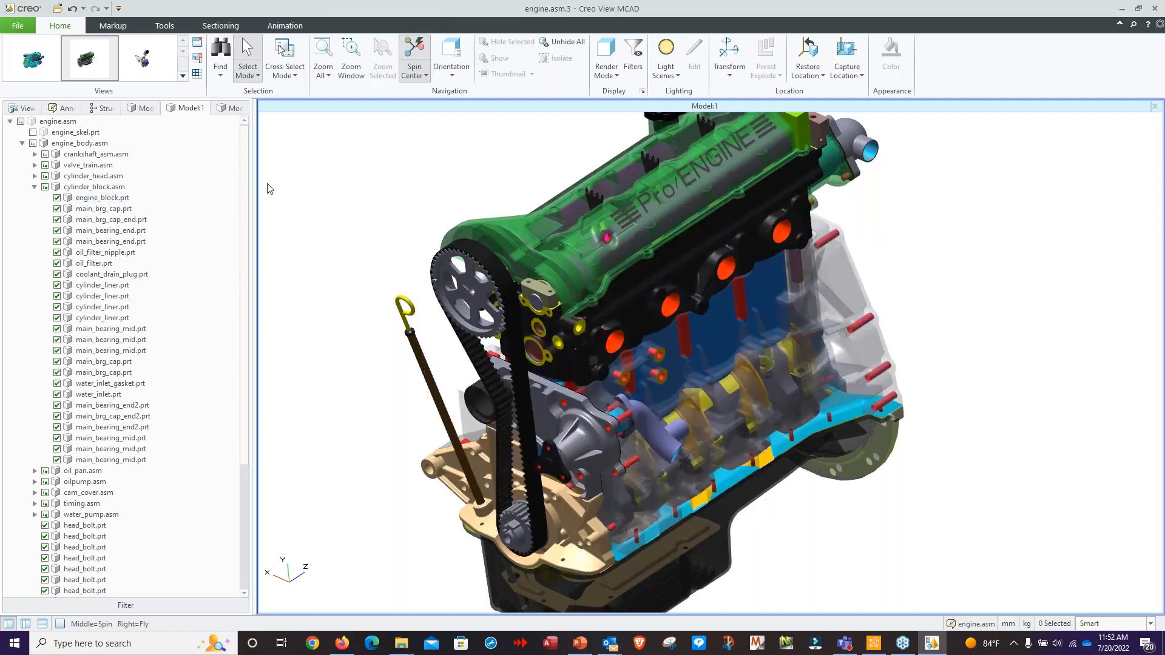
click(608, 323)
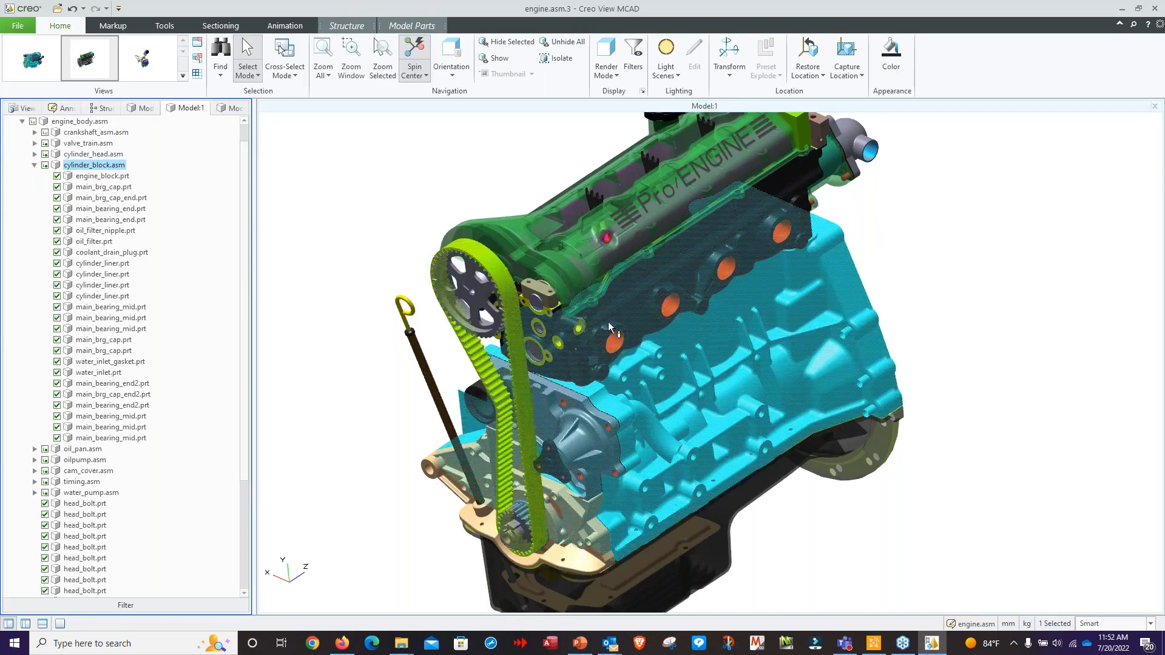
click(823, 354)
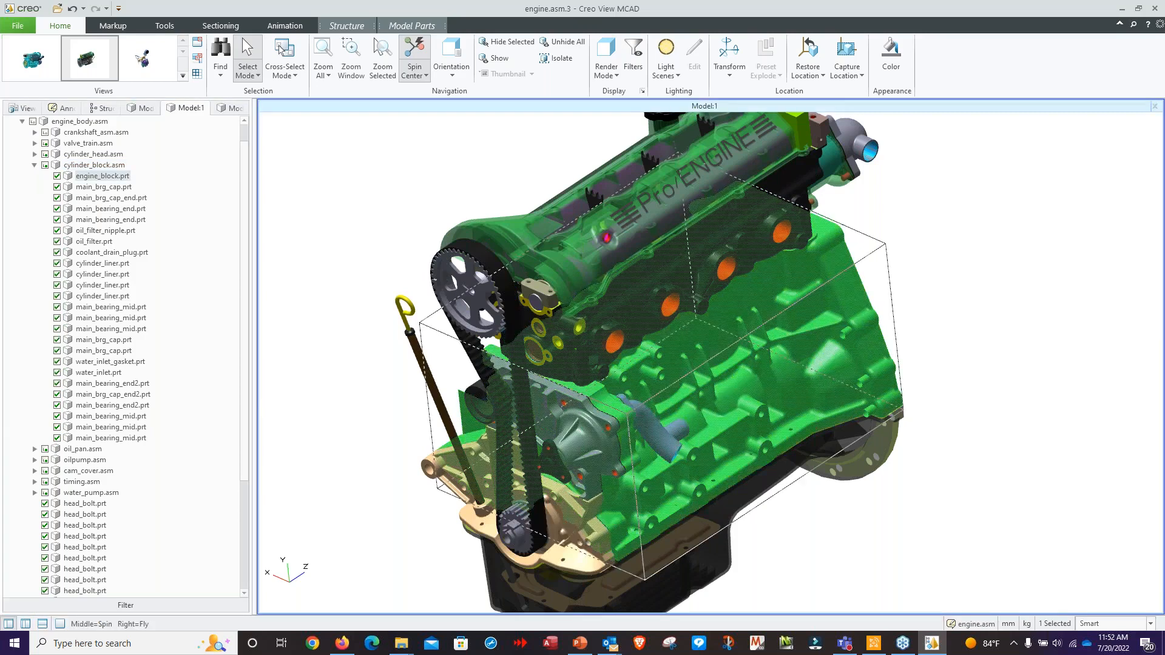
Step: Examine the display and appearance tools available for engine_block.prt and clear the selection
right_click(102, 178)
key(Escape)
click(417, 27)
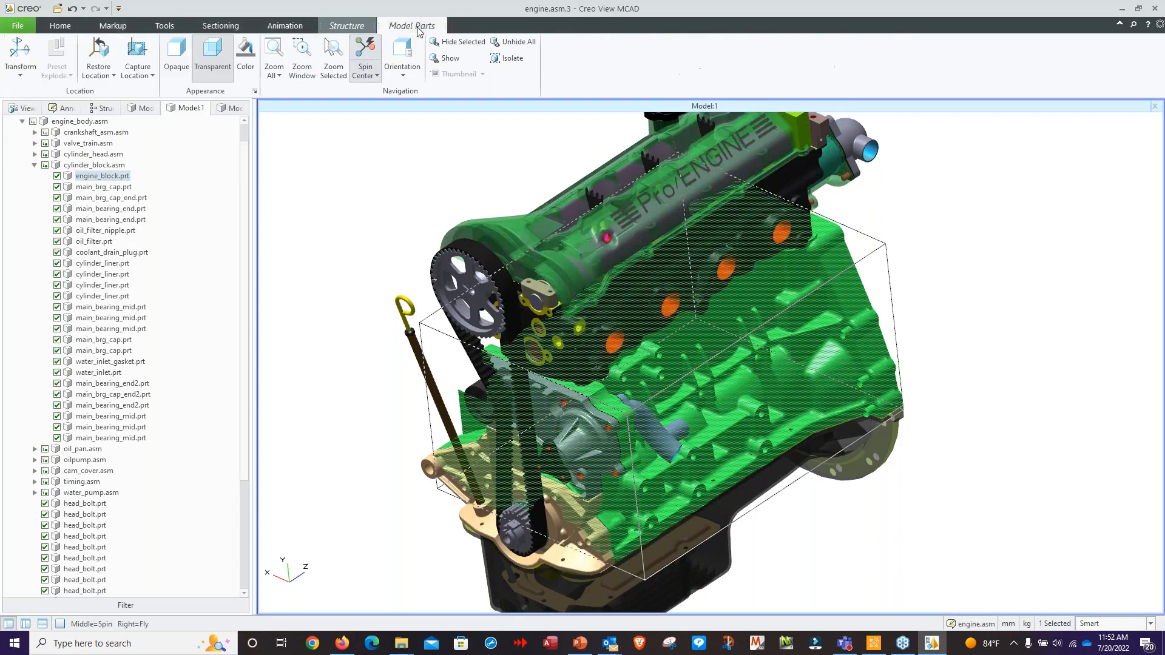
click(366, 163)
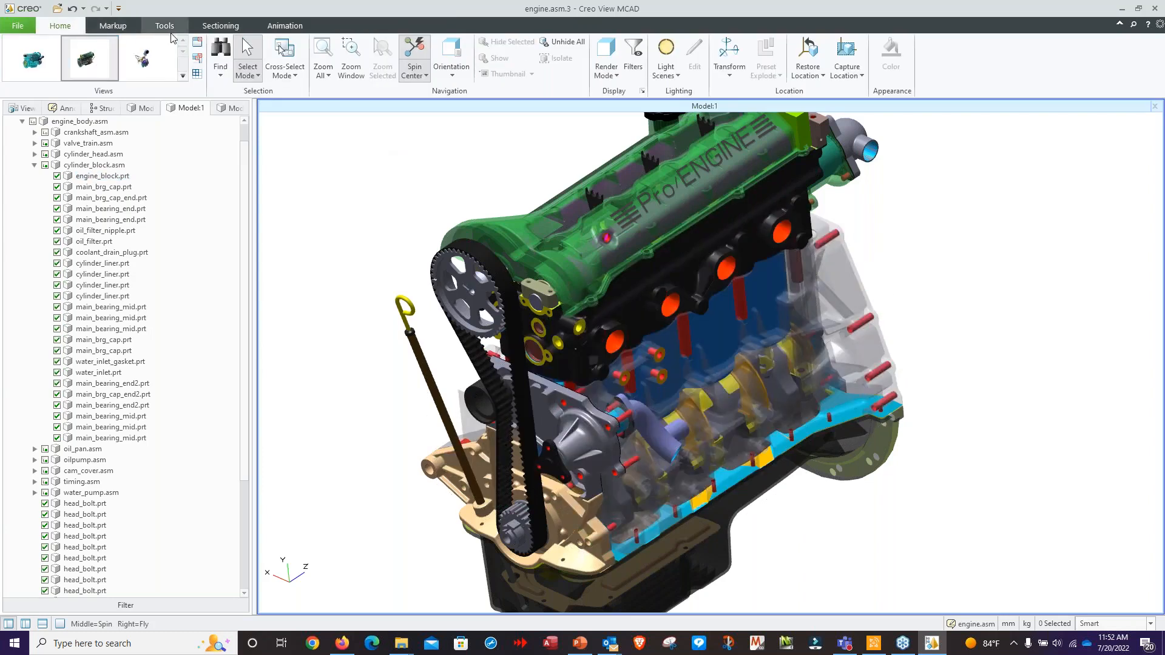
click(113, 25)
click(60, 25)
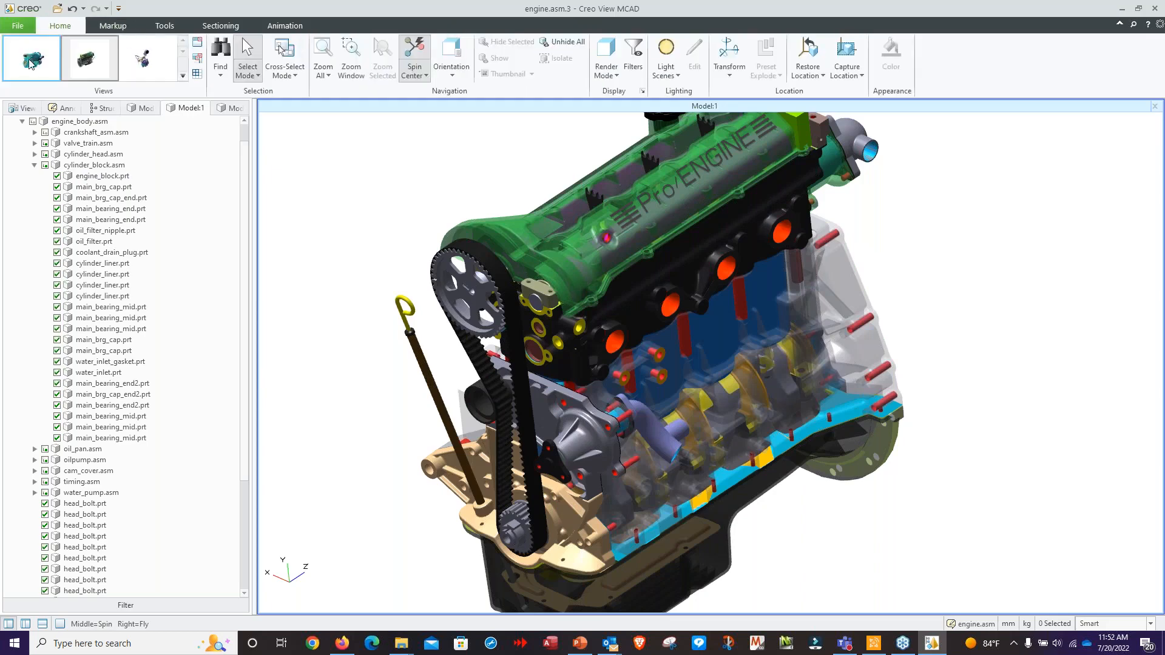
Step: Switch to the full engine view and isolate the intake manifold part upper_intake.prt
click(32, 62)
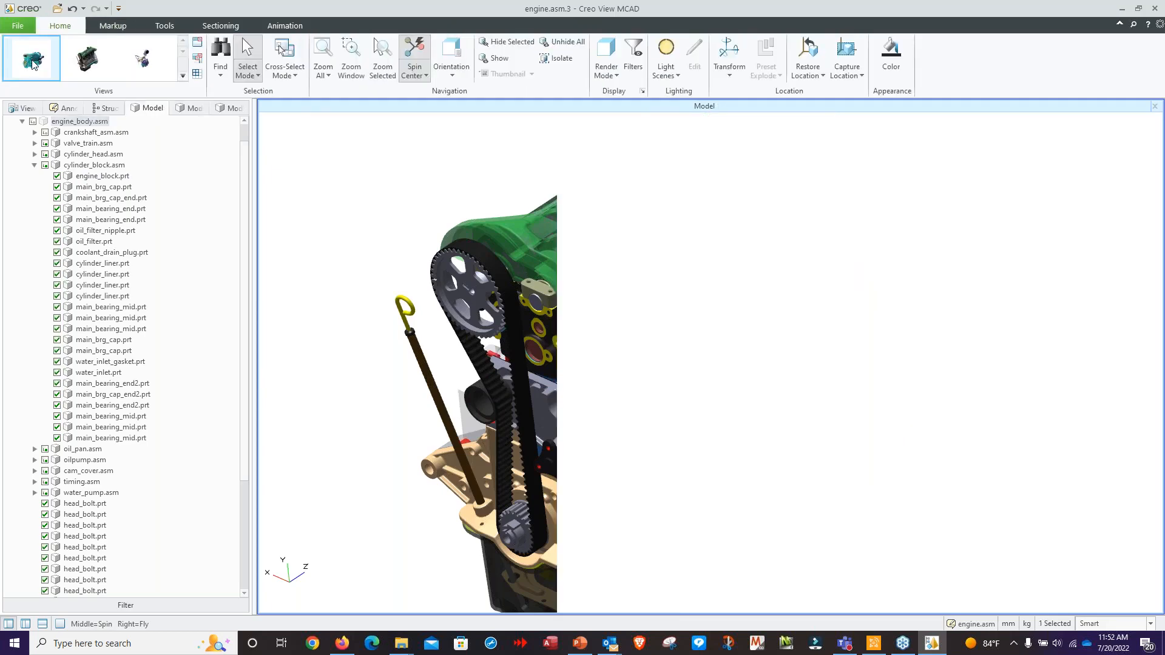
click(785, 313)
key(Escape)
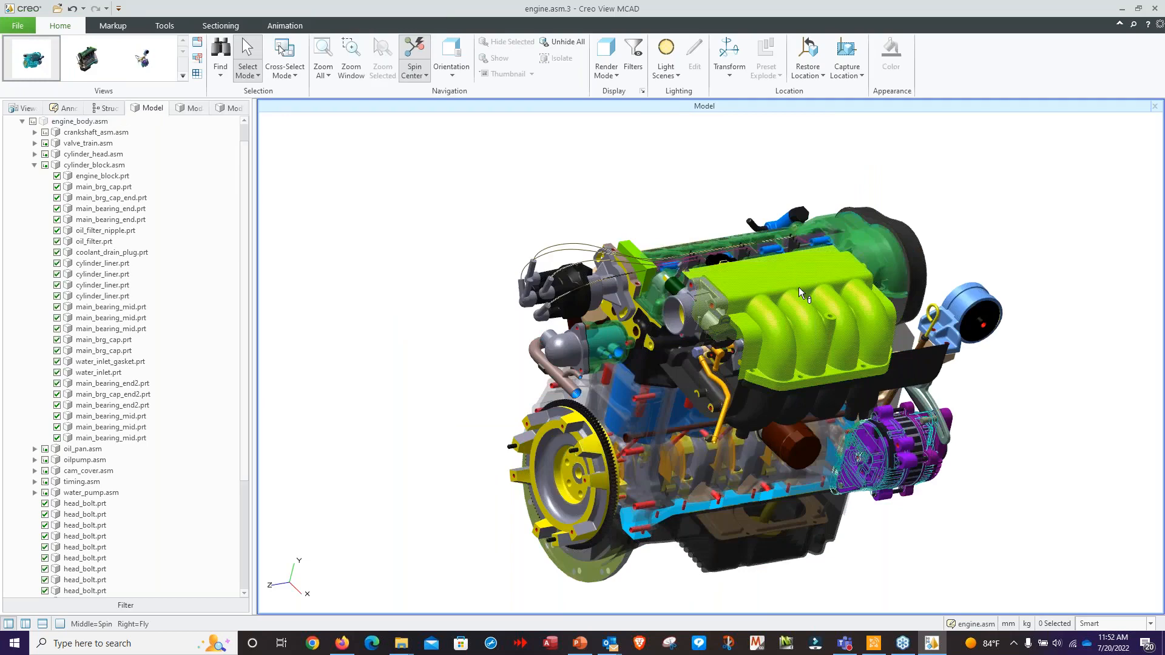
click(799, 289)
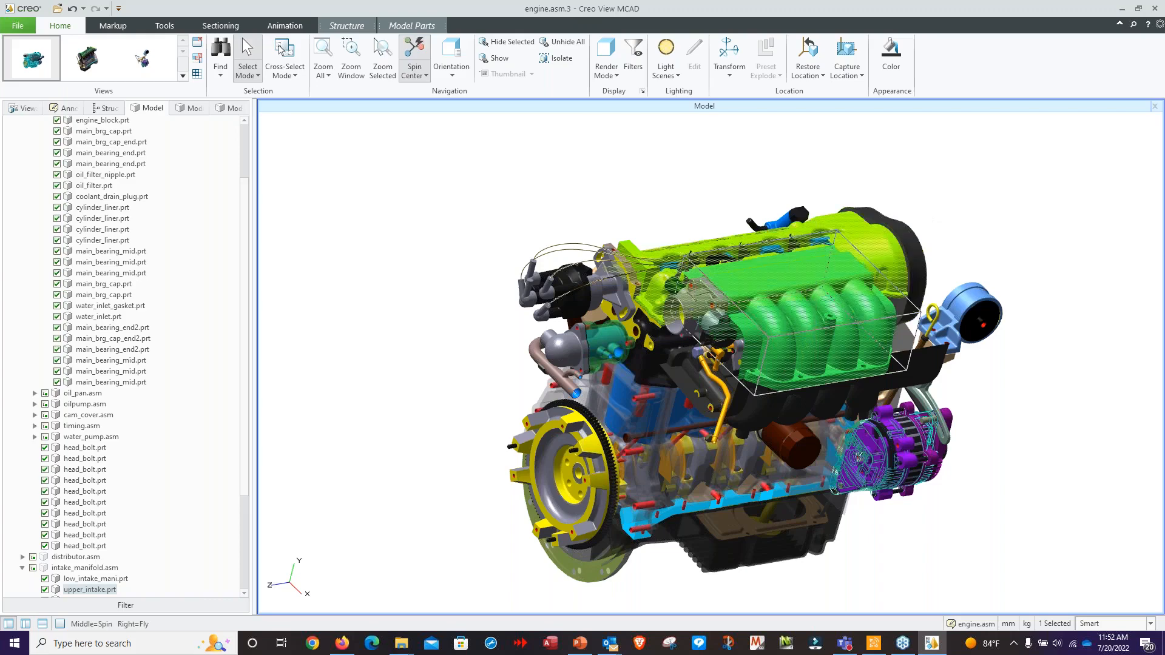
middle_drag(567, 284, 559, 284)
right_drag(560, 283, 562, 285)
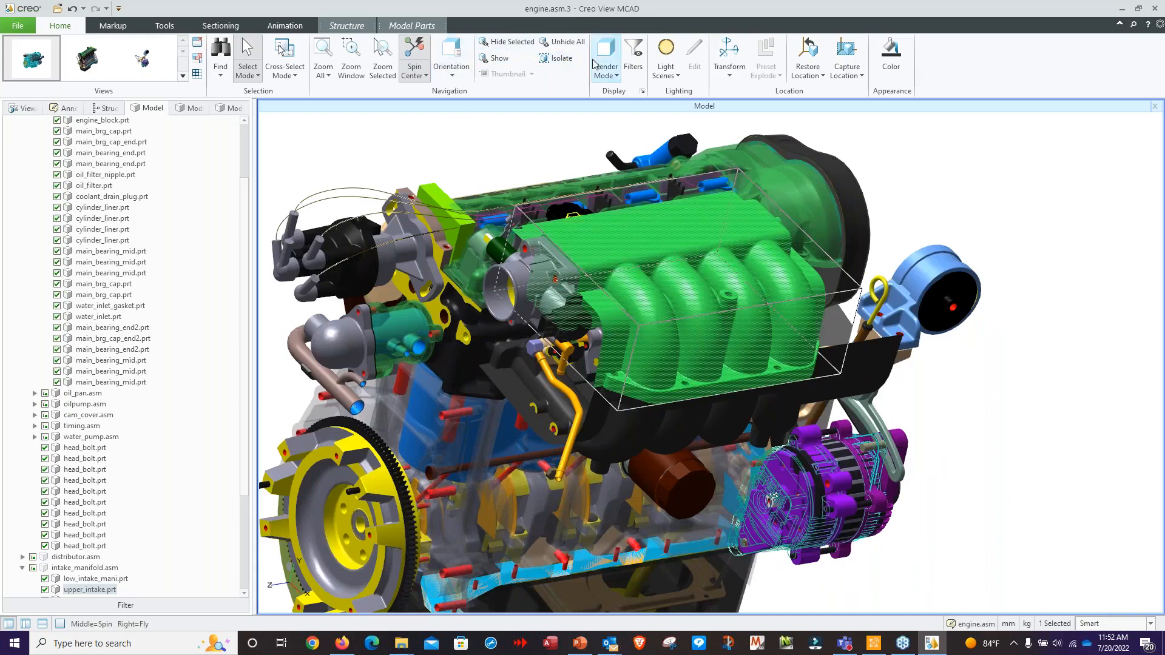
click(556, 60)
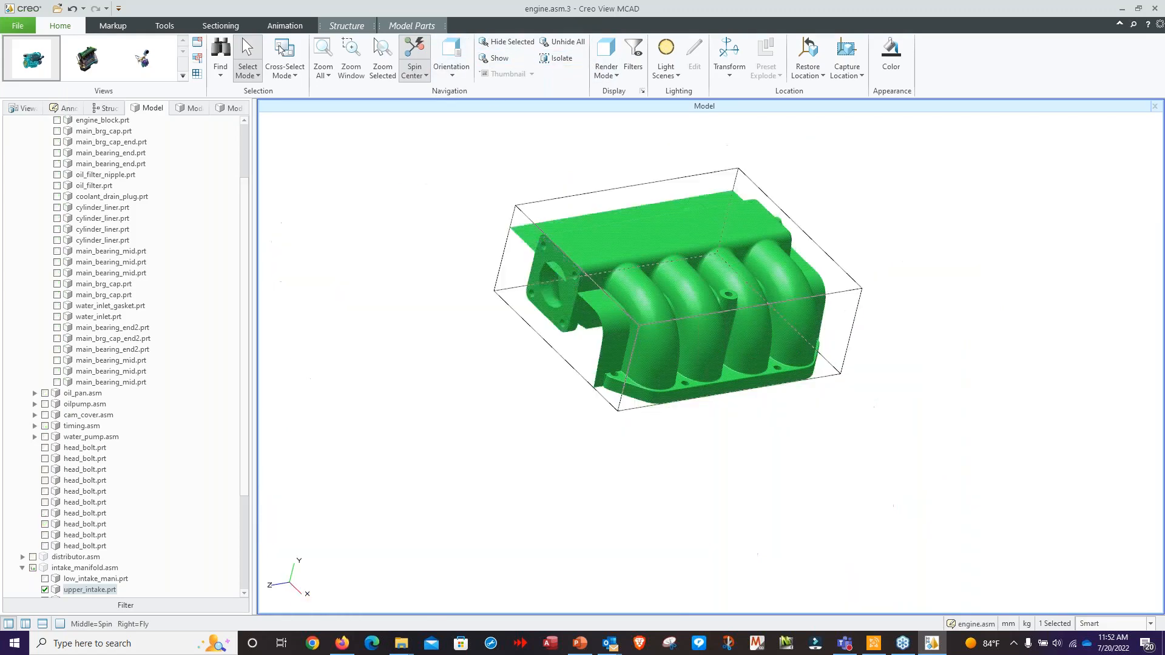
Step: Review the model filter and default units settings in the Creo View options
scroll(121, 351, down, 1)
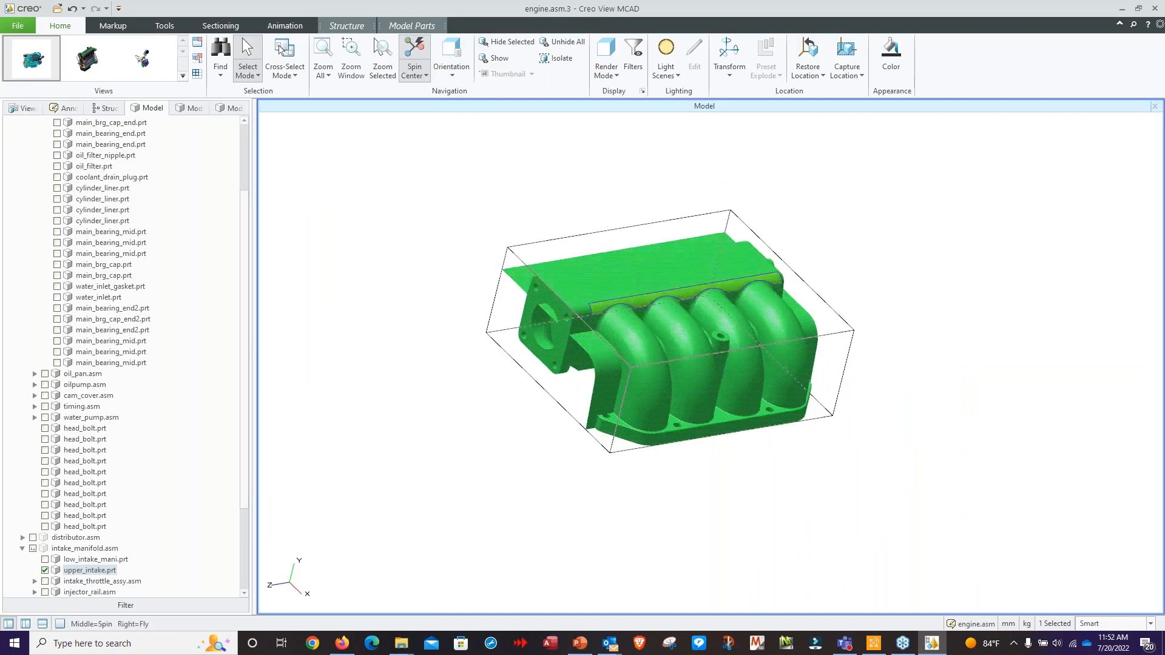
click(639, 66)
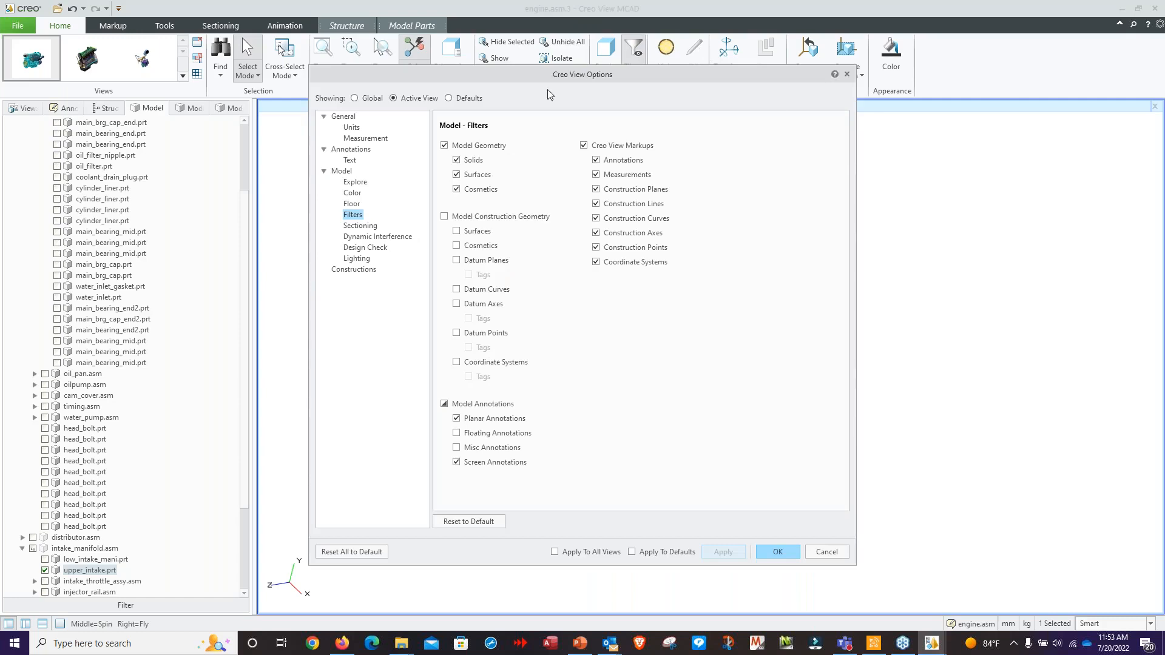
click(352, 129)
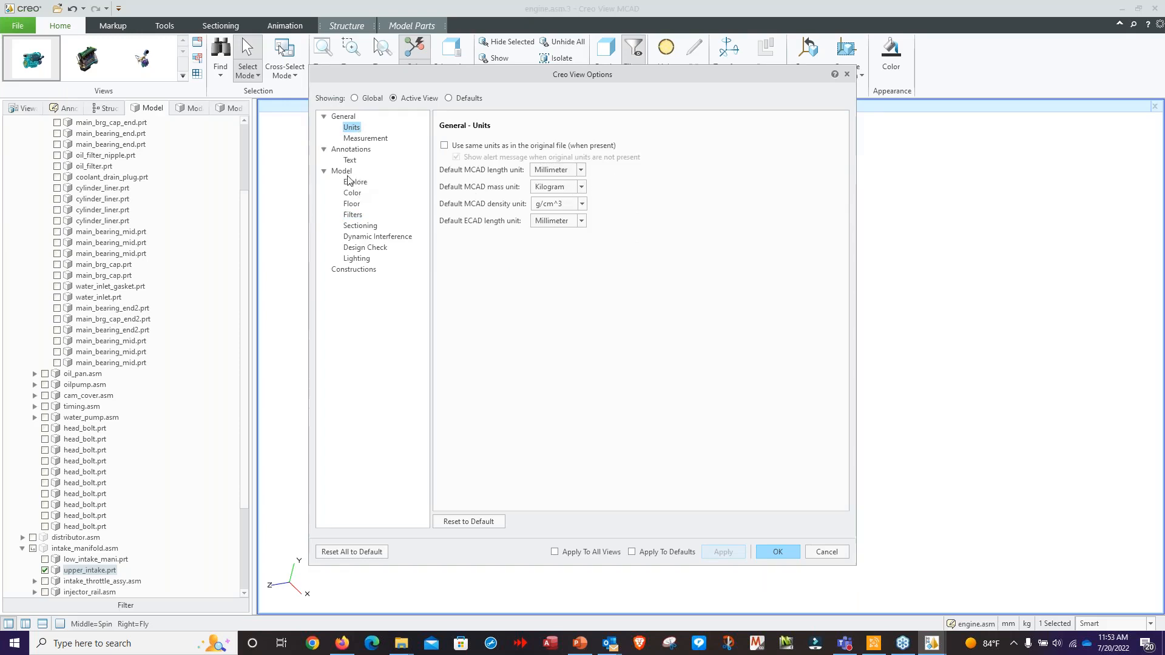
Step: Set the default primitives color to green (0, 255, 0) for the active view and apply it
click(355, 193)
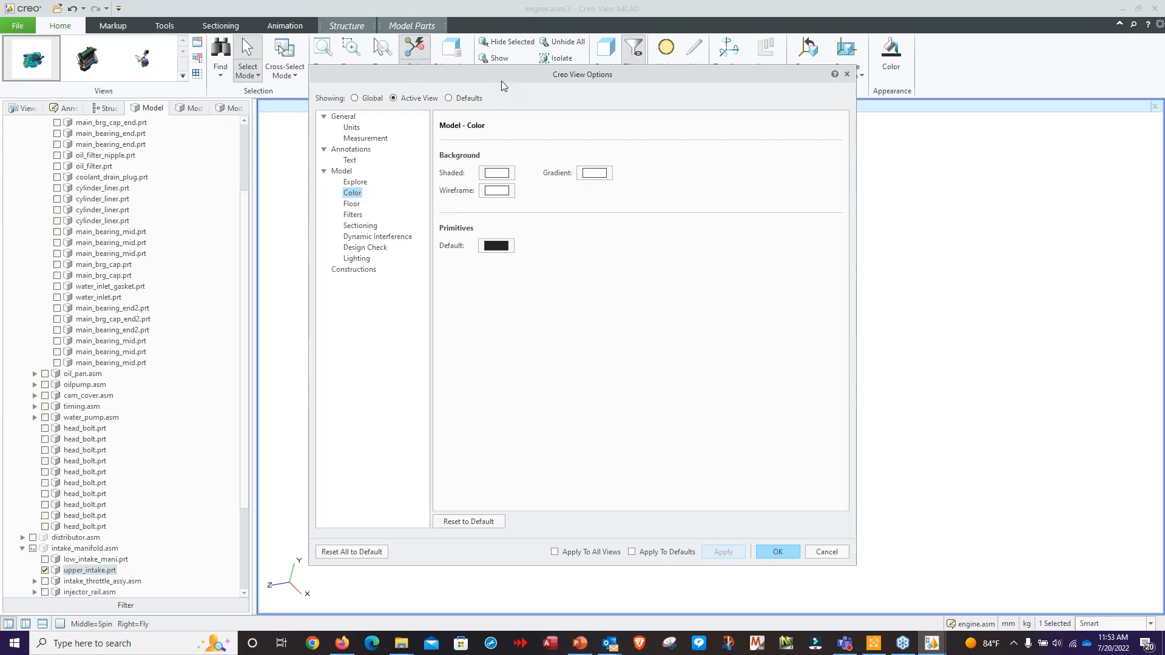
drag(501, 82, 880, 135)
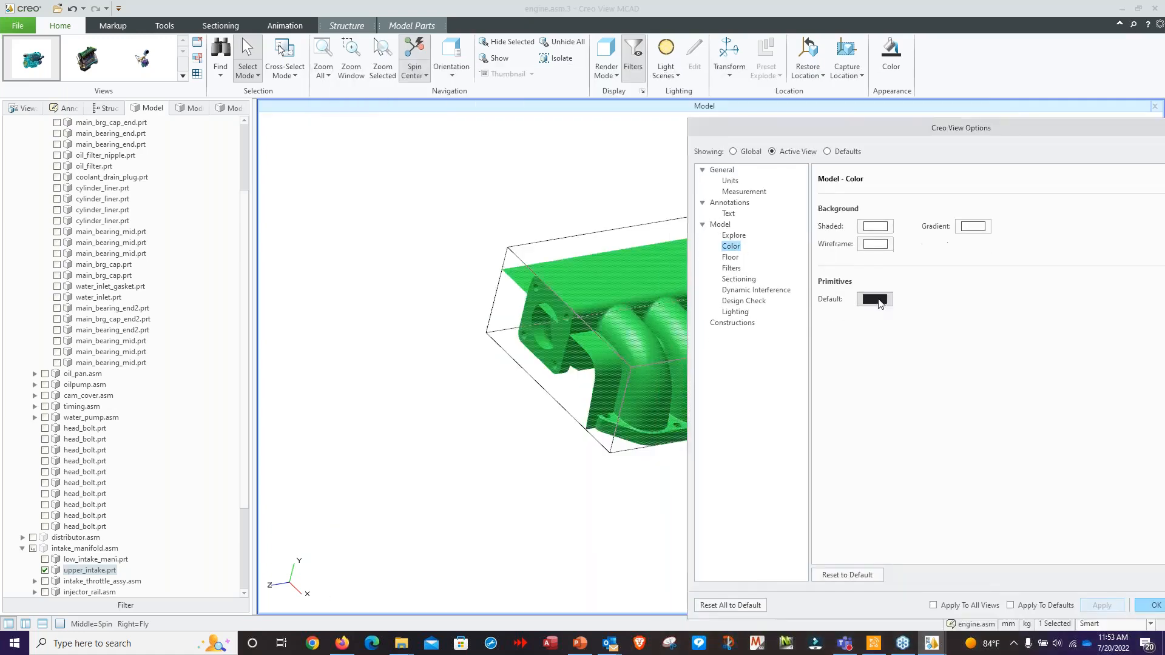
click(875, 298)
click(497, 289)
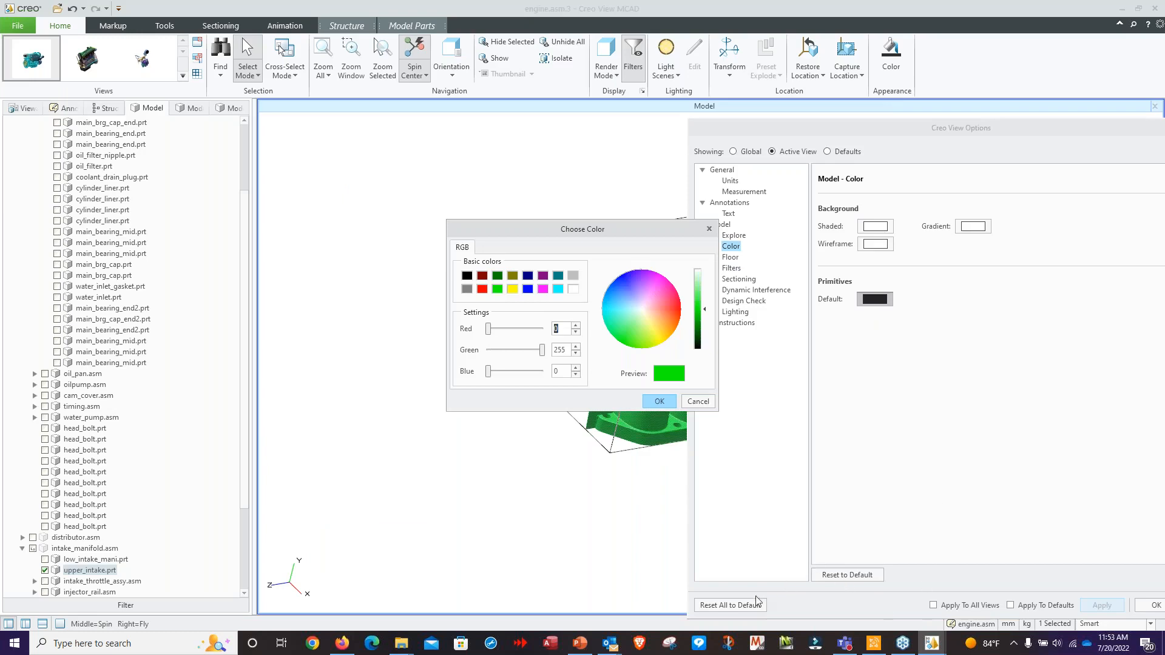
click(659, 402)
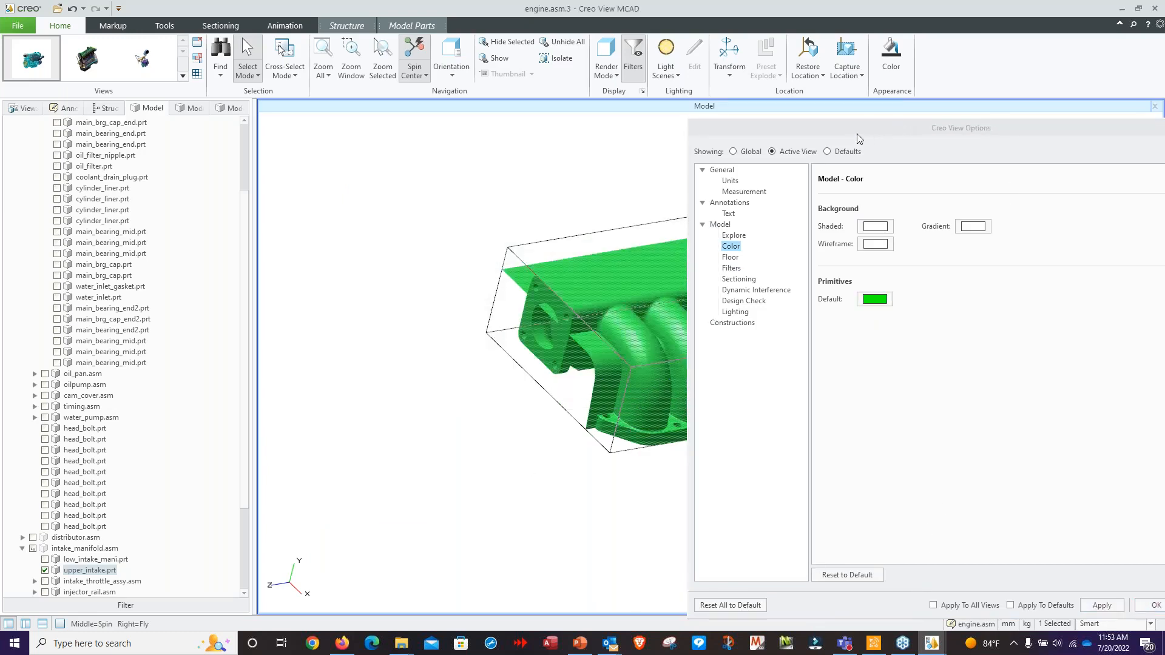
drag(842, 133, 664, 111)
click(909, 585)
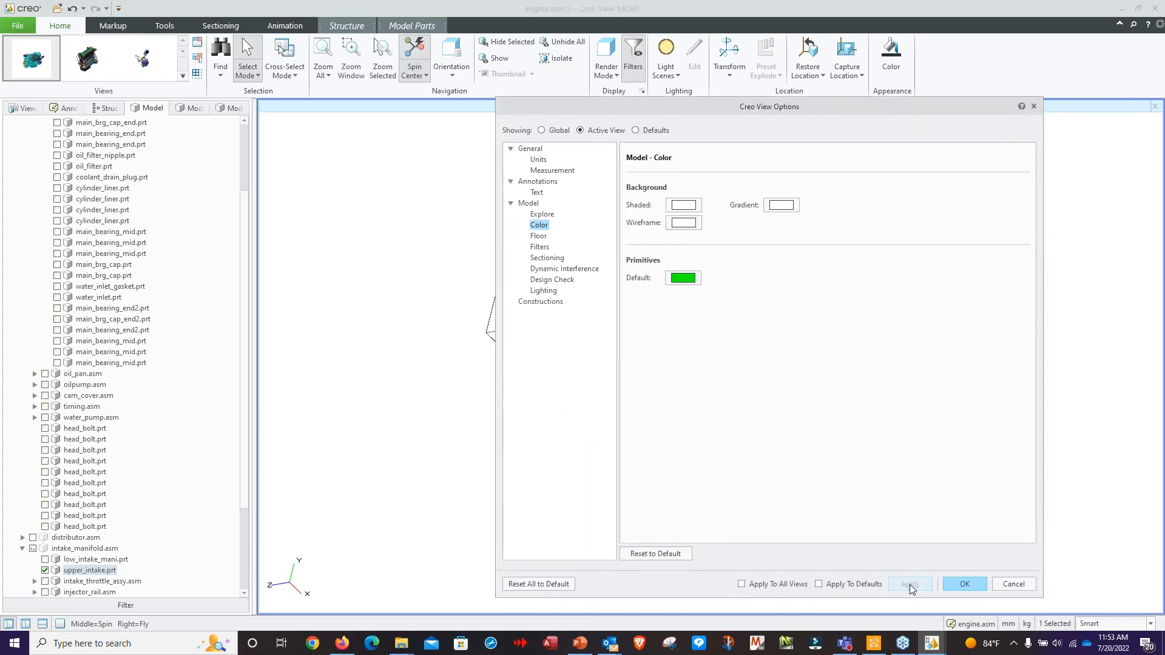
click(965, 584)
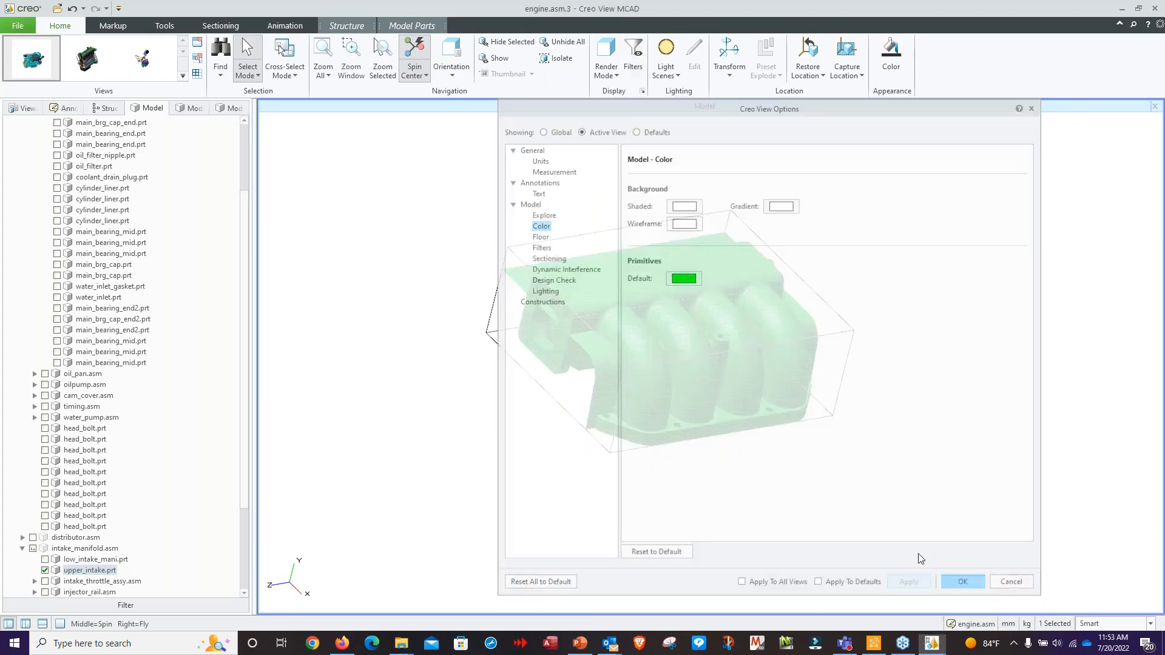
Step: Clear the part selection and switch to the view with the alternator, tan bracket and blue mount
click(515, 478)
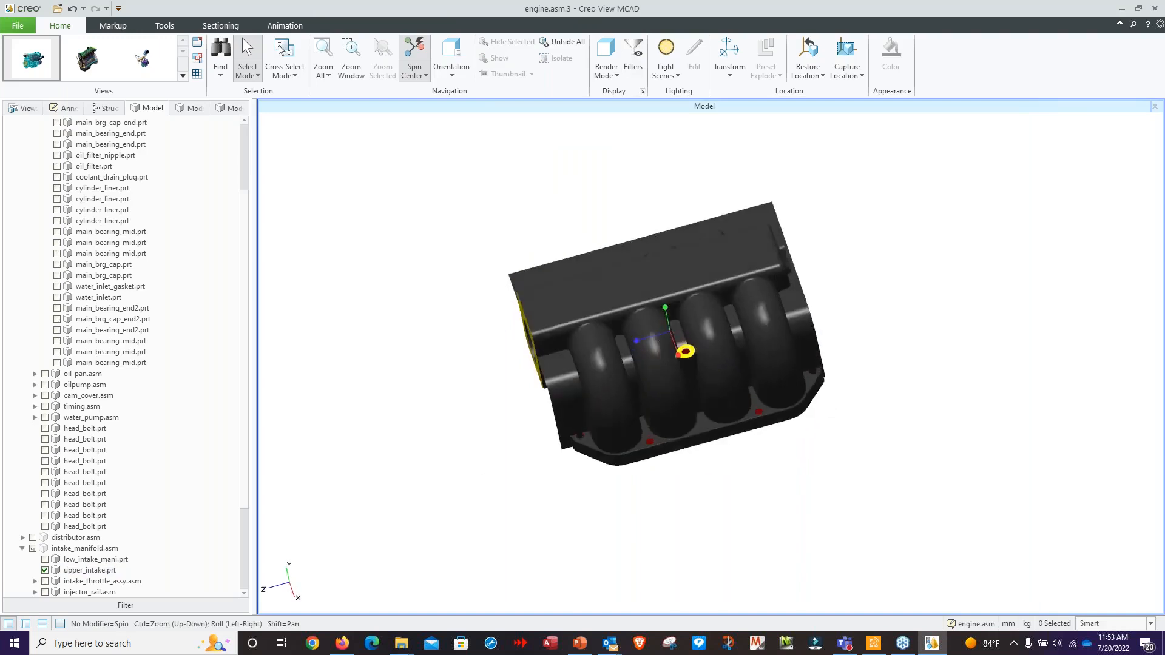
click(111, 24)
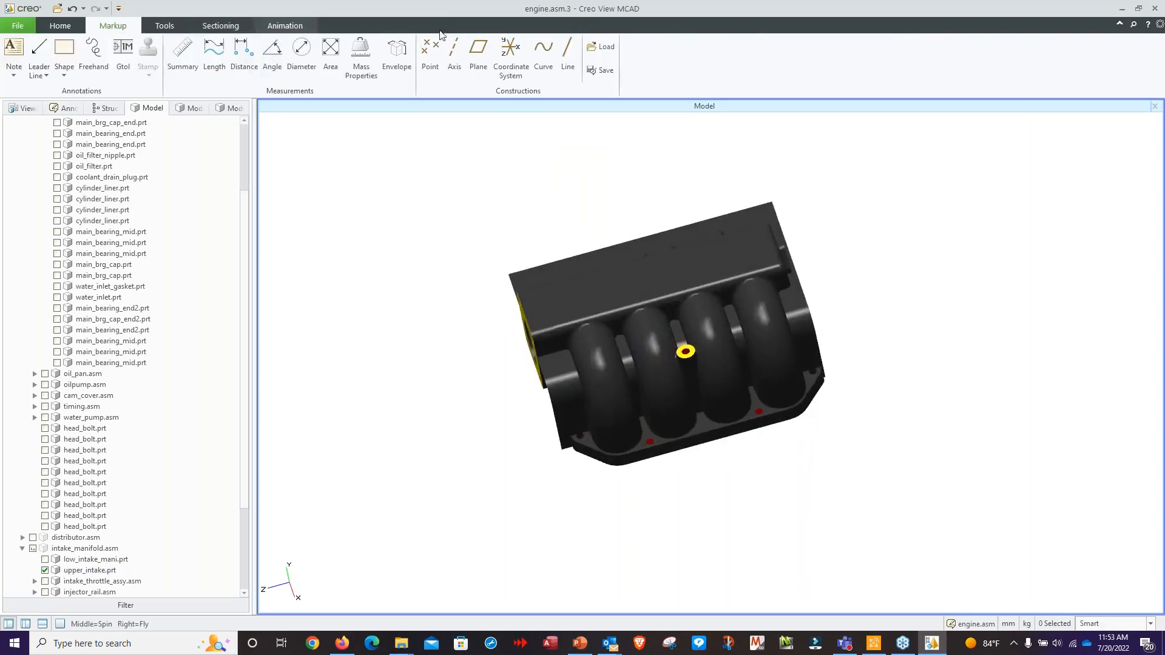
click(59, 26)
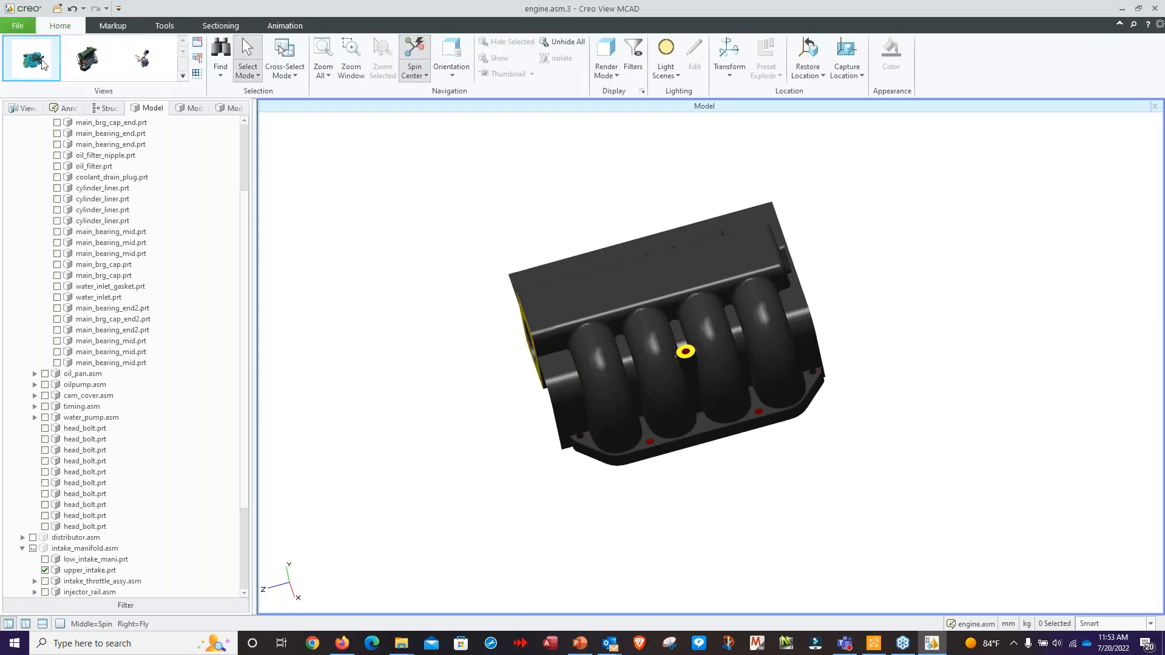
click(146, 60)
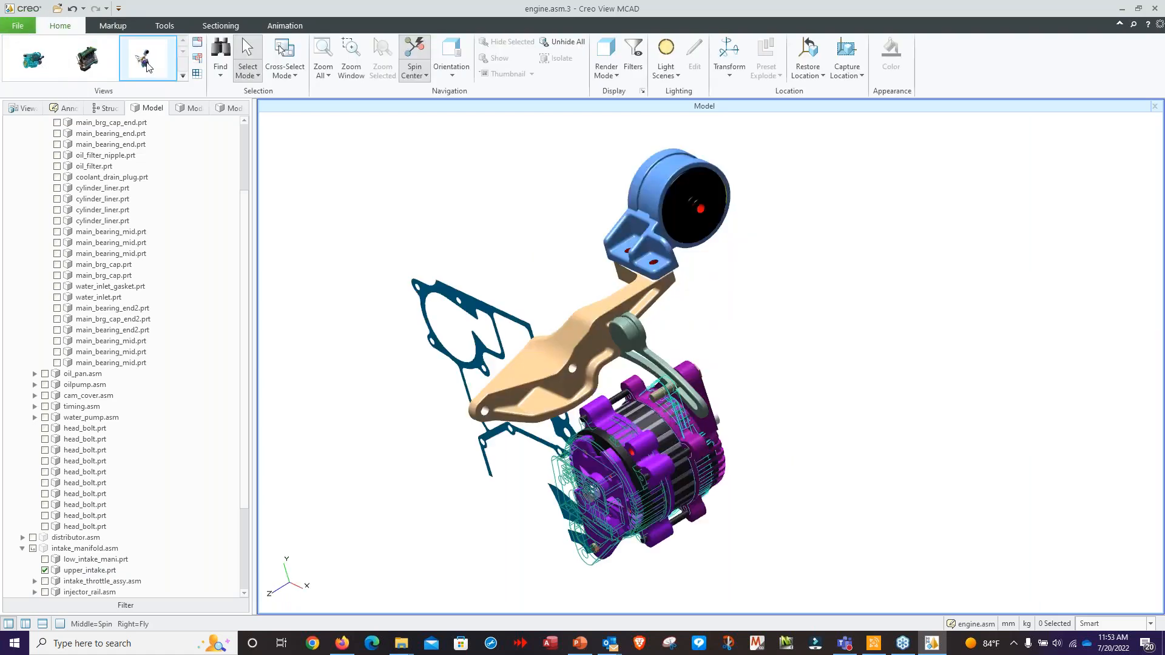
Step: Attach a note with a leader to the ring of the blue mount and place its text just above the part
click(116, 27)
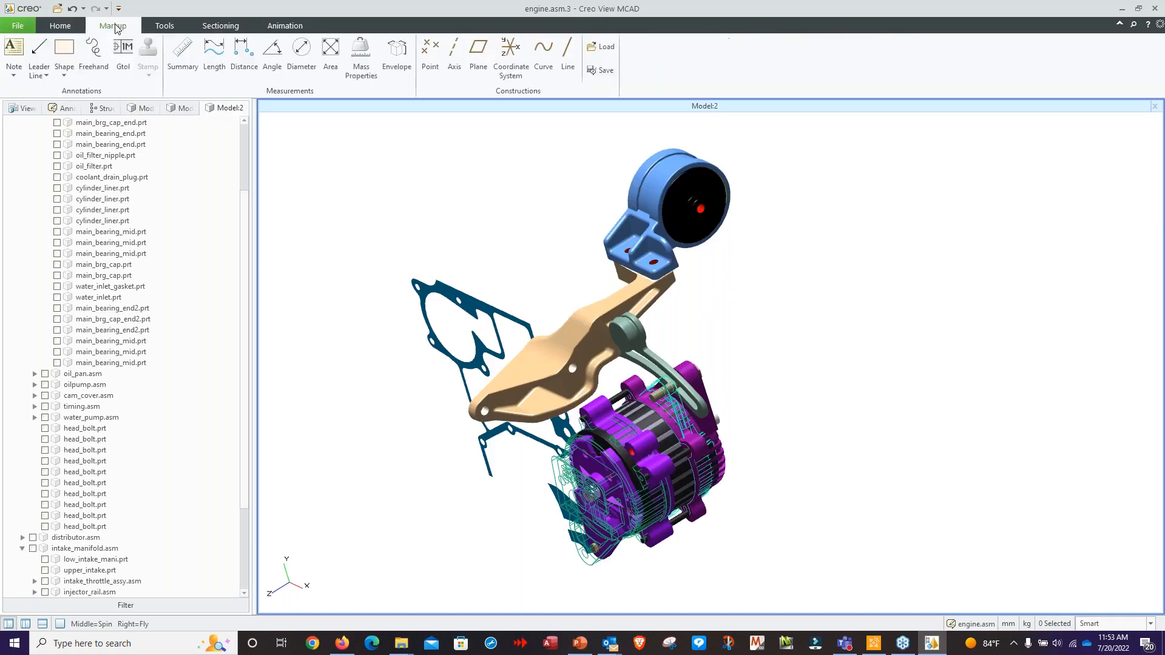
click(13, 74)
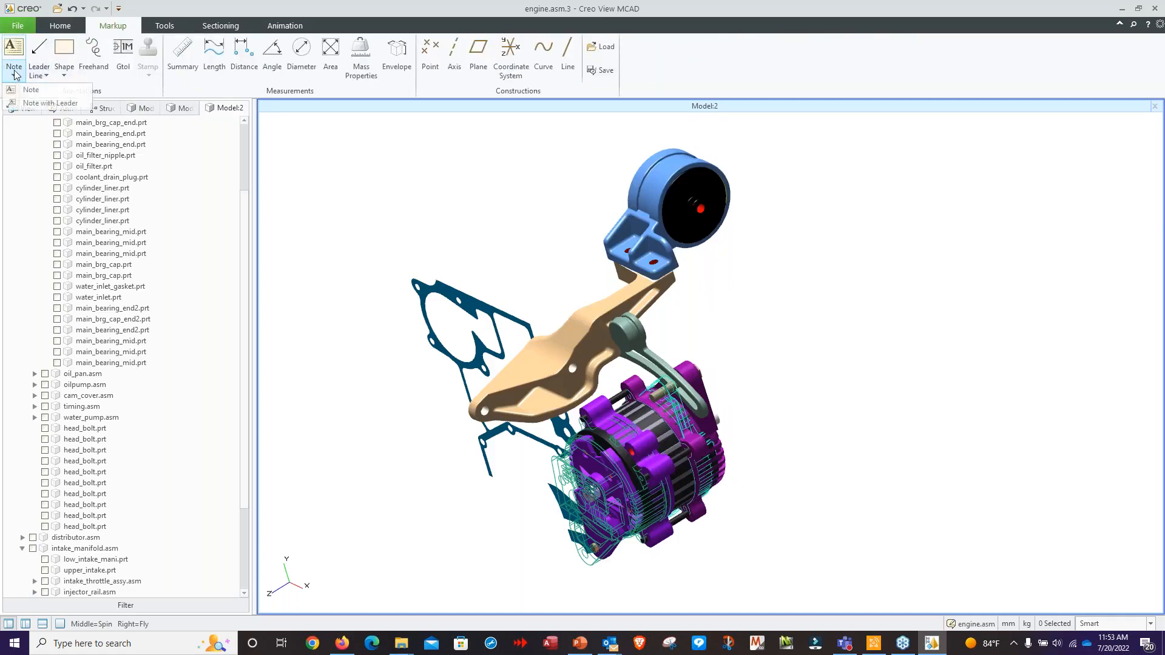
click(31, 105)
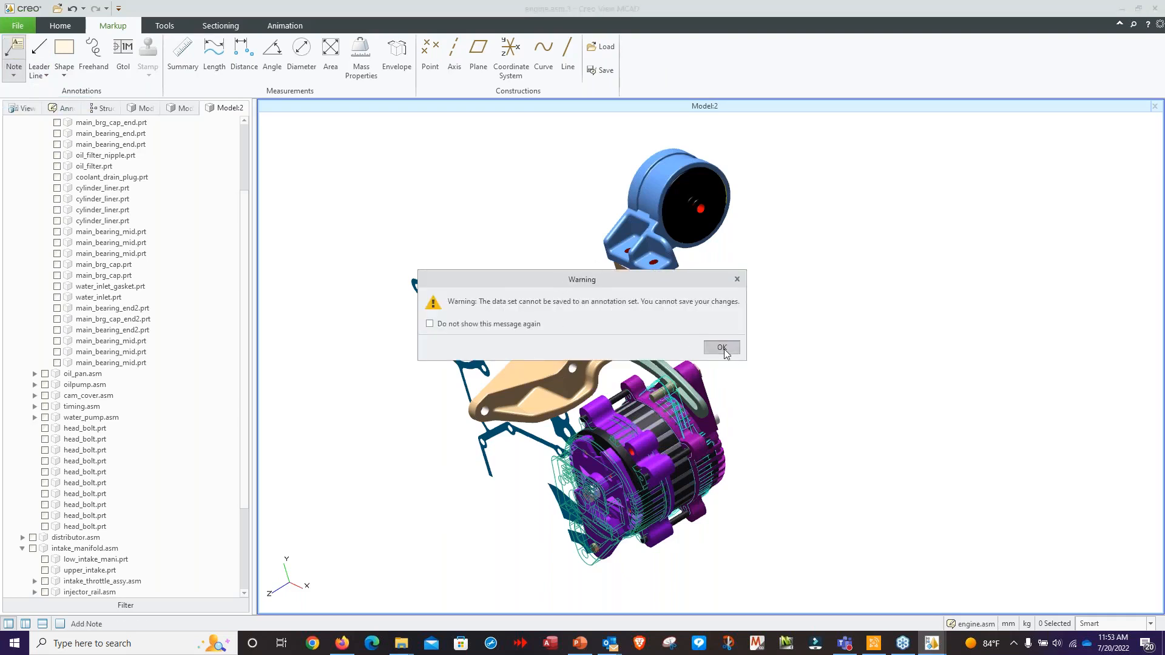
click(722, 347)
click(698, 157)
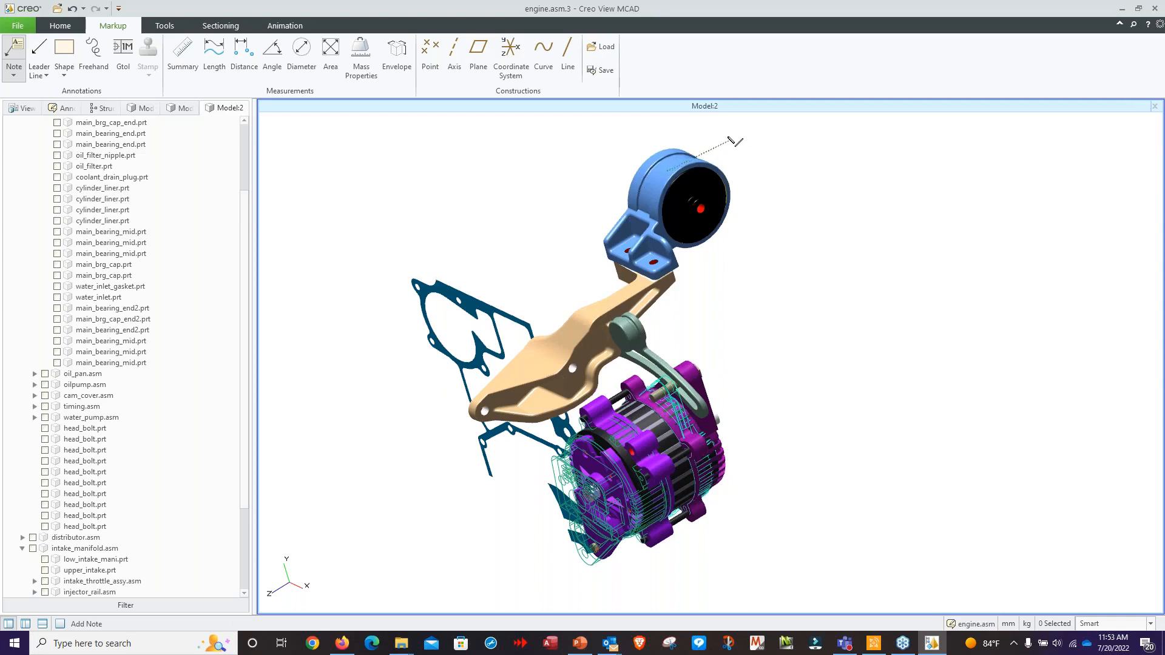
scroll(716, 145, up, 5)
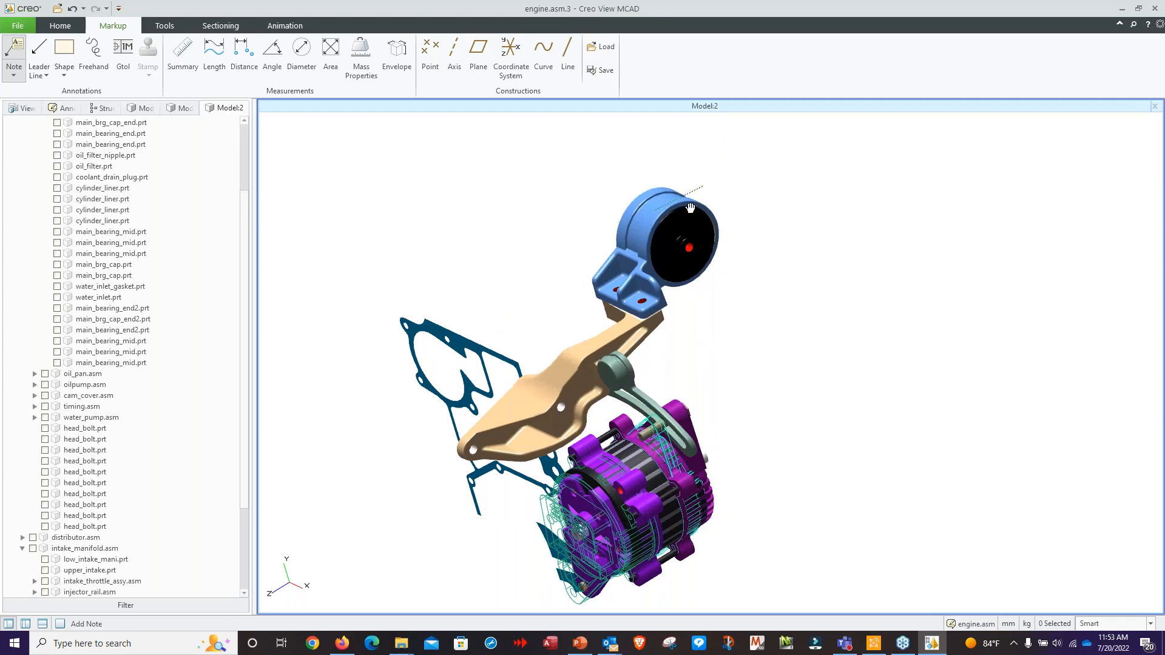
click(611, 157)
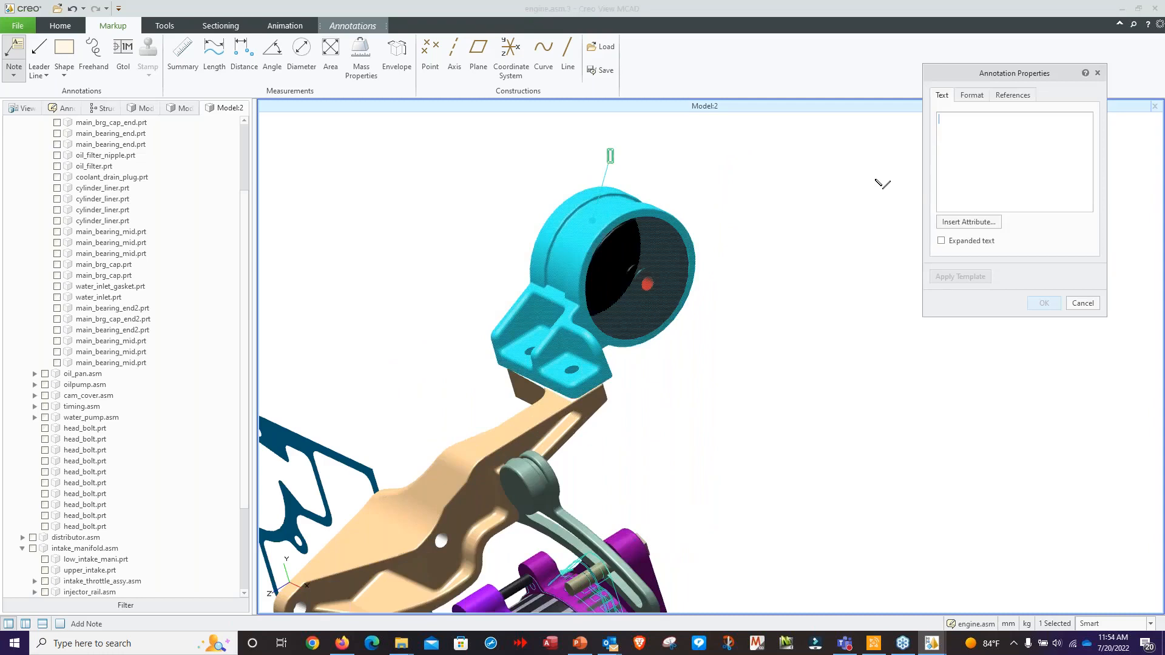
Step: Set the note's text to "Inspect", accept it and clear the selection
text(In)
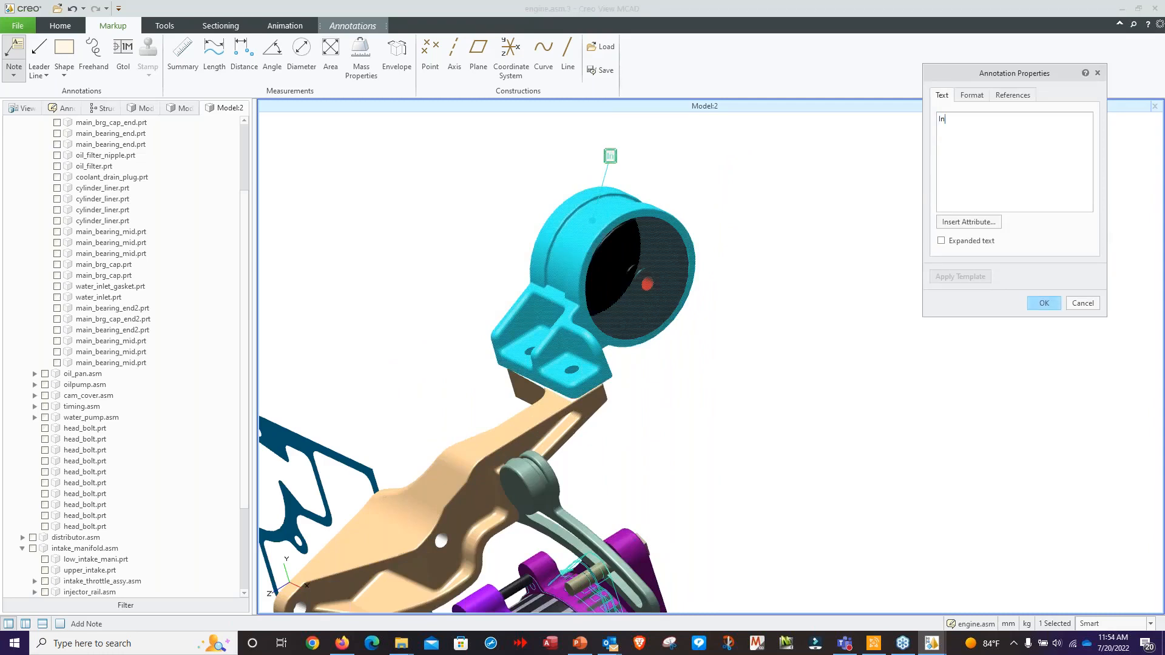
text(spect)
click(1044, 303)
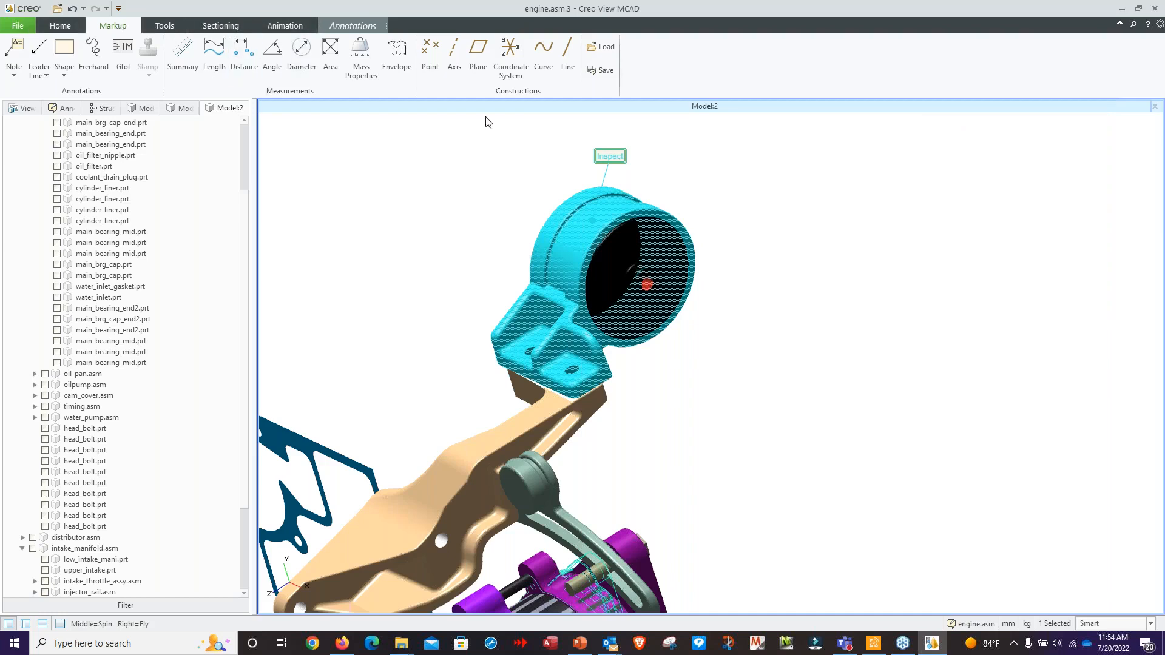
click(817, 263)
scroll(819, 264, down, 1)
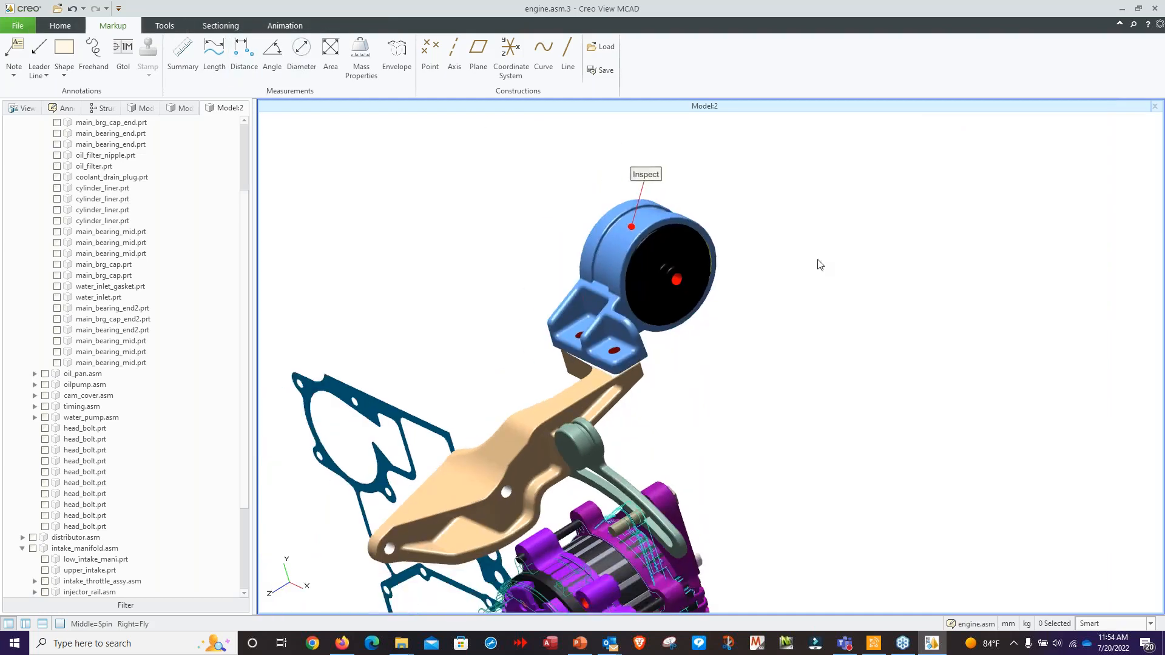
middle_drag(817, 262, 869, 303)
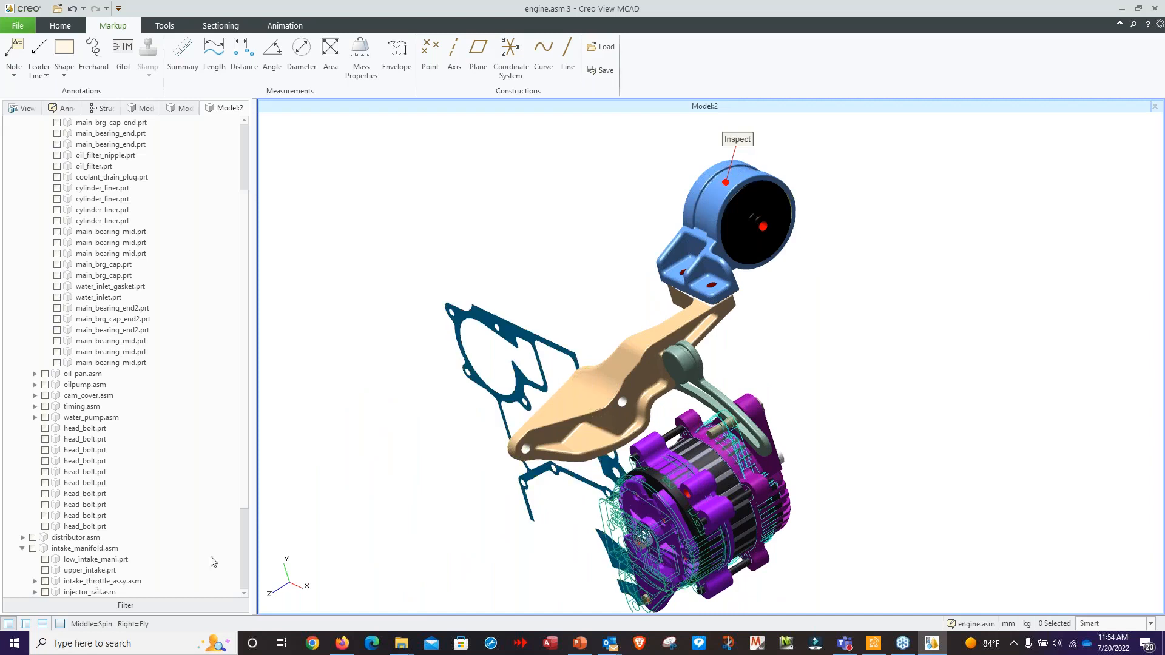
Step: Look through the open views, from the engine block view back to the isolated upper intake view
click(17, 25)
click(48, 71)
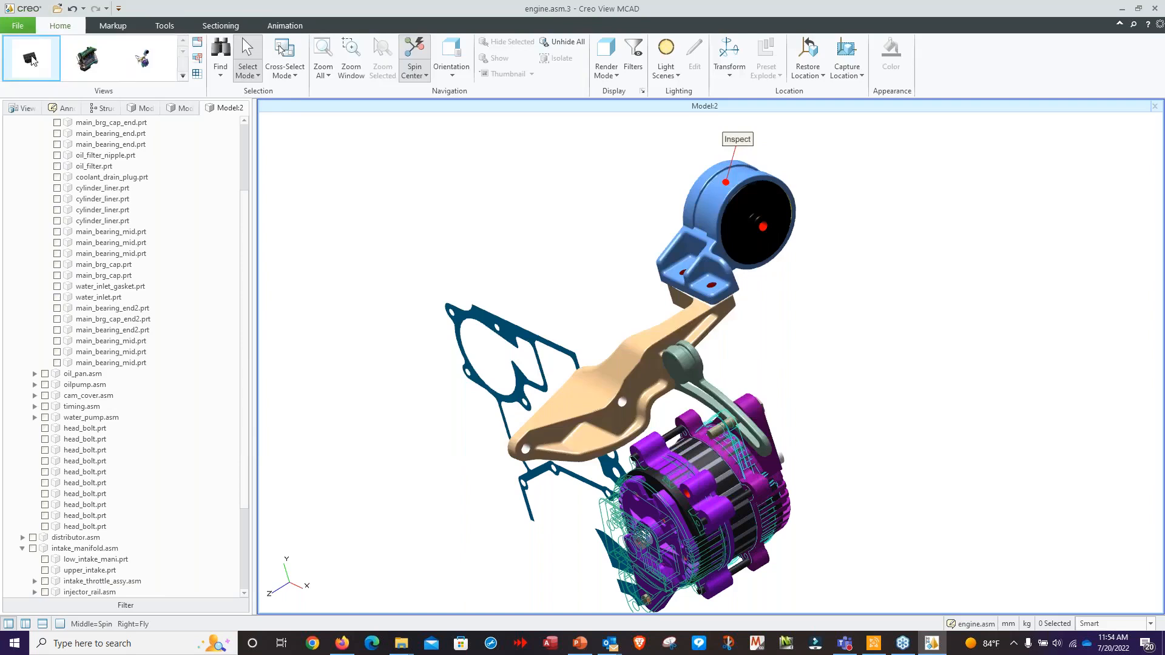
click(30, 57)
click(91, 64)
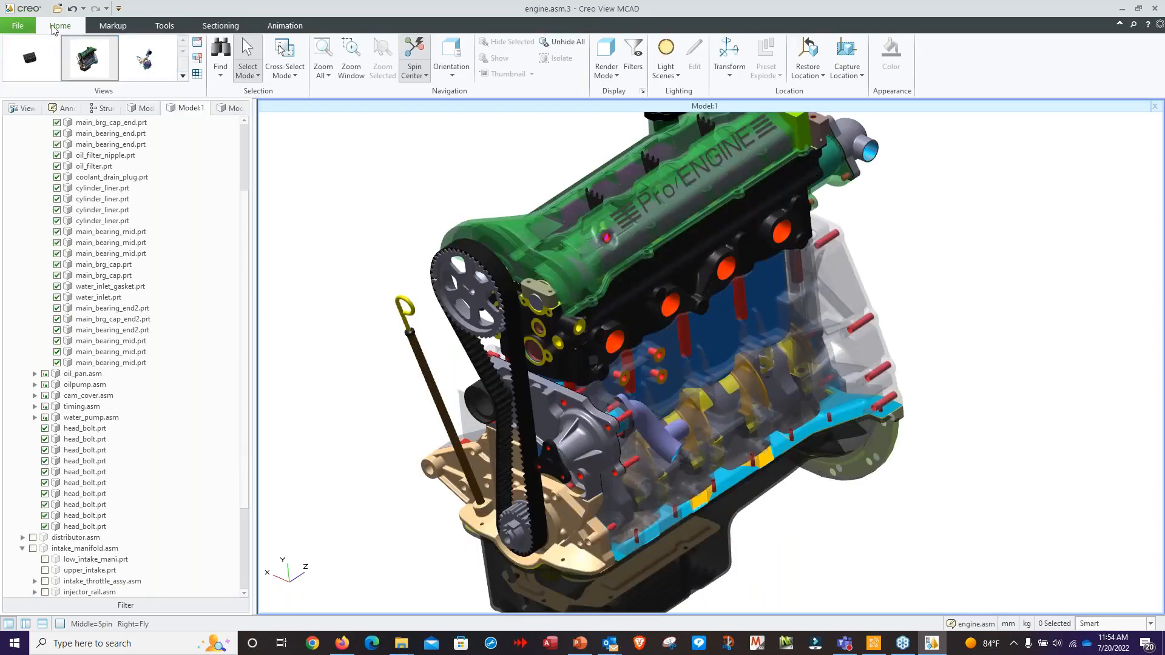
click(31, 61)
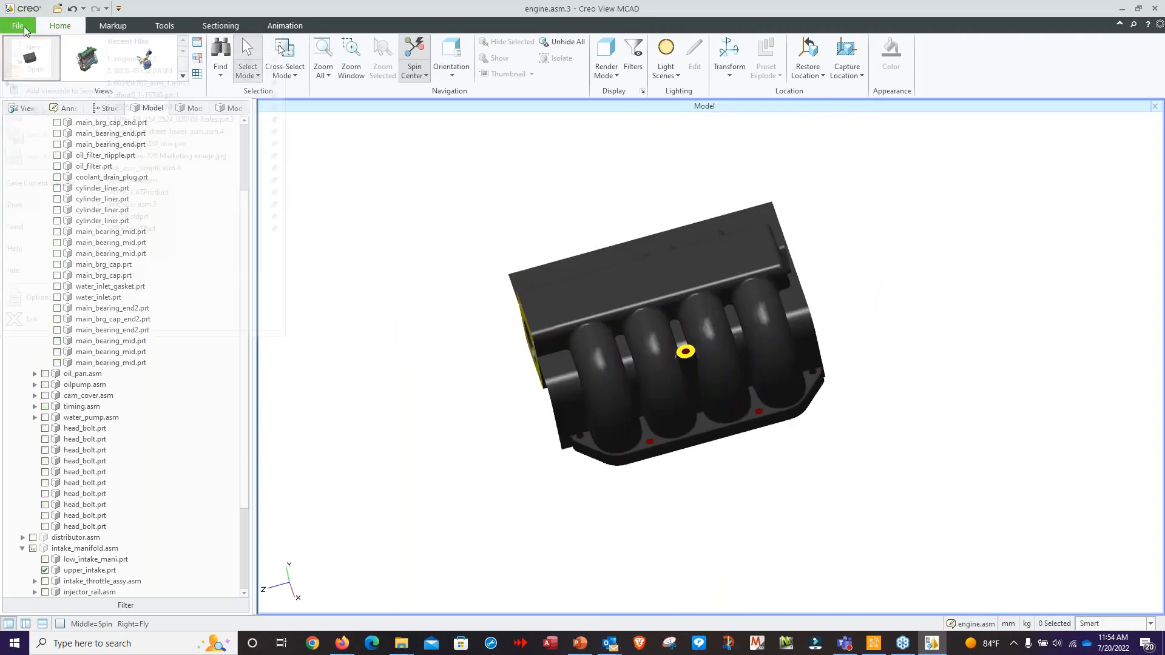
Step: Open the recent file B005-431.SLDASM, show the whole assembly and expand its B005-416.sldasm subassembly in the model tree
click(22, 27)
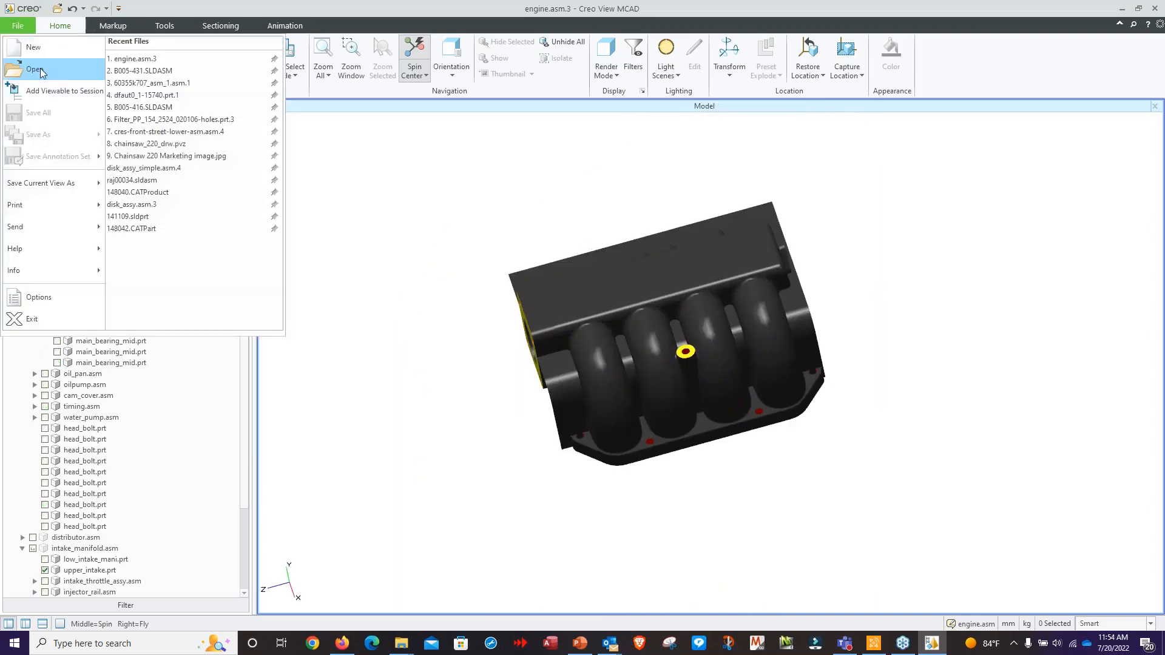
click(146, 71)
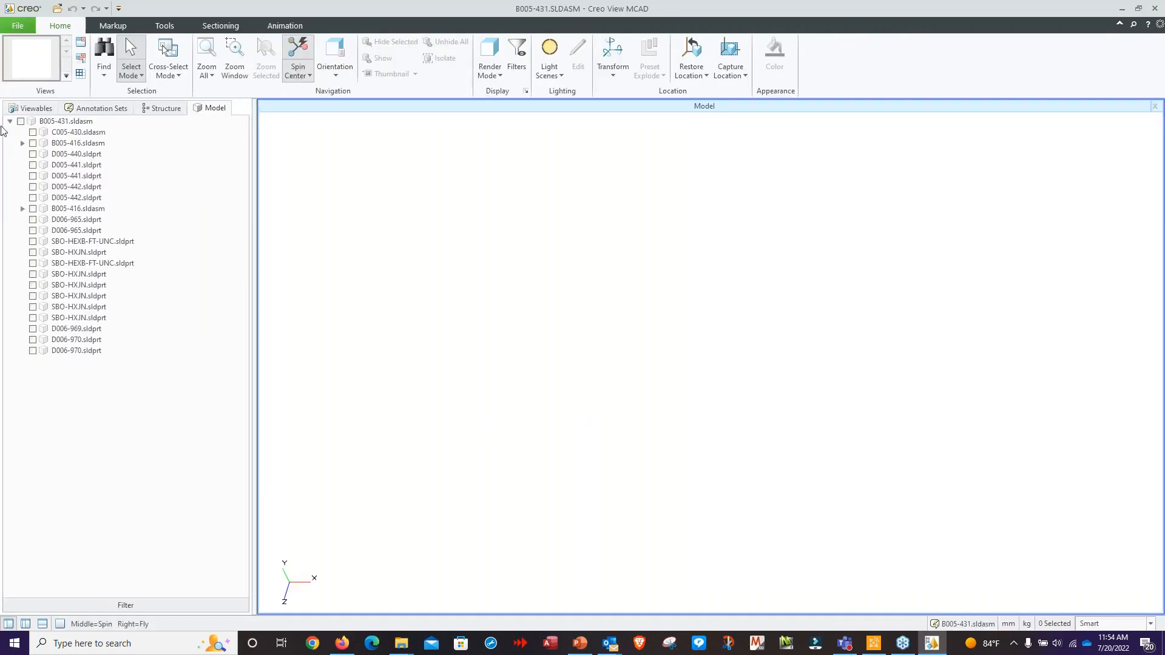
click(20, 121)
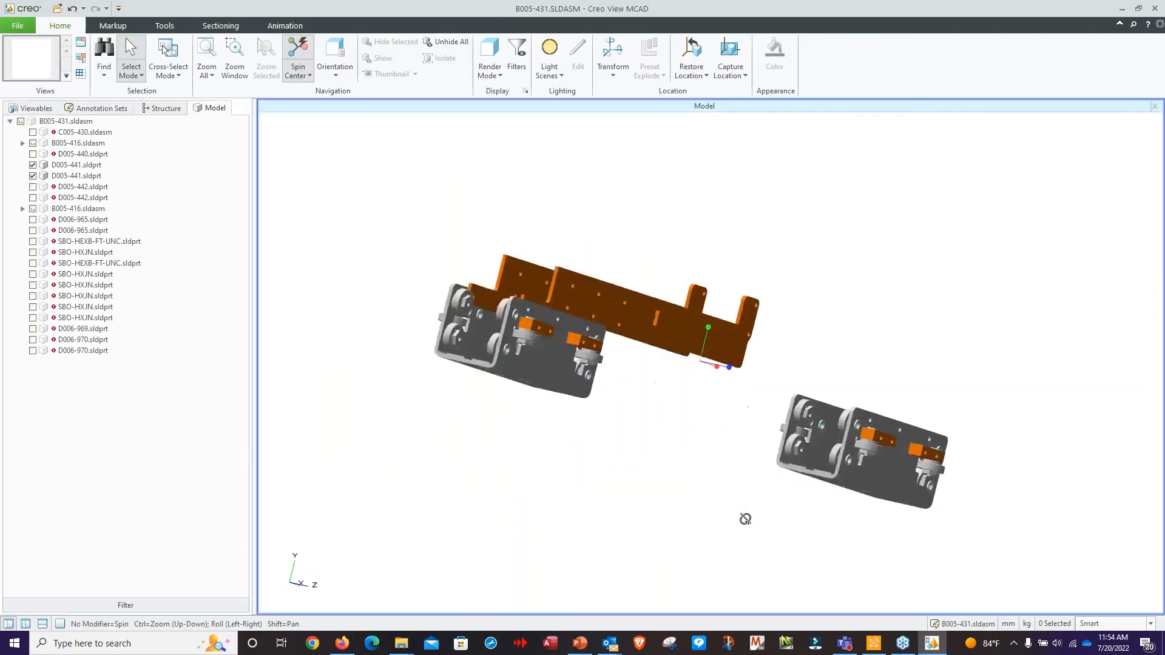
click(23, 209)
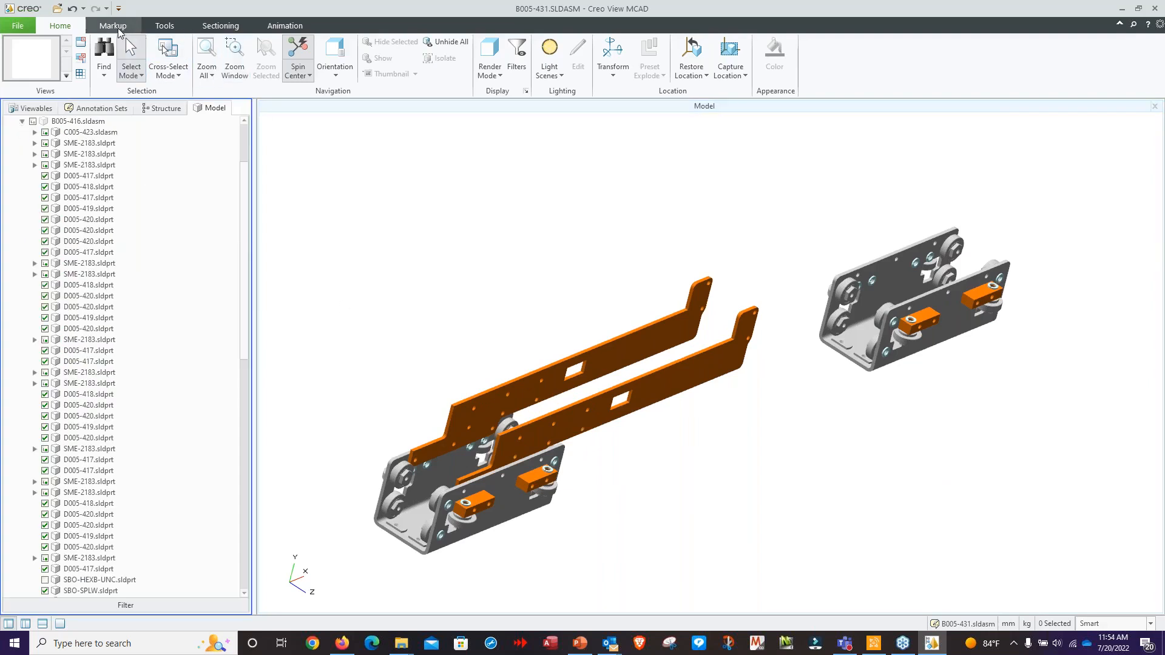
Step: Narrow the model tree and show the groups and attributes panes around the B005-431 model
click(164, 27)
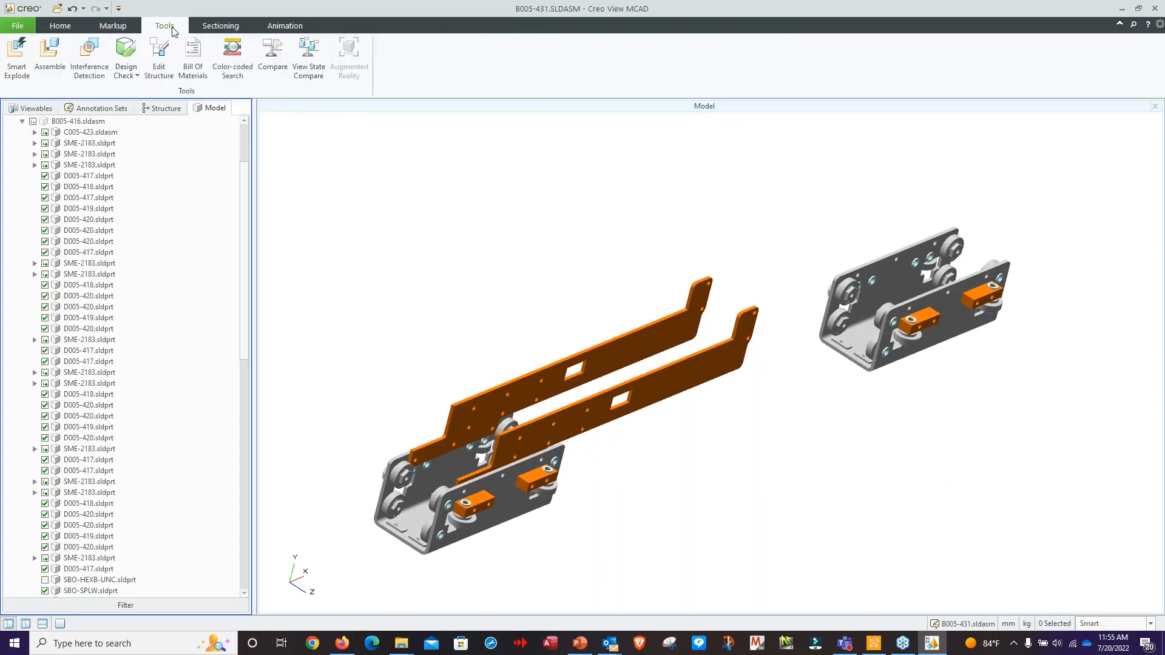
click(9, 624)
click(25, 624)
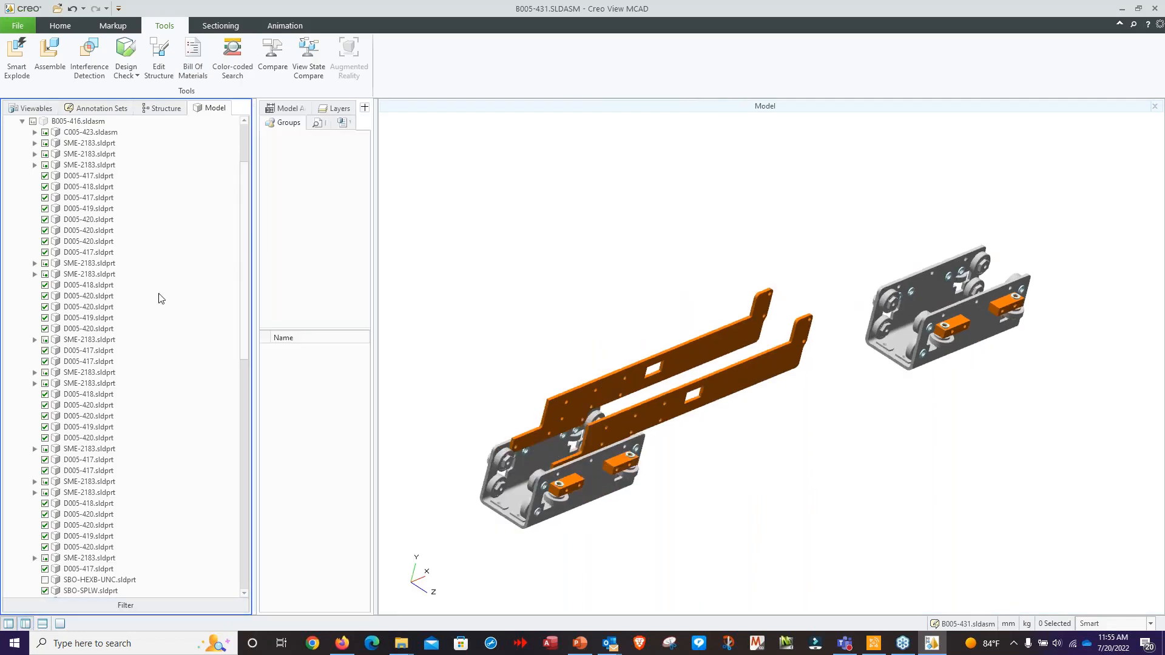
drag(252, 321, 214, 317)
click(42, 624)
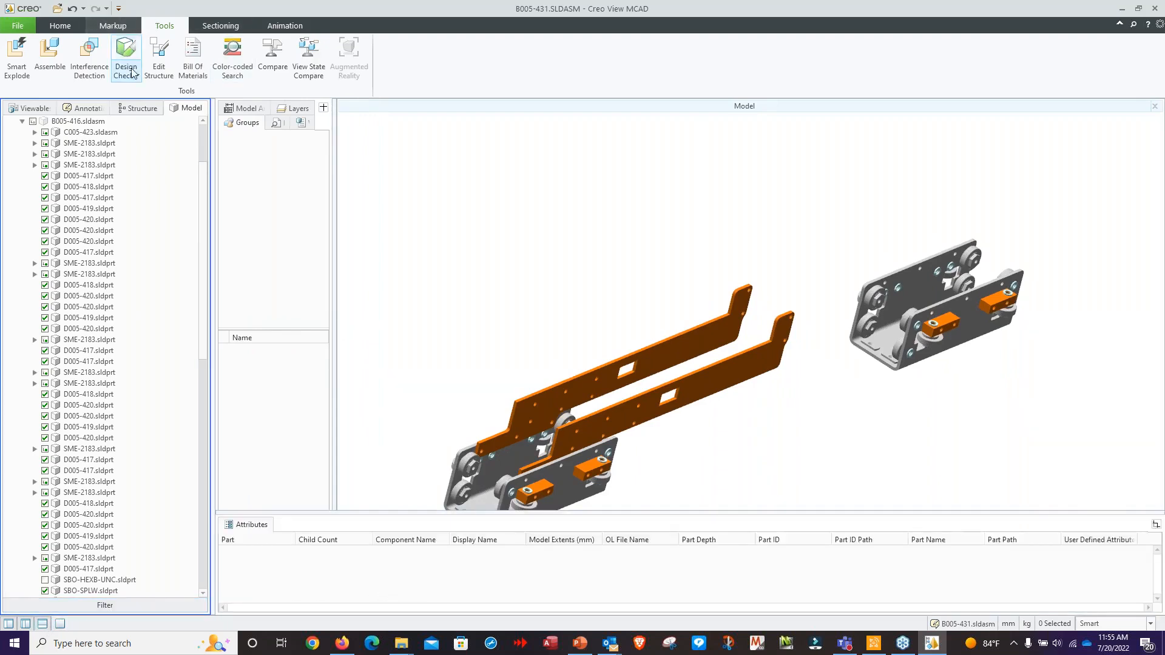
Step: Generate a parts-only bill of materials for the entire structure and enlarge its table
click(198, 71)
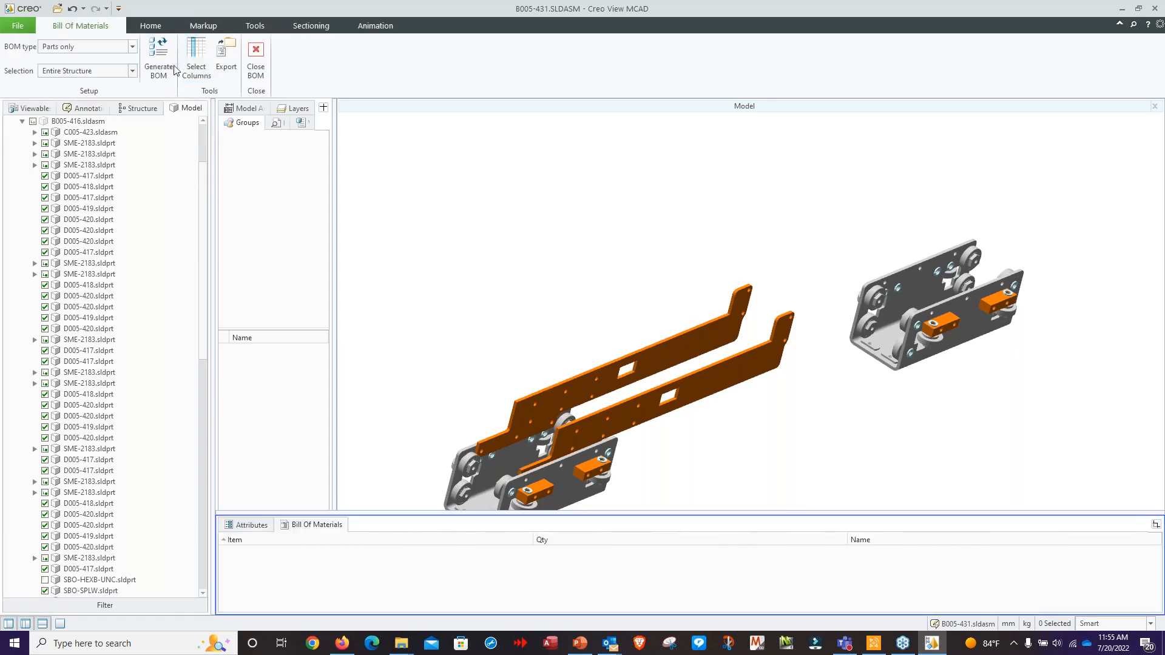
click(159, 56)
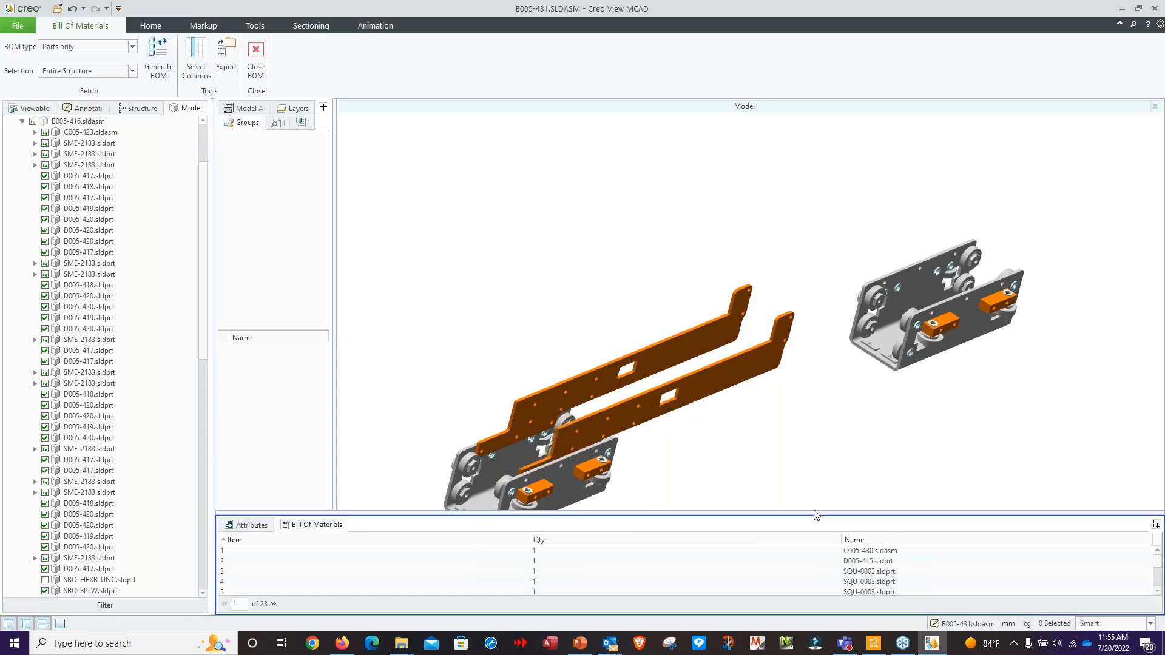
drag(814, 514, 769, 484)
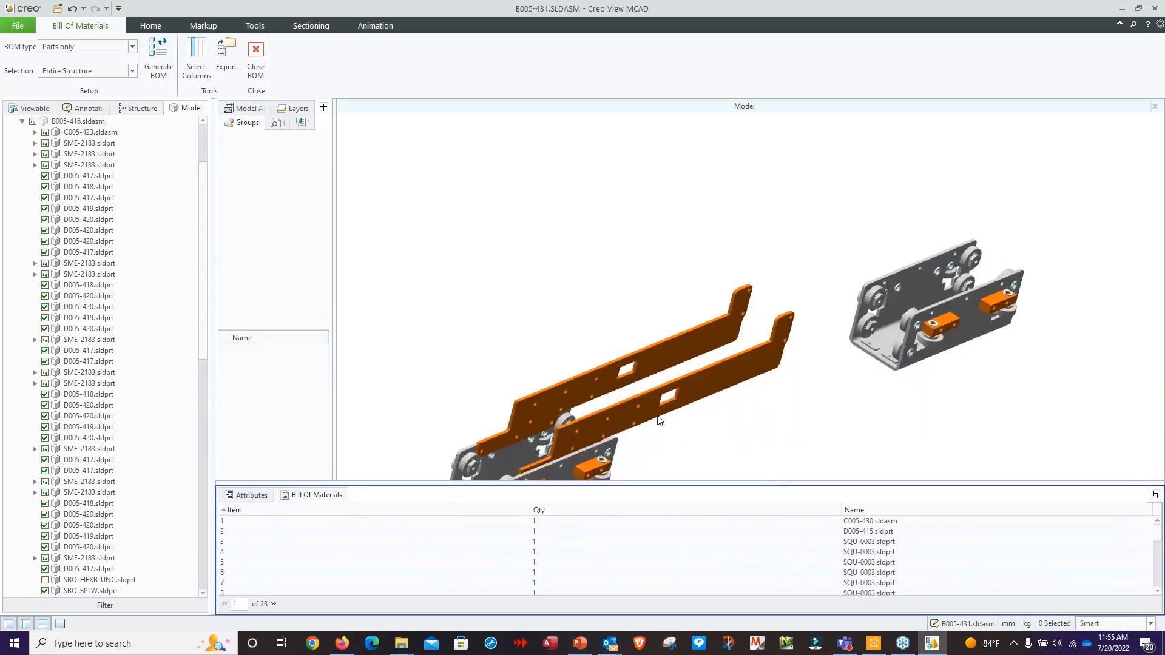
Step: Close the bill of materials and hide the attributes and groups panes
click(256, 61)
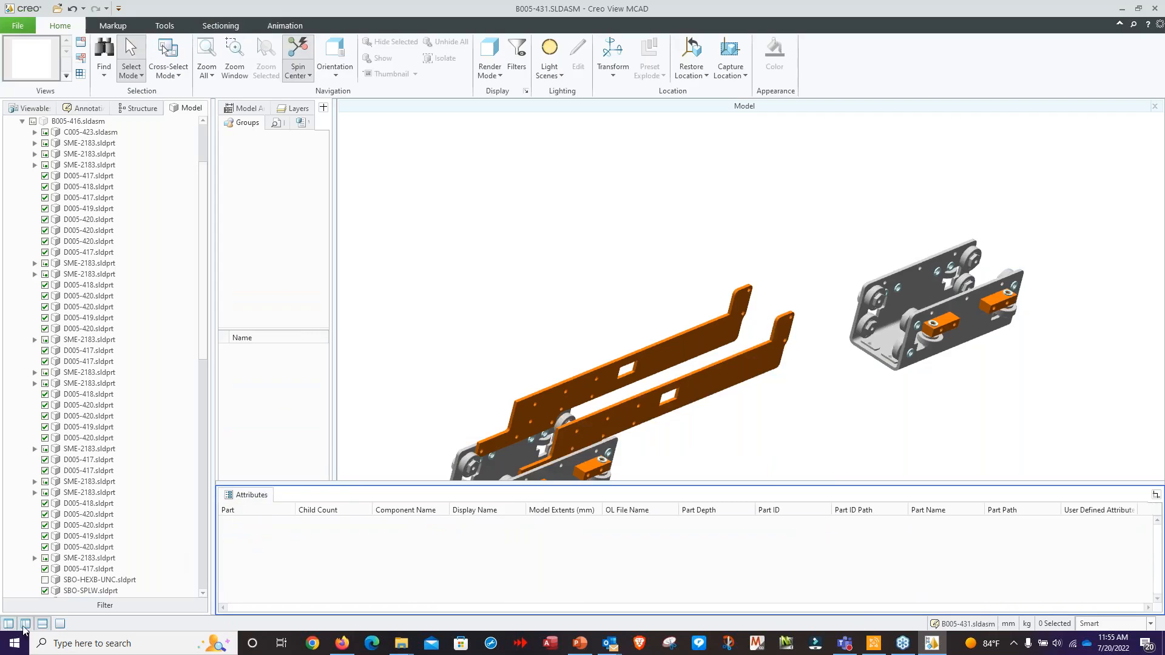
click(43, 625)
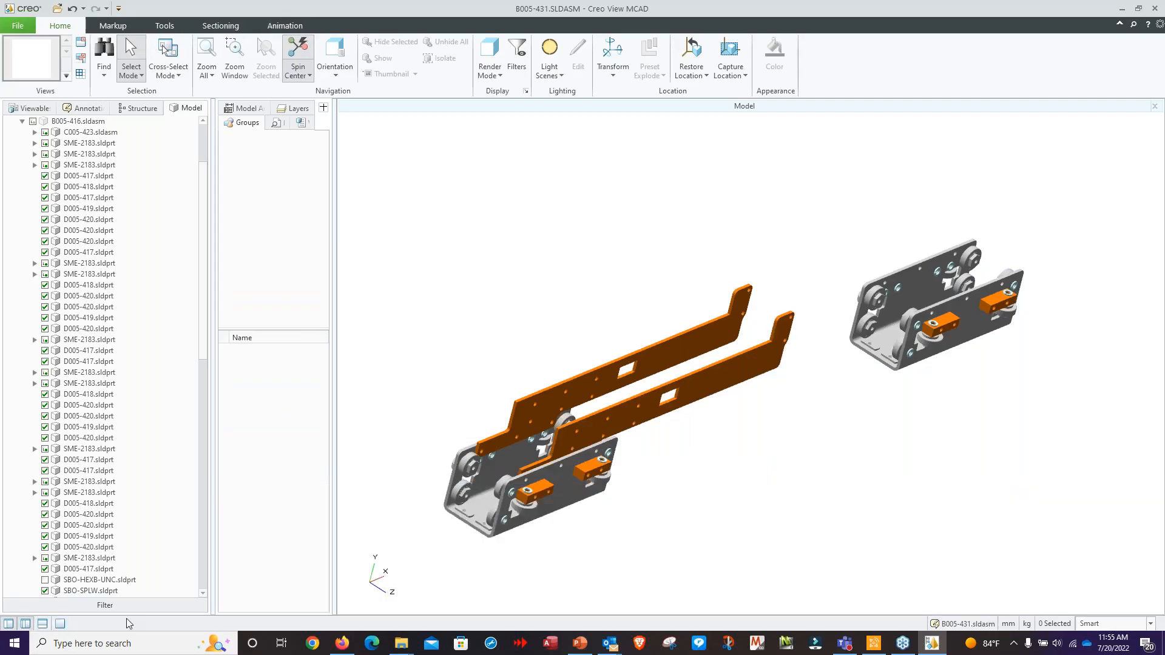
click(25, 625)
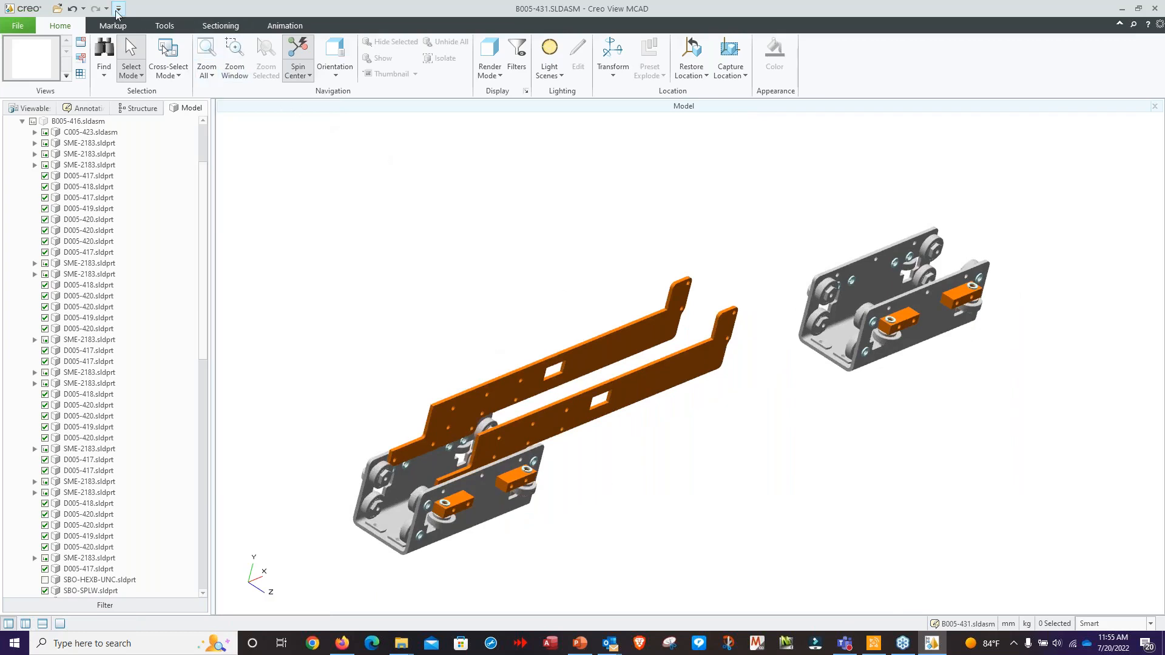
click(156, 26)
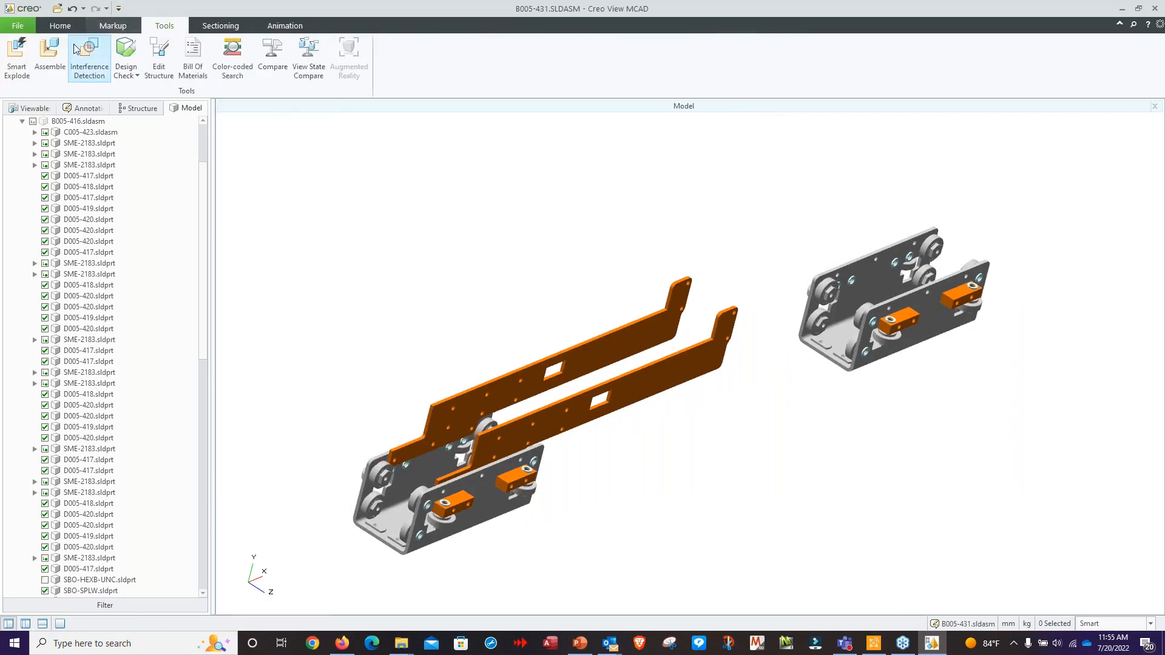
click(18, 71)
click(18, 71)
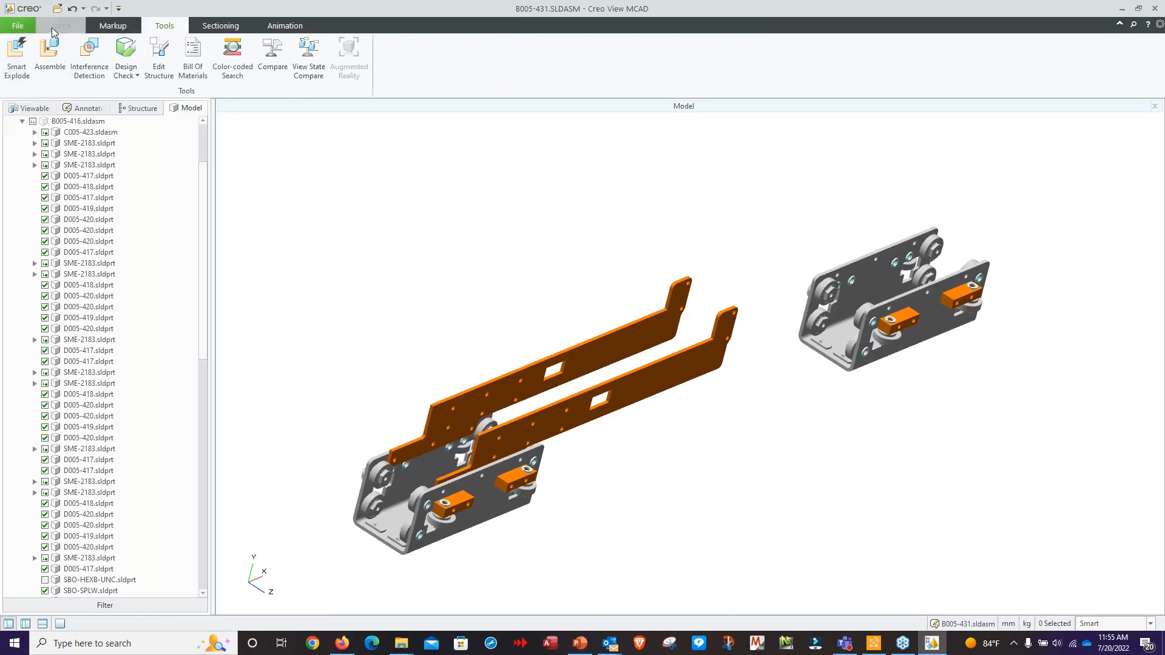
Step: Reopen the recent file engine.asm.3 and show the whole engine assembly
click(59, 27)
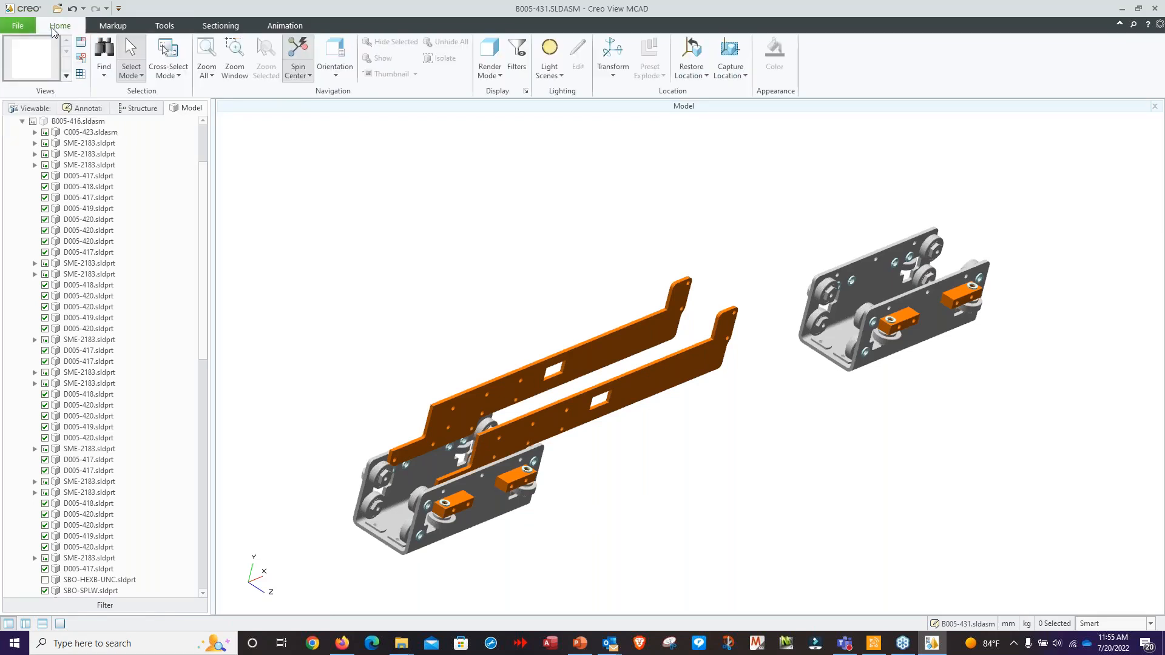
click(18, 25)
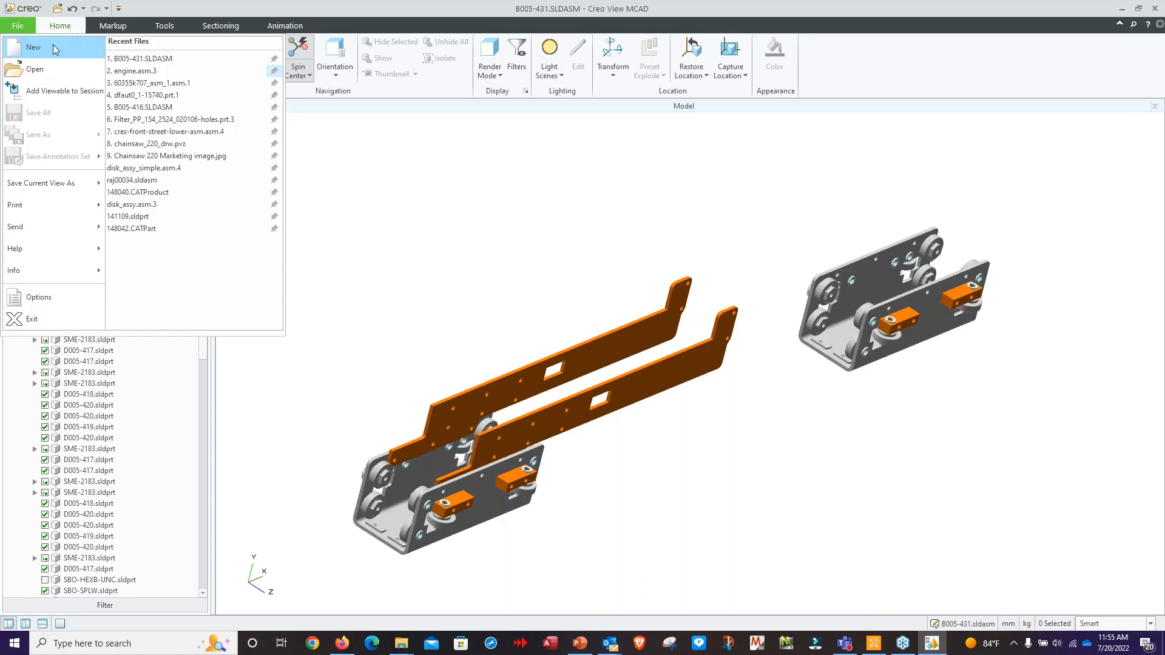
click(136, 71)
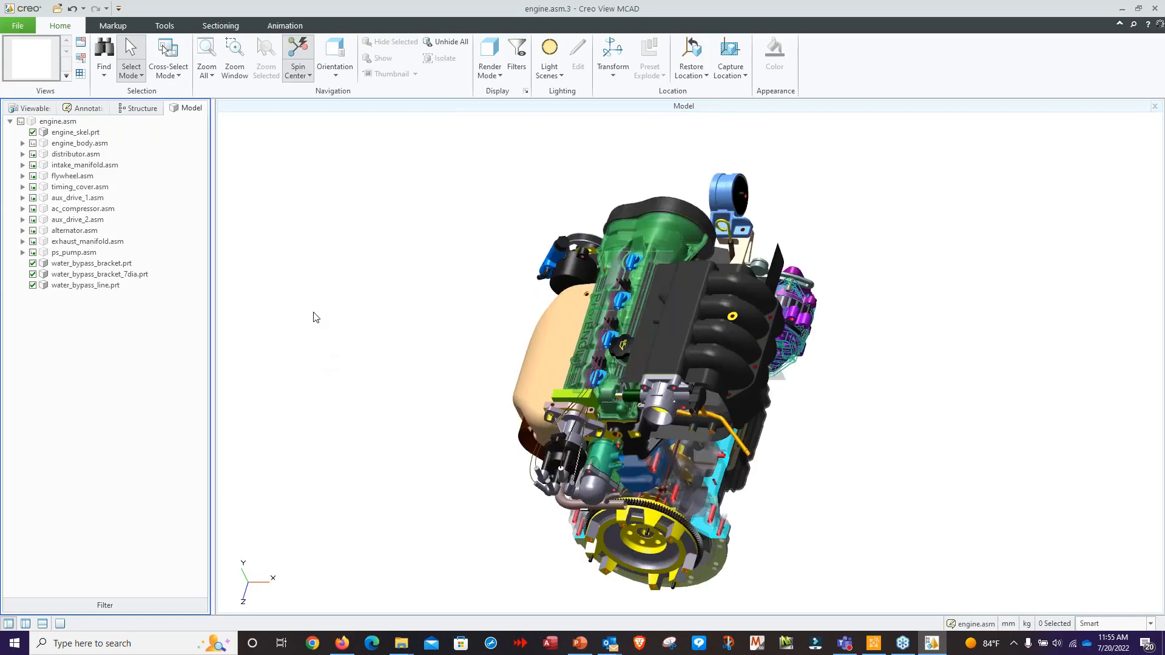
Step: Set up interference detection query check01 with the Approximate calculation mode, detecting Interference only
click(165, 26)
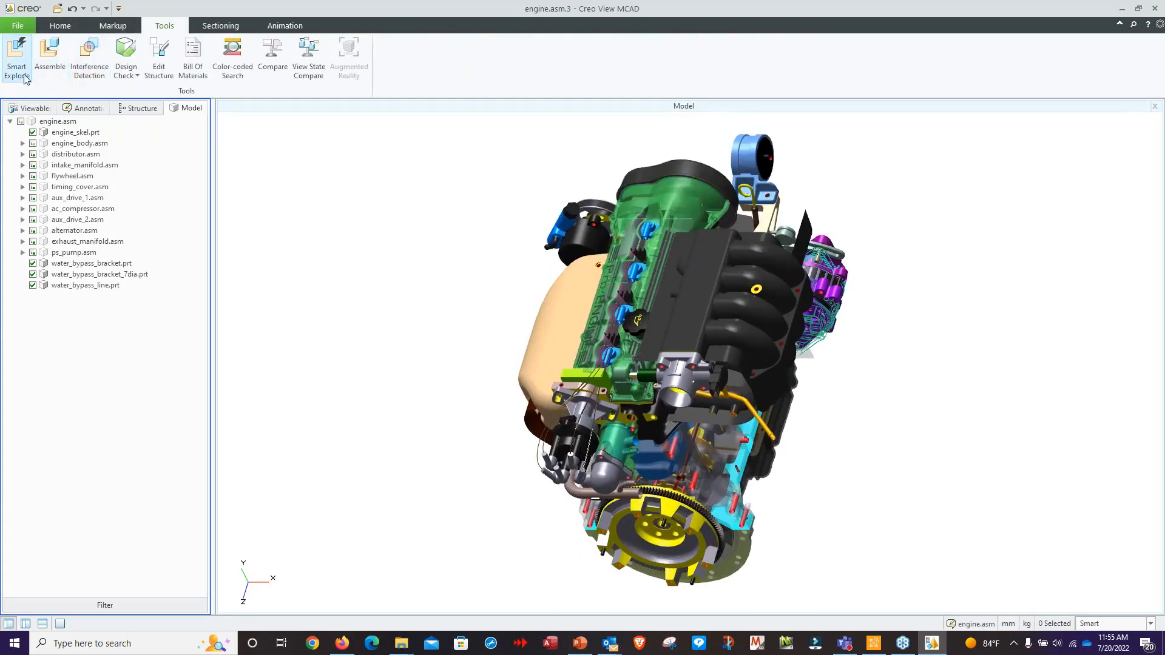
click(94, 73)
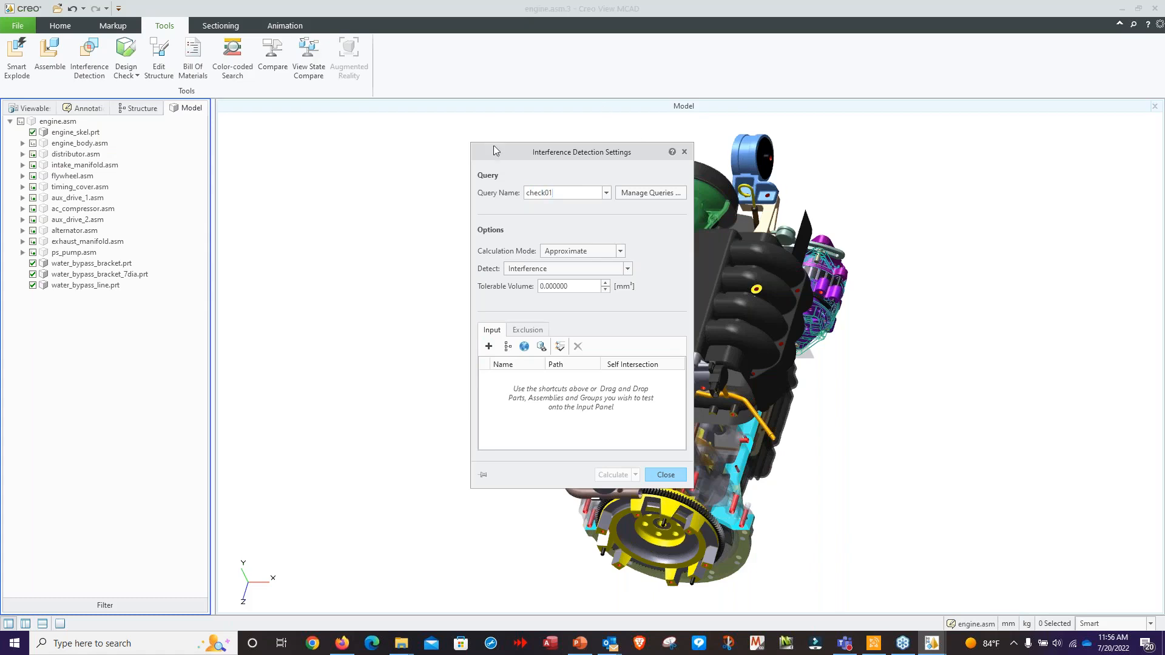
click(619, 252)
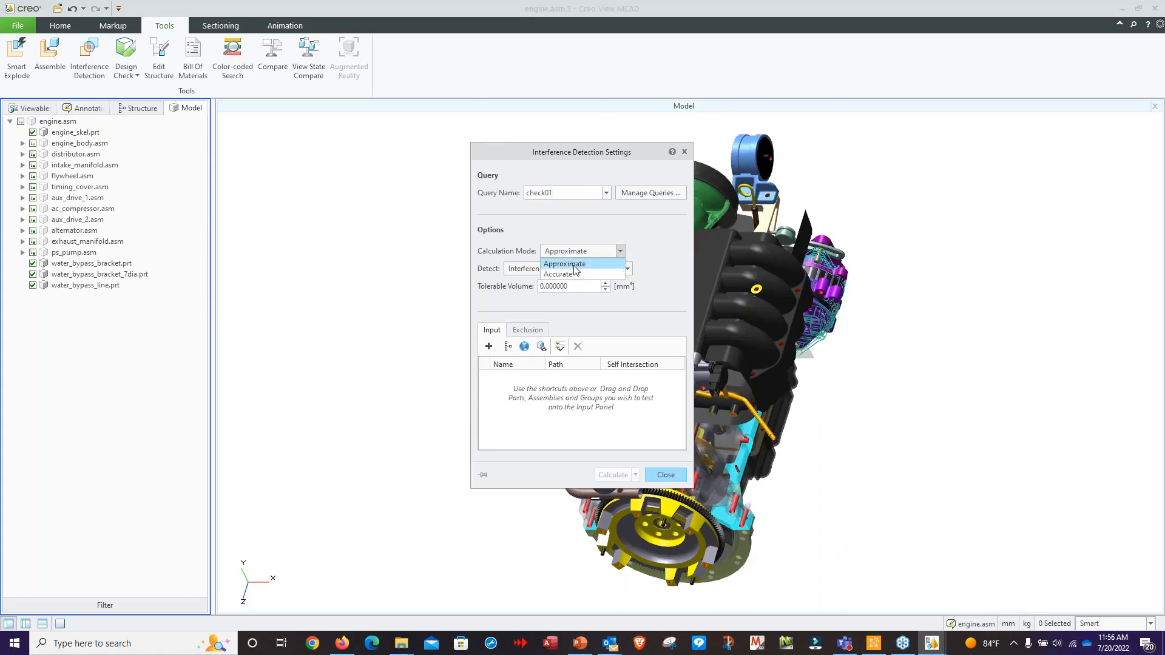
click(607, 262)
click(628, 269)
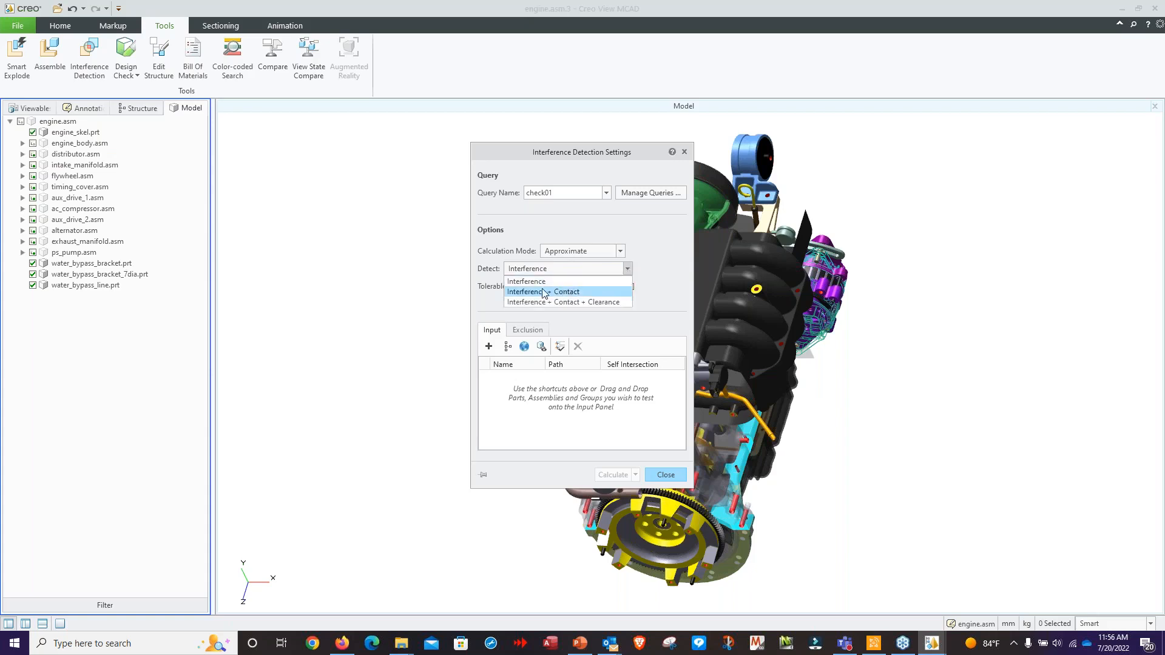
click(545, 282)
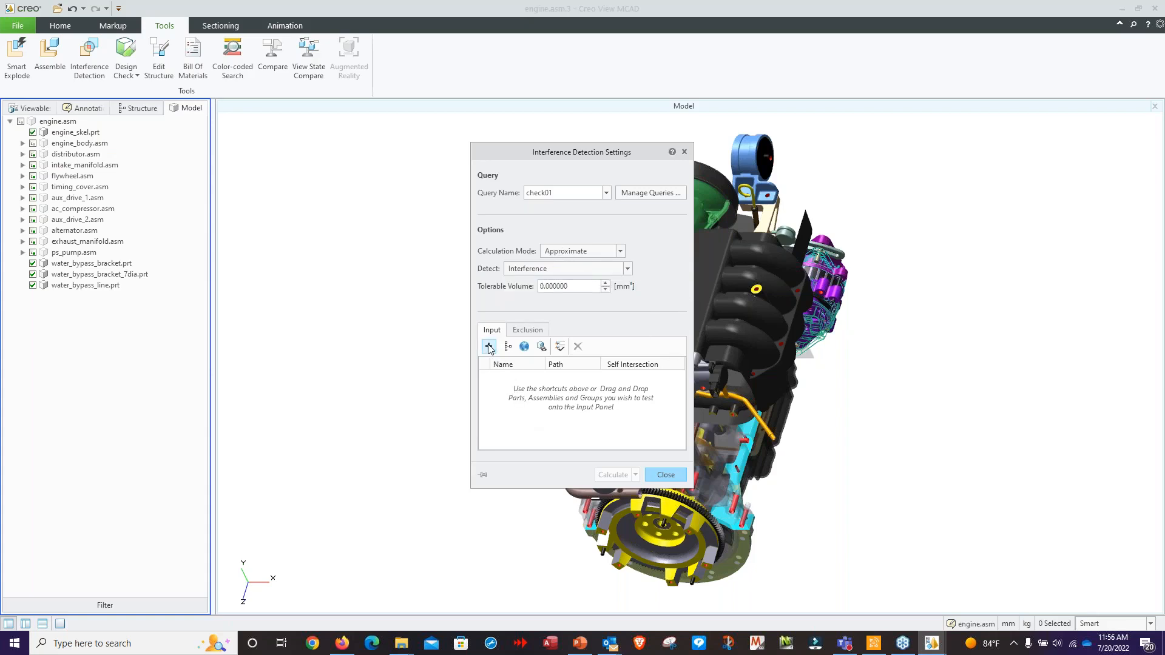
Step: Add the whole engine.asm assembly as the input of the interference check and calculate it
click(52, 122)
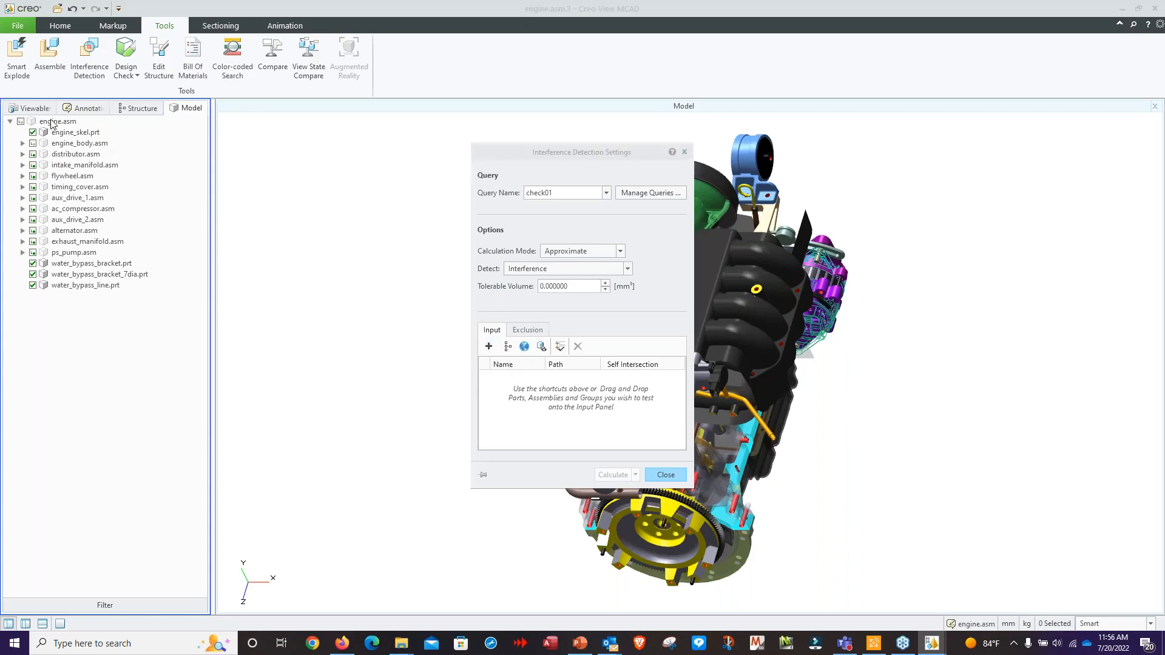
click(488, 347)
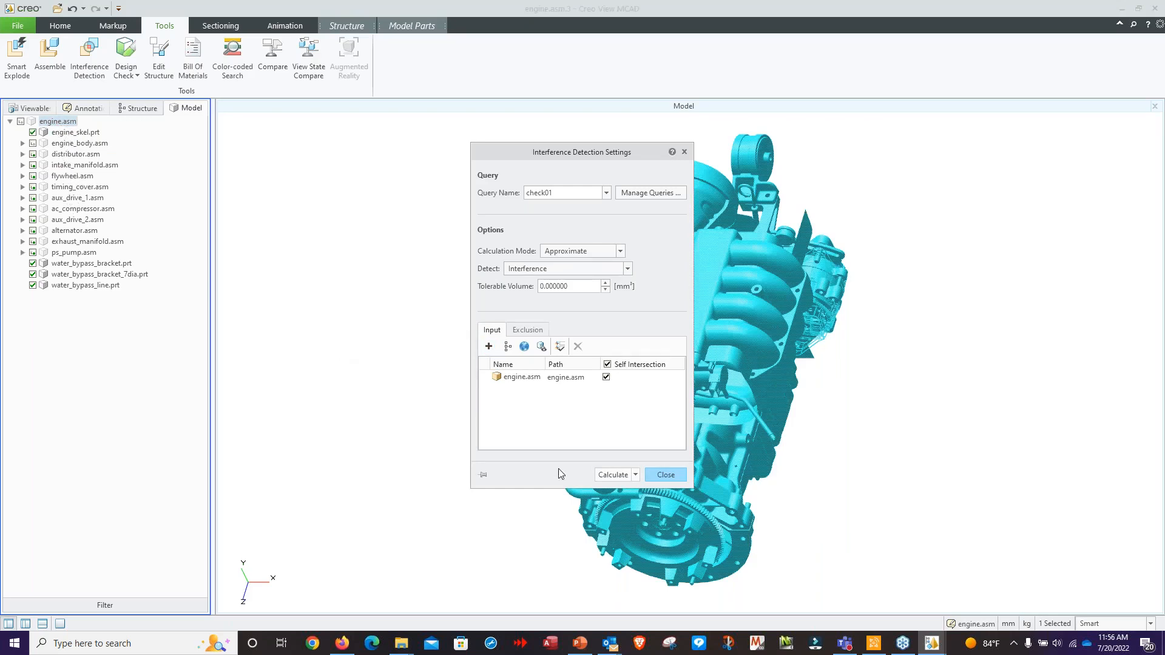
click(610, 474)
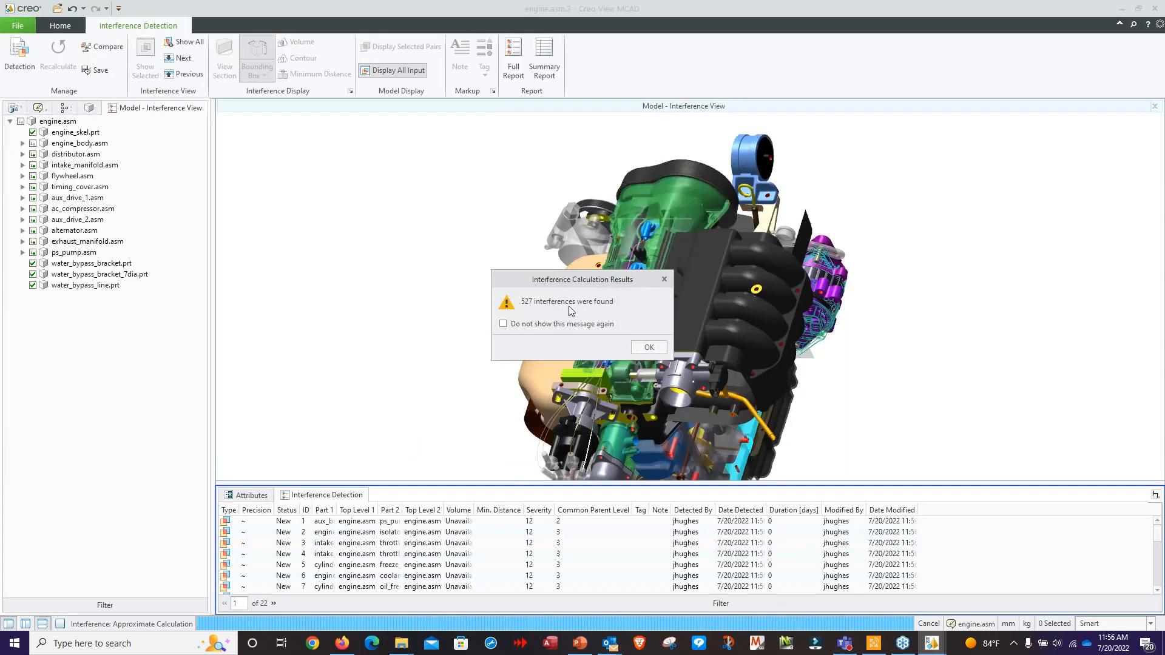
Step: Dismiss the calculation results message and shrink the interference results pane to enlarge the engine view
click(648, 347)
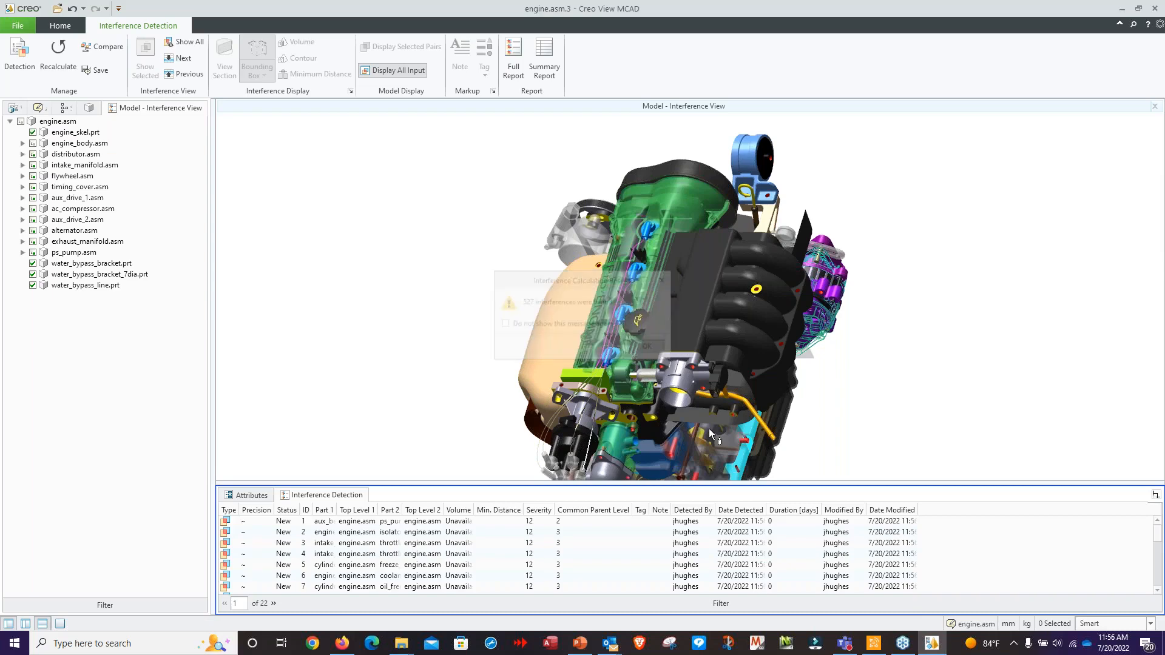
mouse_move(837, 499)
mouse_down()
mouse_move(837, 351)
mouse_move(838, 508)
mouse_up()
middle_drag(843, 479, 831, 446)
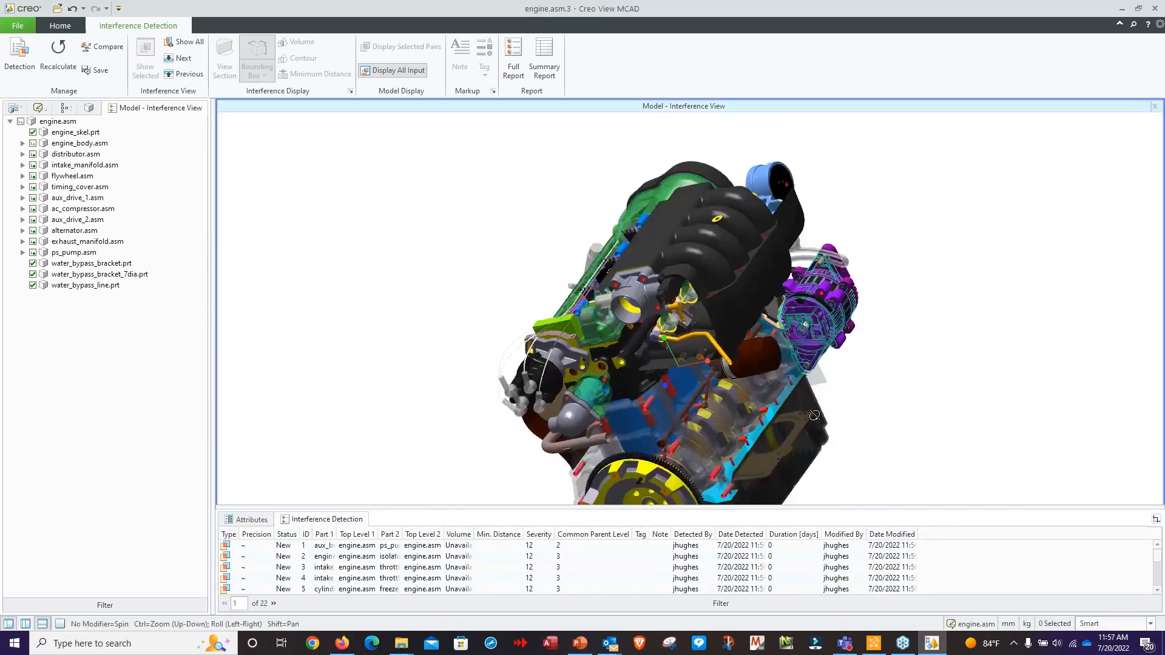
click(768, 346)
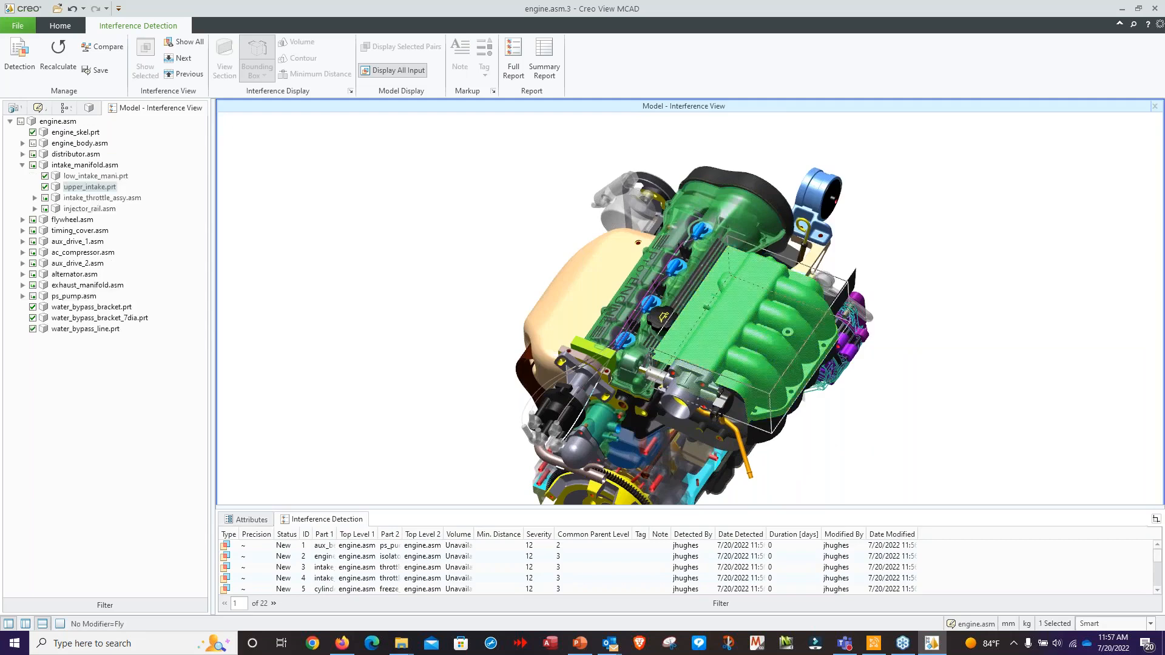
right_click(768, 346)
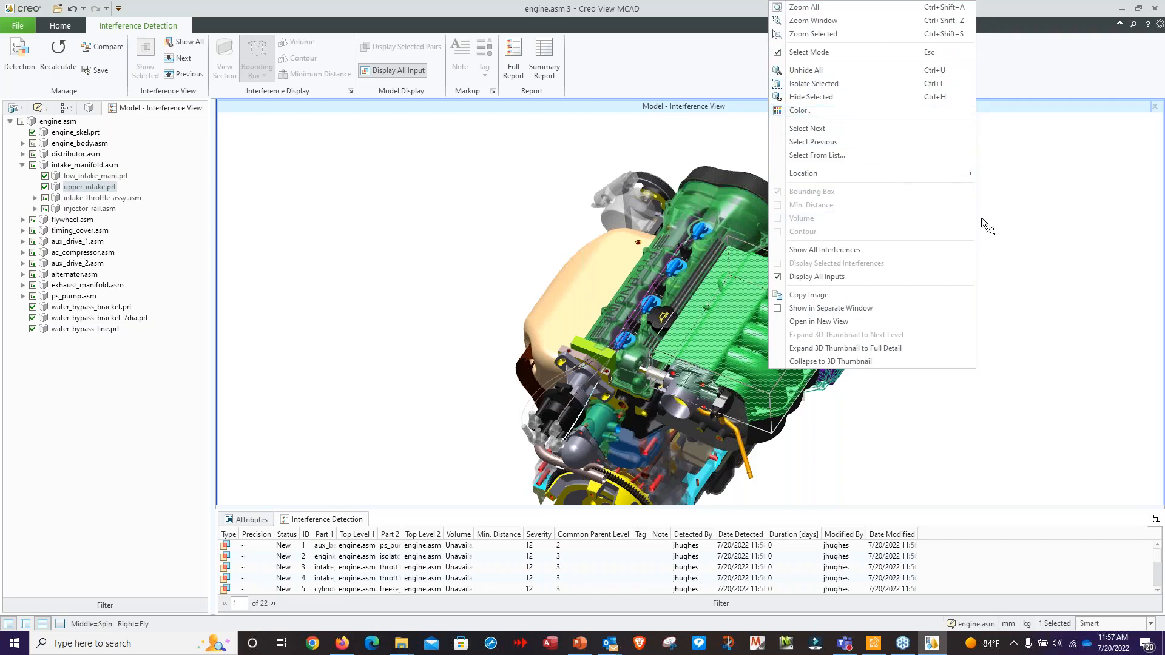
click(1030, 193)
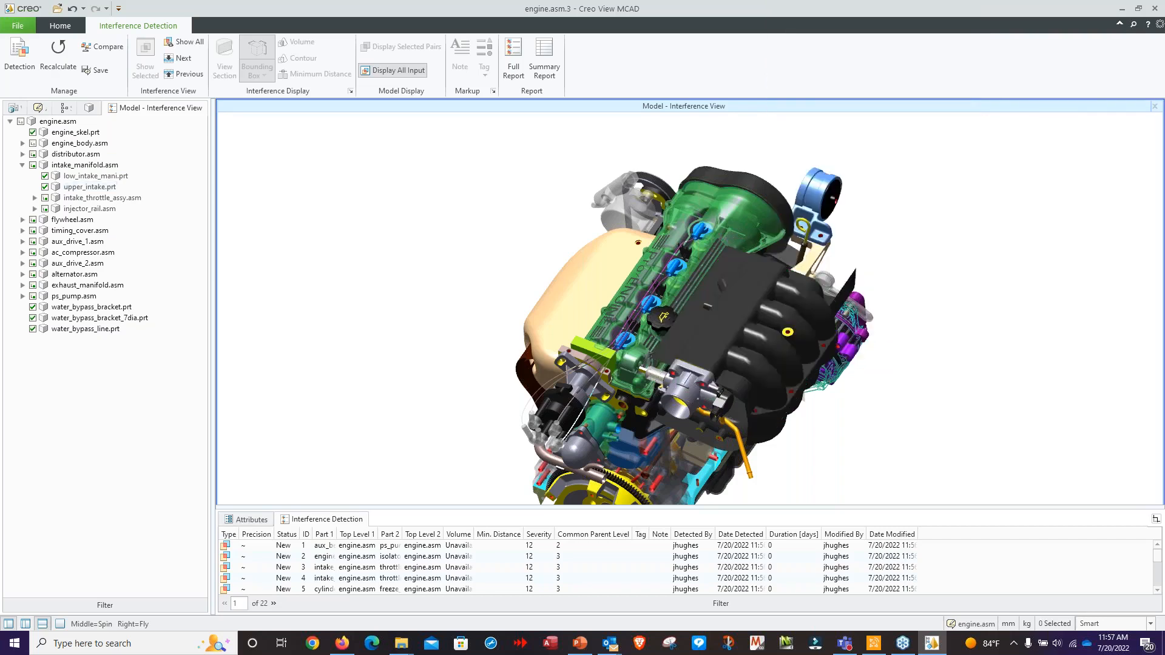
click(741, 309)
right_click(913, 246)
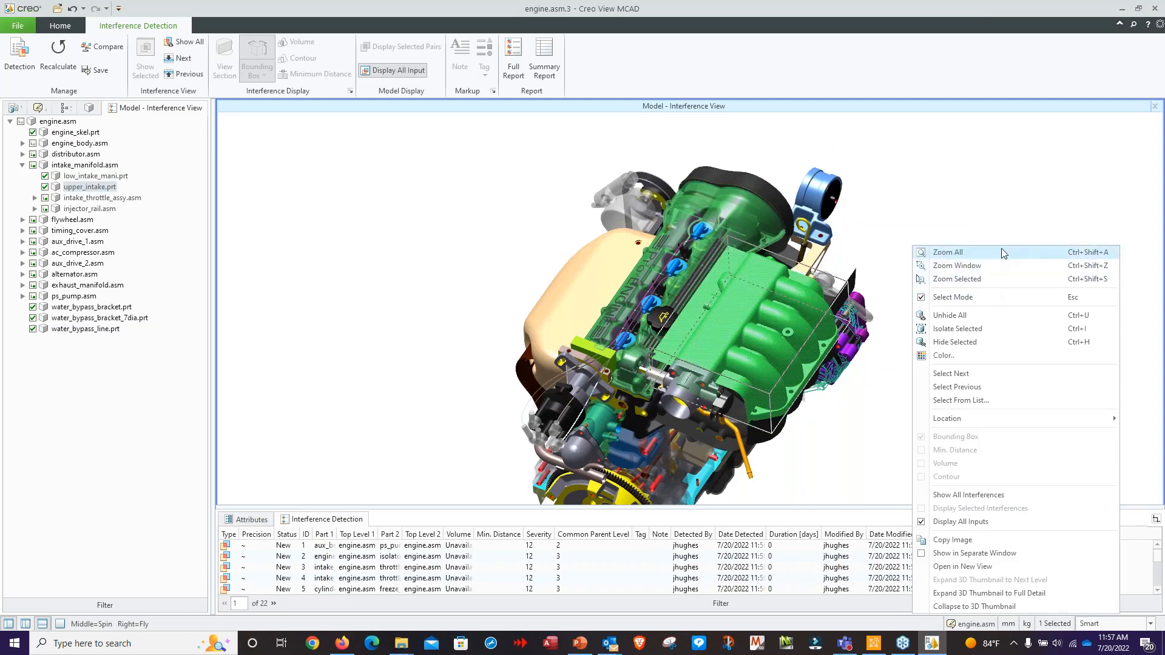
click(942, 358)
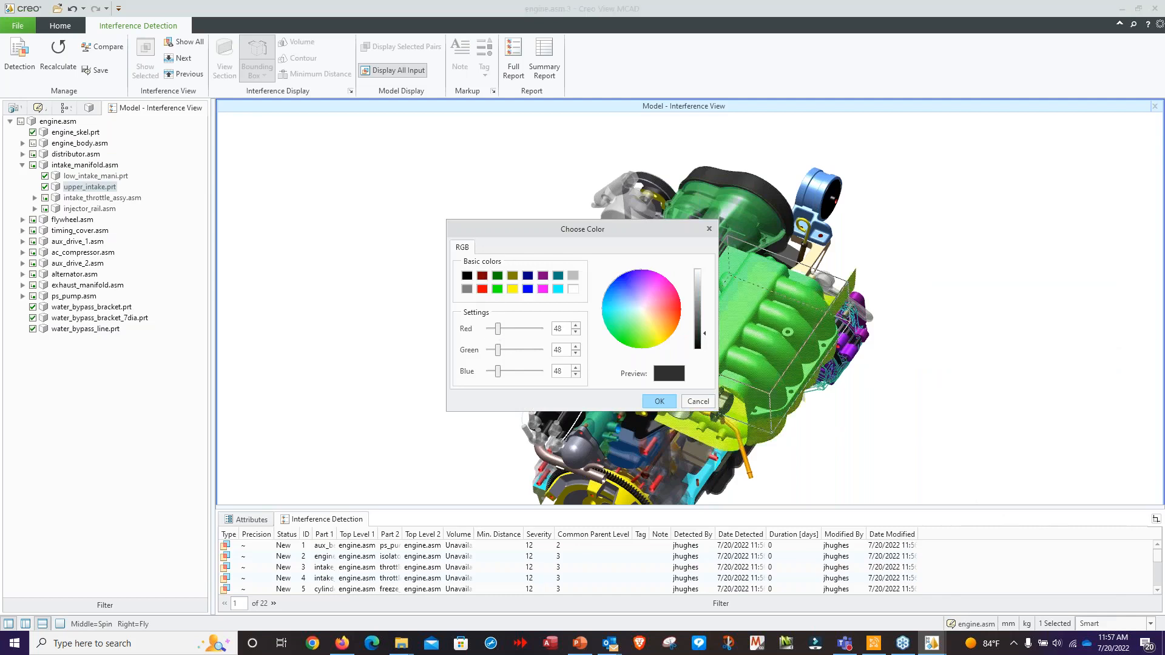
key(Tab)
key(Return)
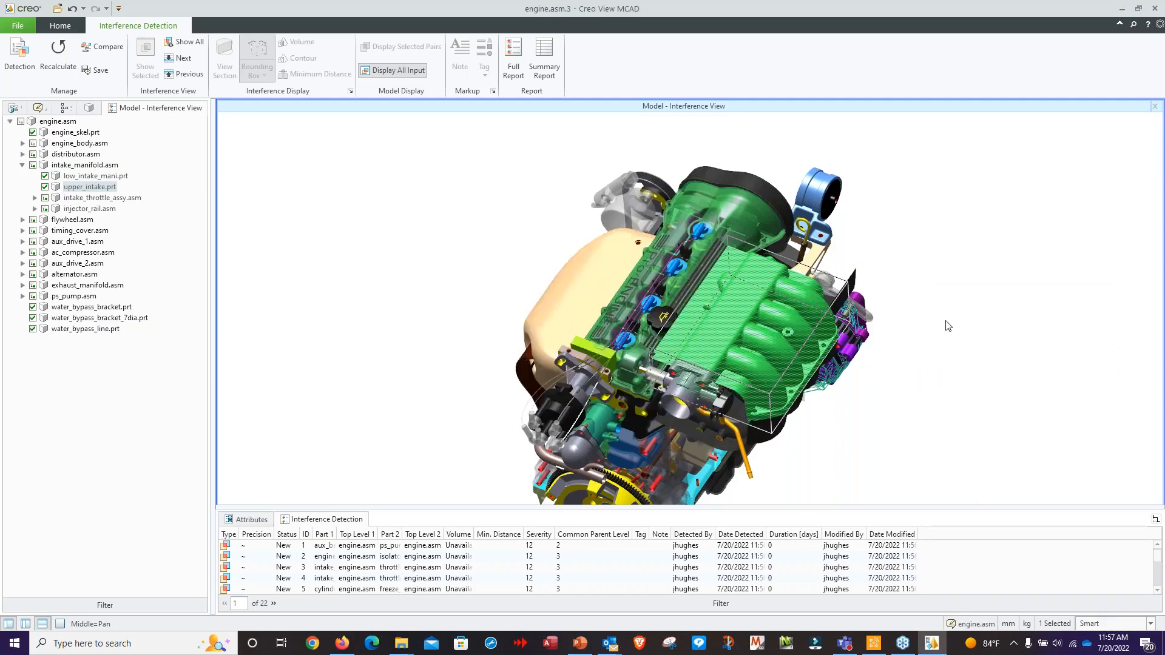
middle_drag(944, 325, 758, 255)
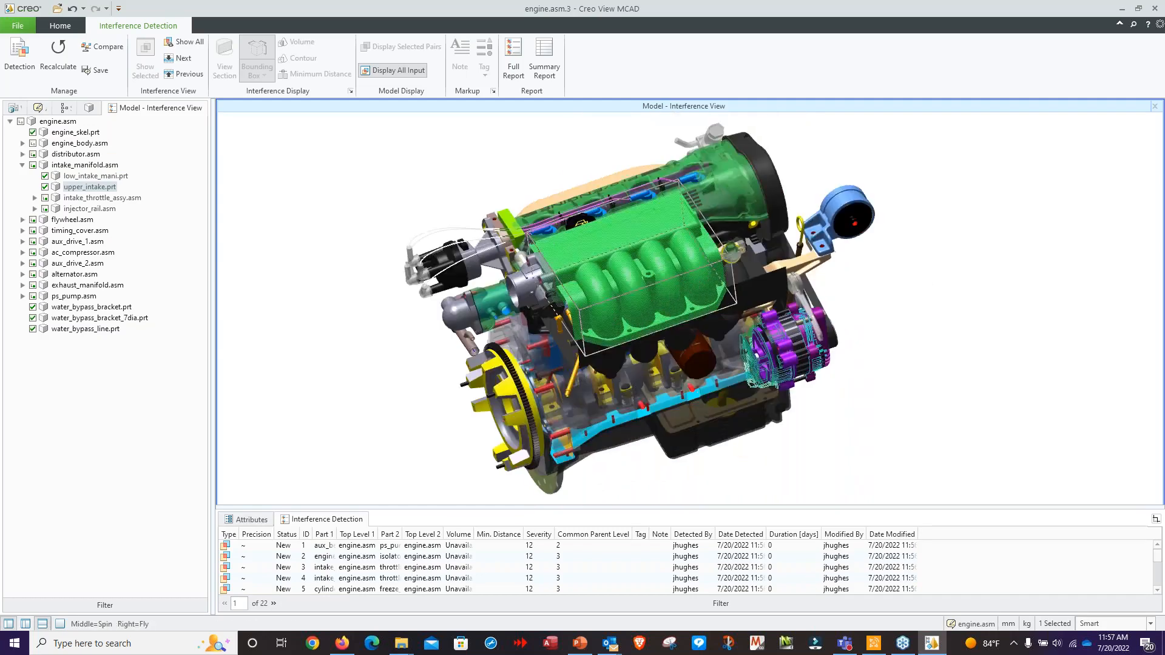
Step: Clear the part selection and set the active view's render mode to Shaded with Edges in the model options
click(60, 25)
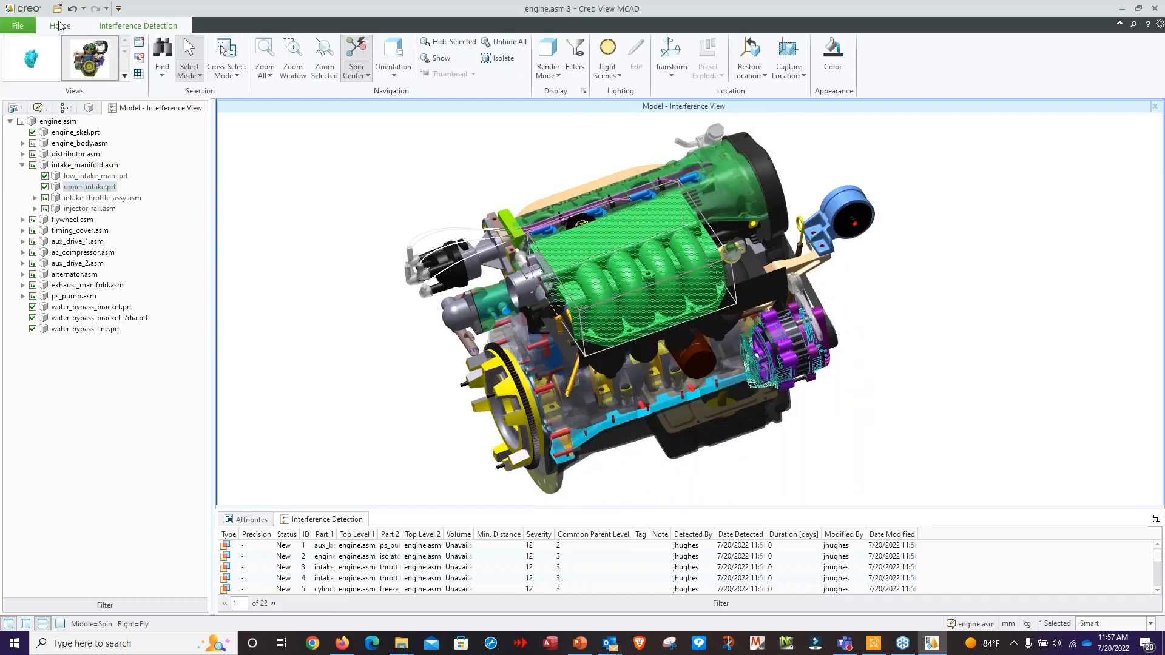
click(304, 199)
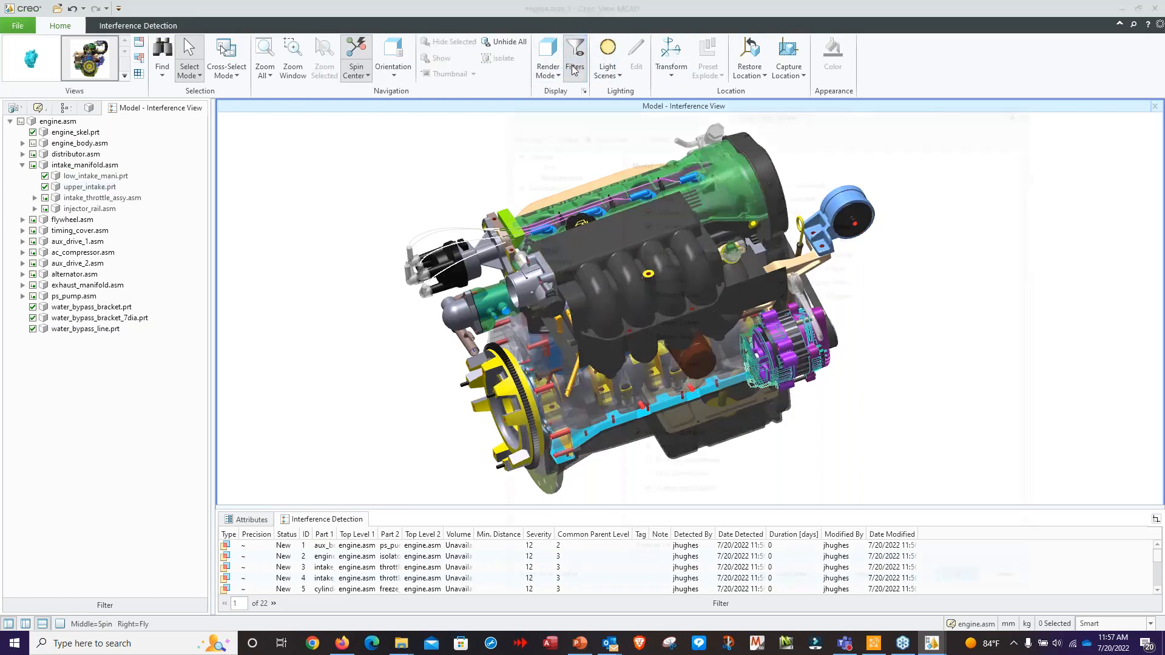
click(573, 68)
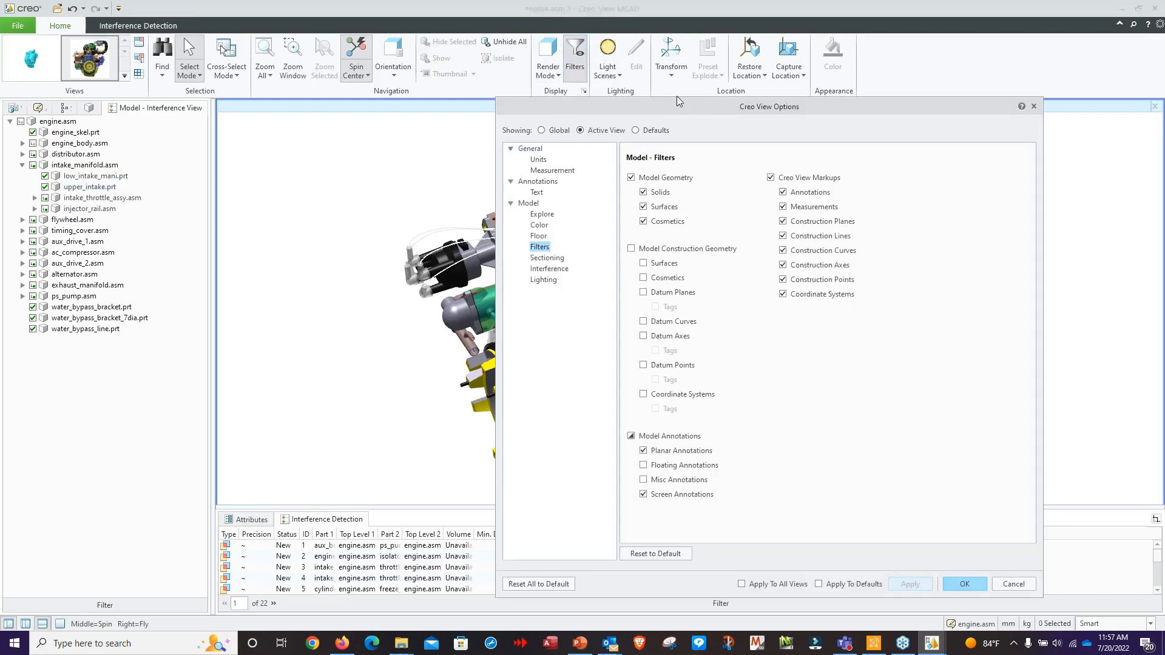
click(537, 228)
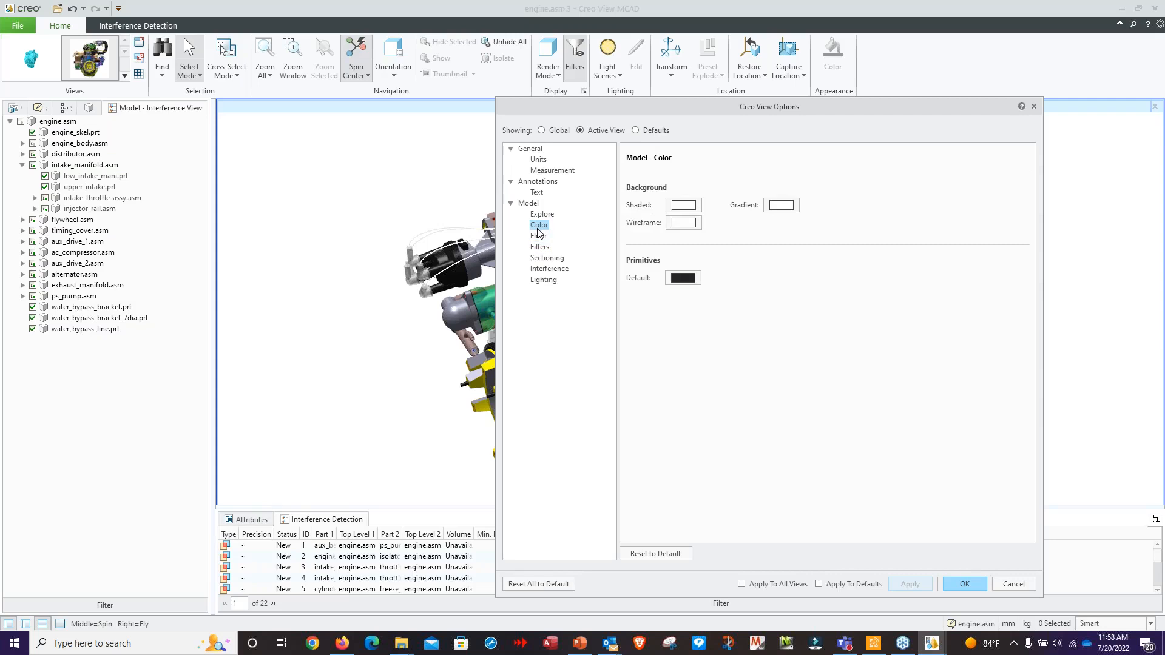
click(531, 204)
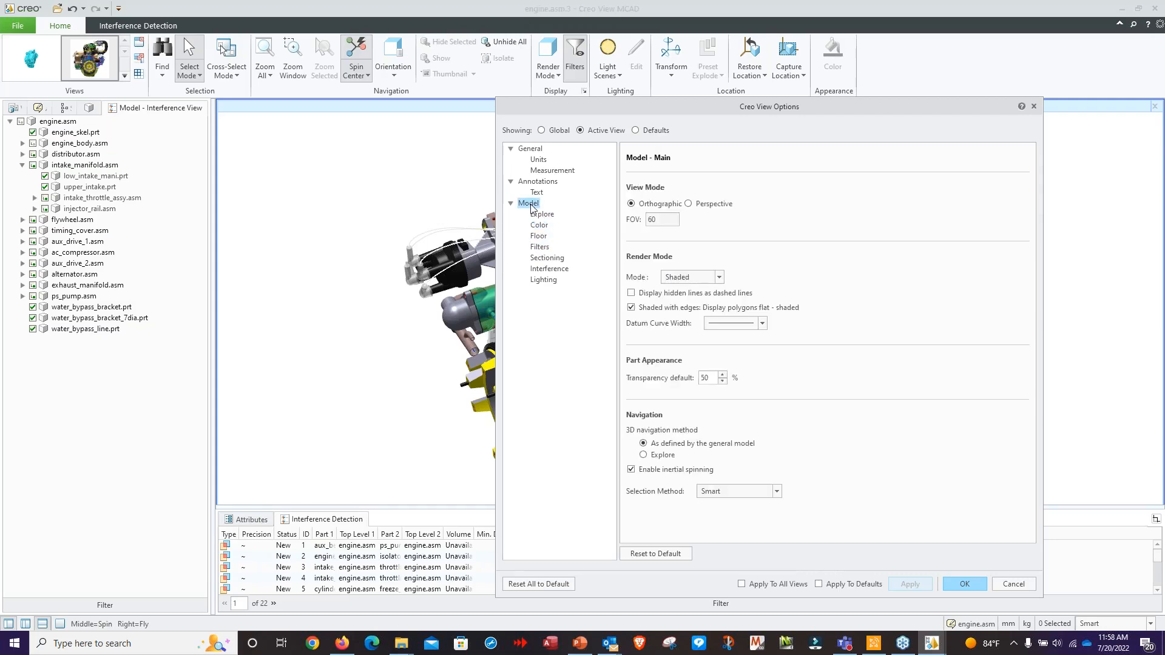
click(719, 276)
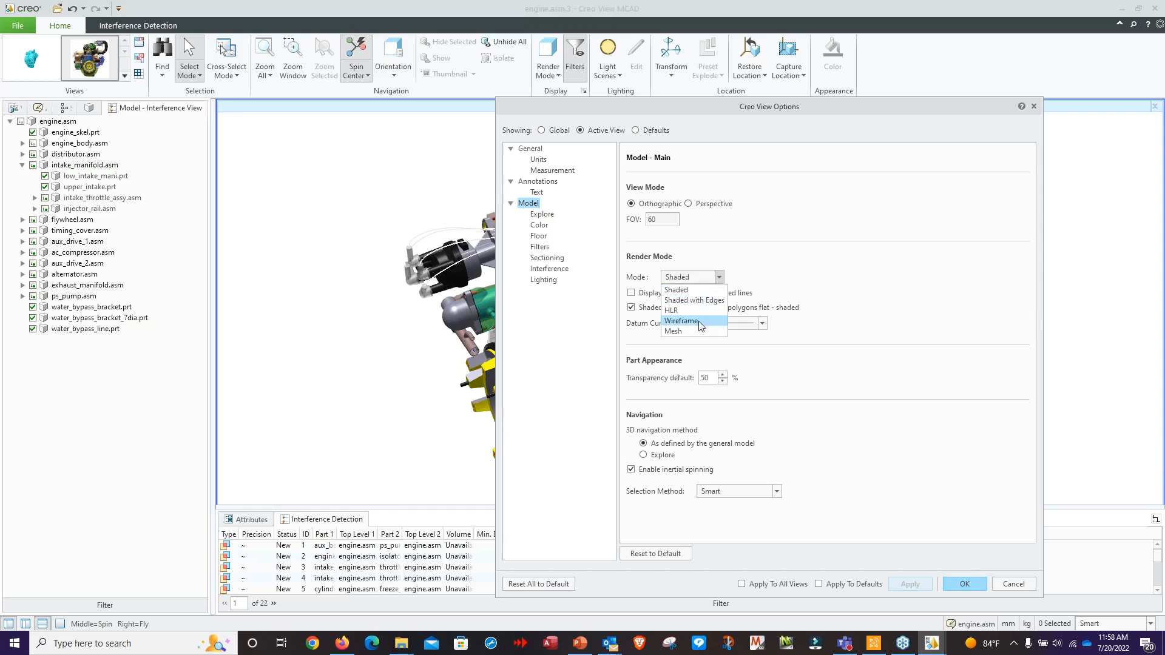
click(691, 300)
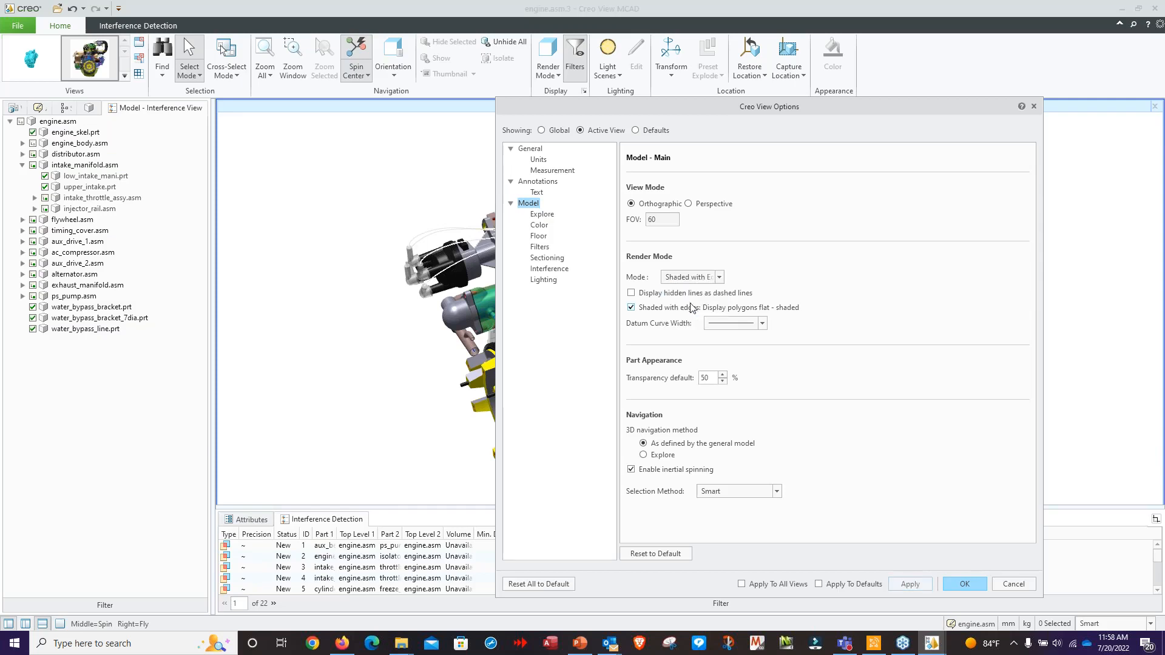
click(910, 586)
click(910, 585)
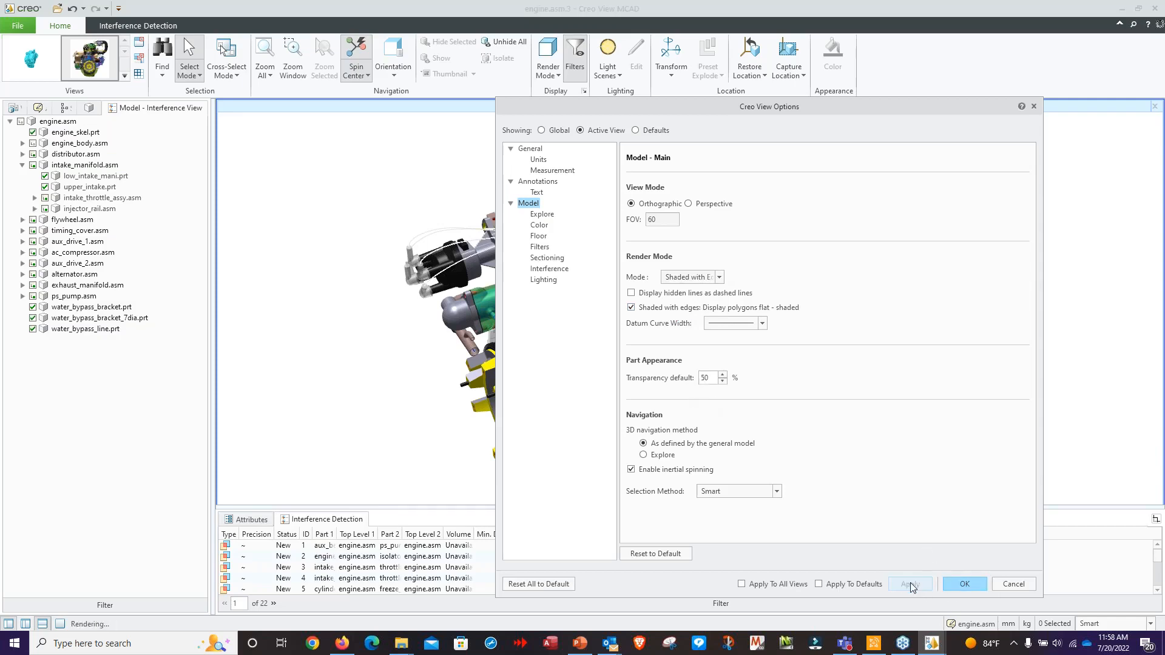
click(963, 585)
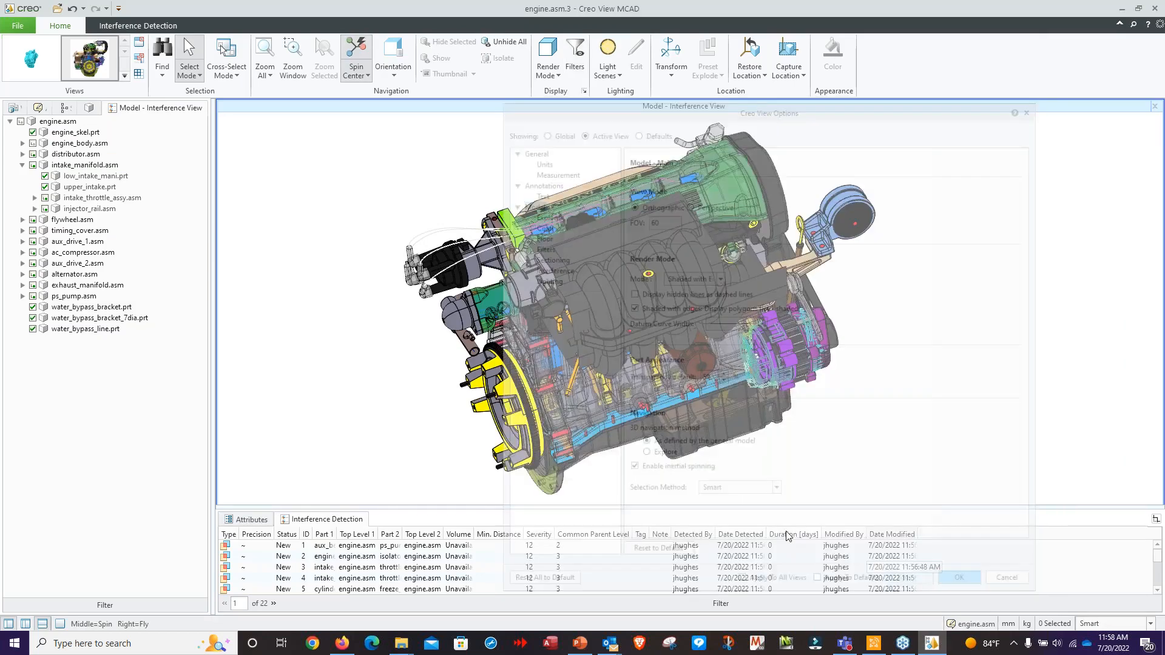
middle_drag(911, 407, 865, 377)
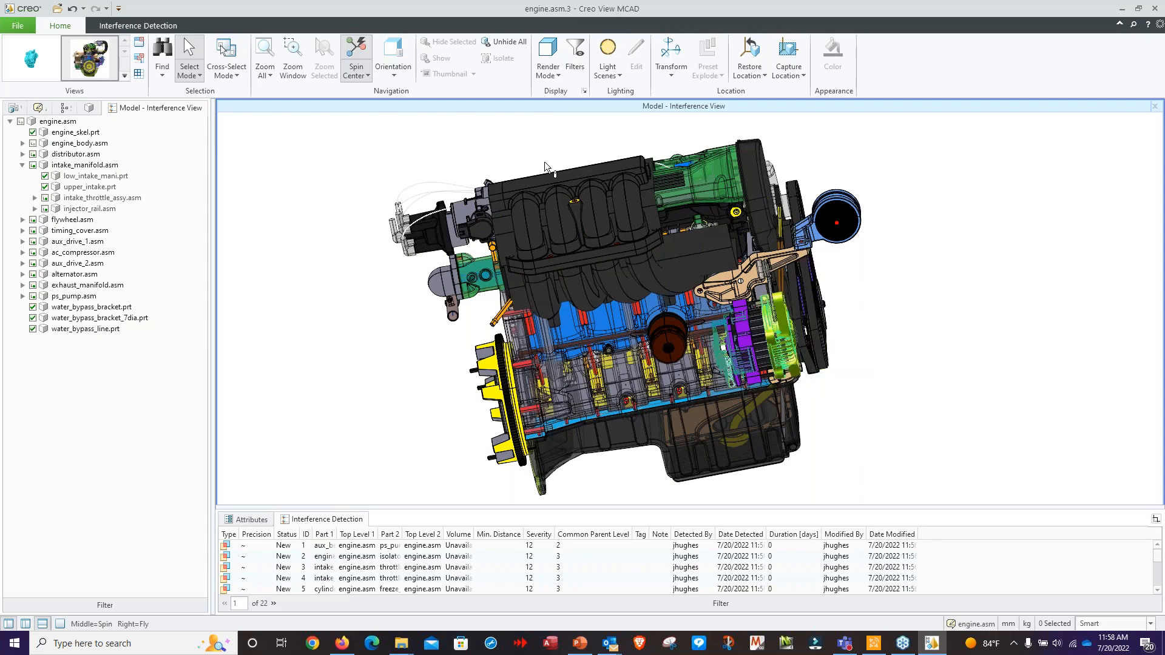
Step: Try to reopen the recent file chainsaw_220_drw.pvz, and open the B005-416.SLDASM assembly instead
click(18, 26)
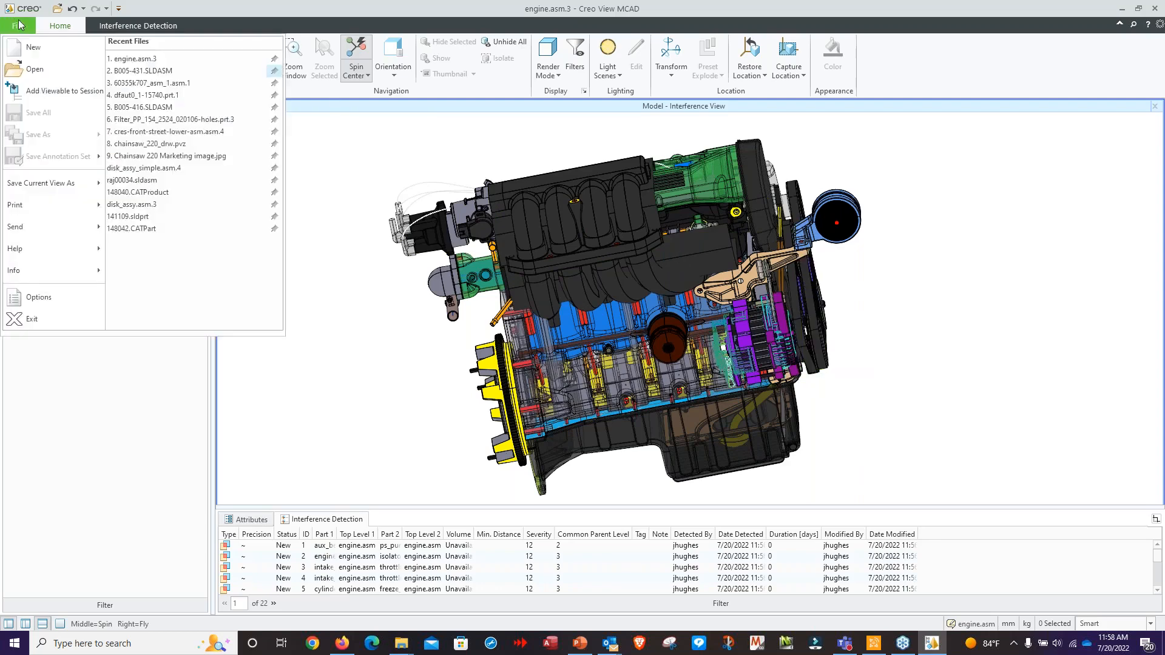
click(156, 145)
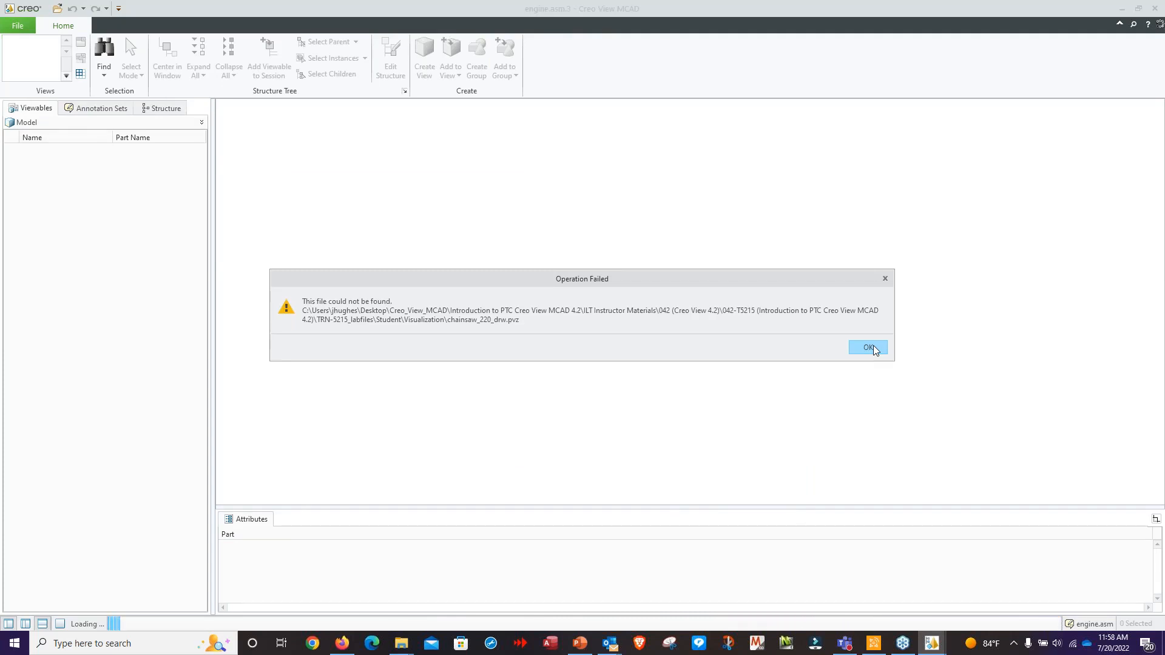
click(869, 347)
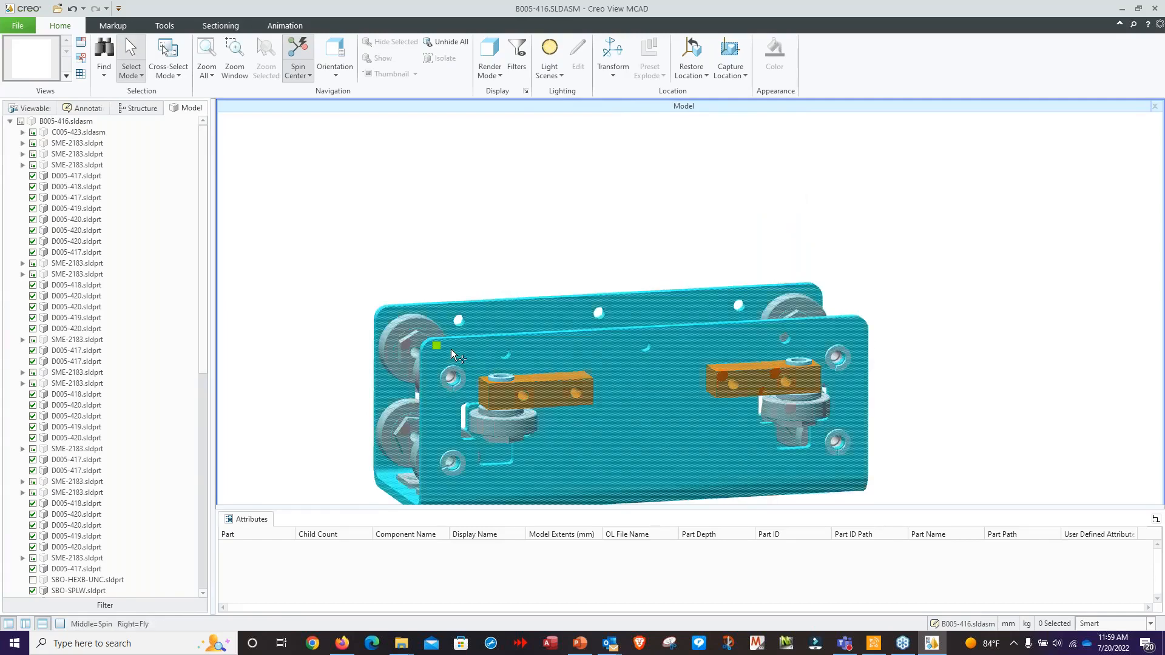
shift+middle_drag(452, 353, 525, 314)
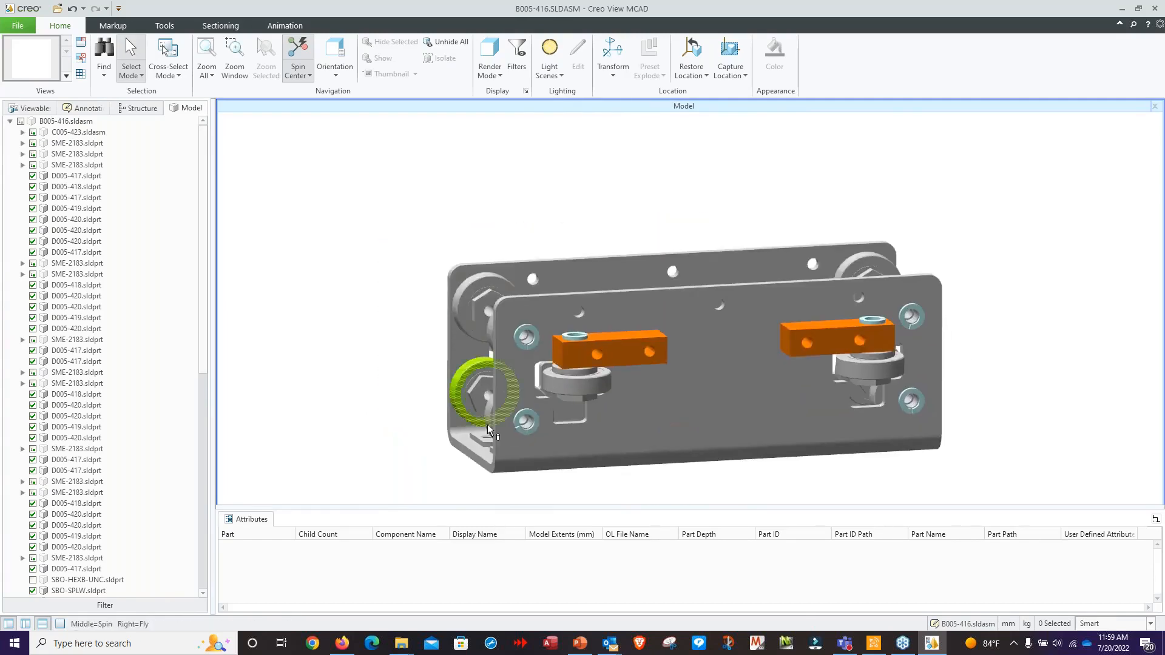
Step: Switch to PowerPoint
click(586, 648)
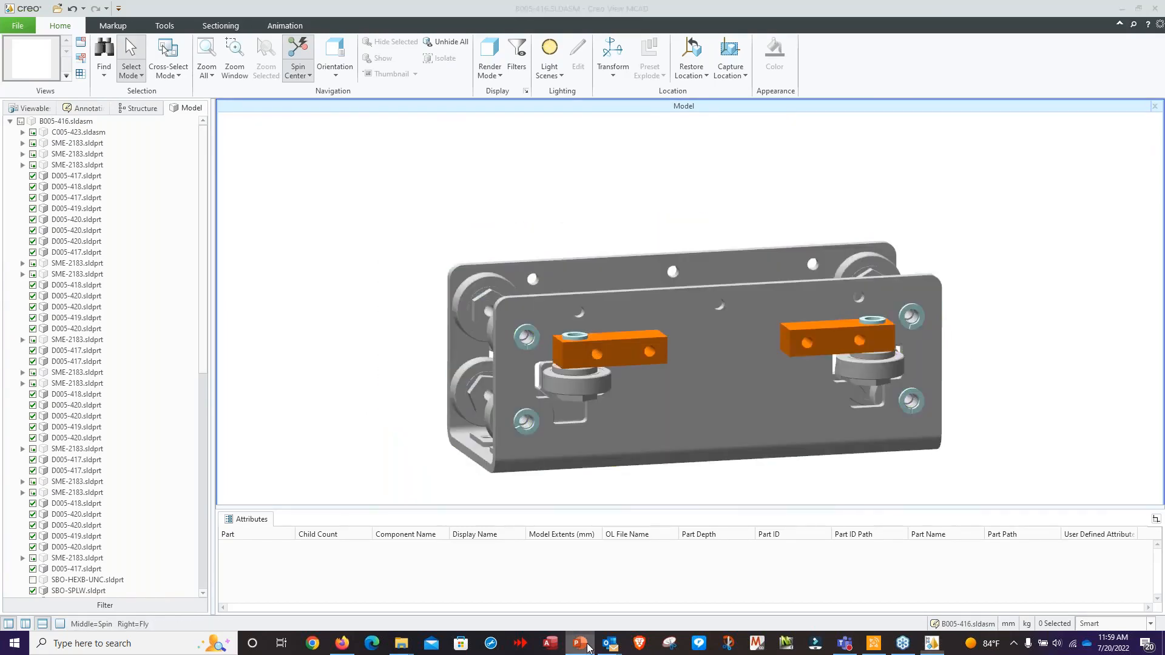
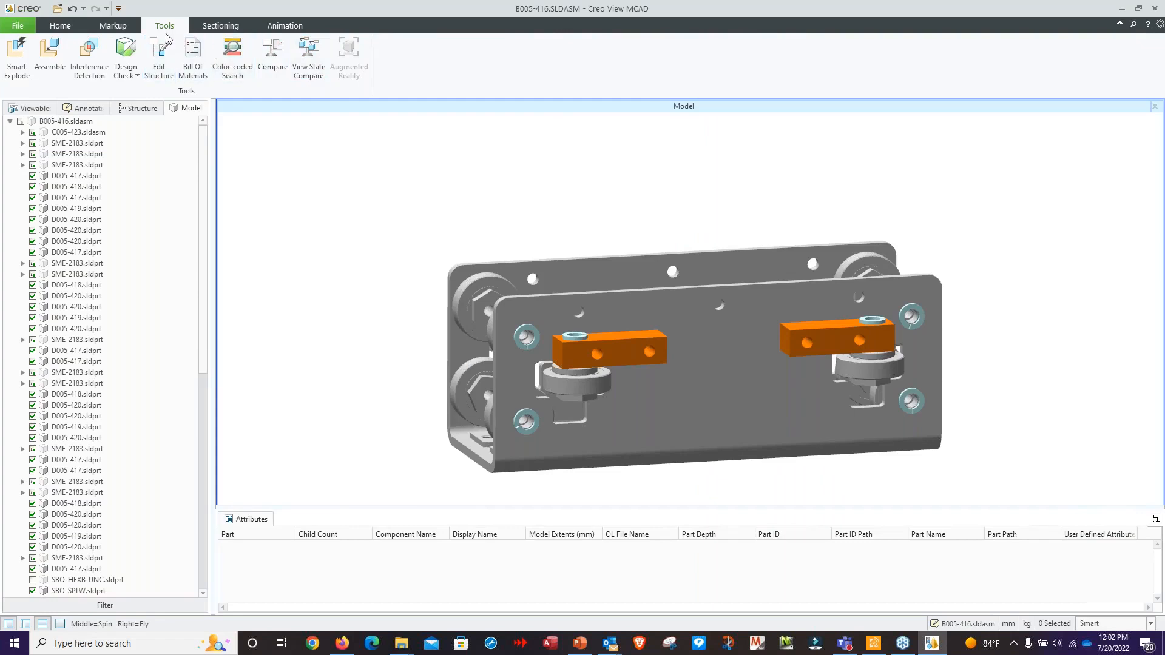
Step: Expand and select the third SME-2183.sldprt of the B005-416 assembly and enlarge the pane listing its attributes
click(22, 165)
click(82, 168)
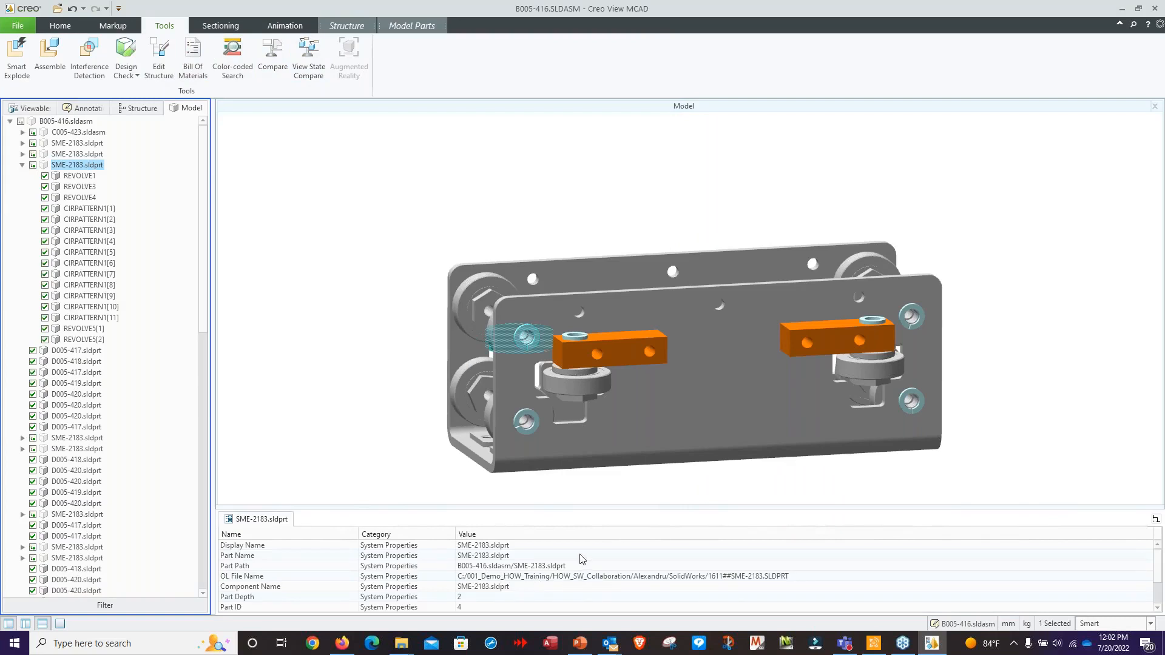
drag(401, 507, 408, 379)
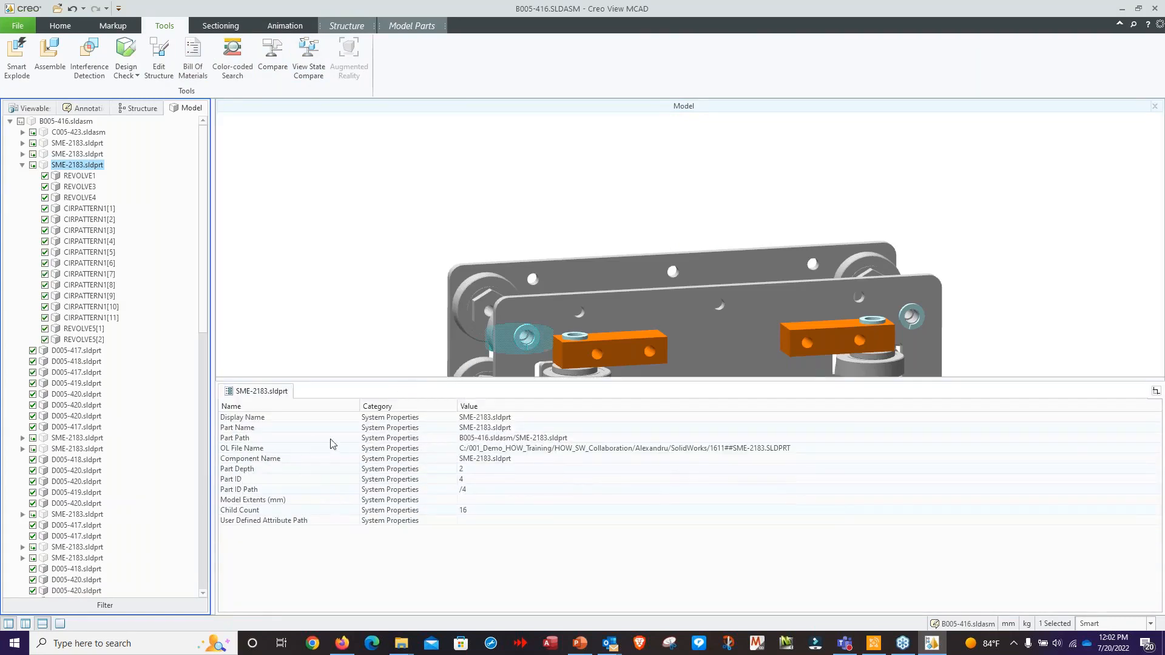
Step: Review the OL File Name and Part ID attributes of SME-2183.sldprt, and shrink the attributes pane to enlarge the model view
click(603, 452)
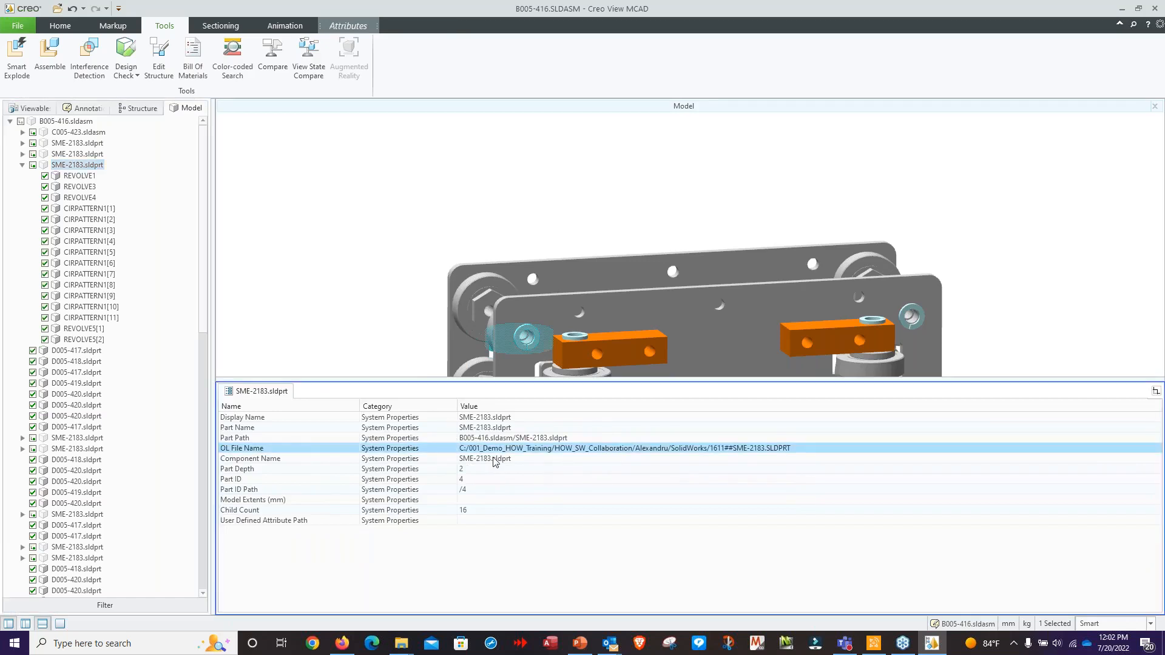
click(527, 483)
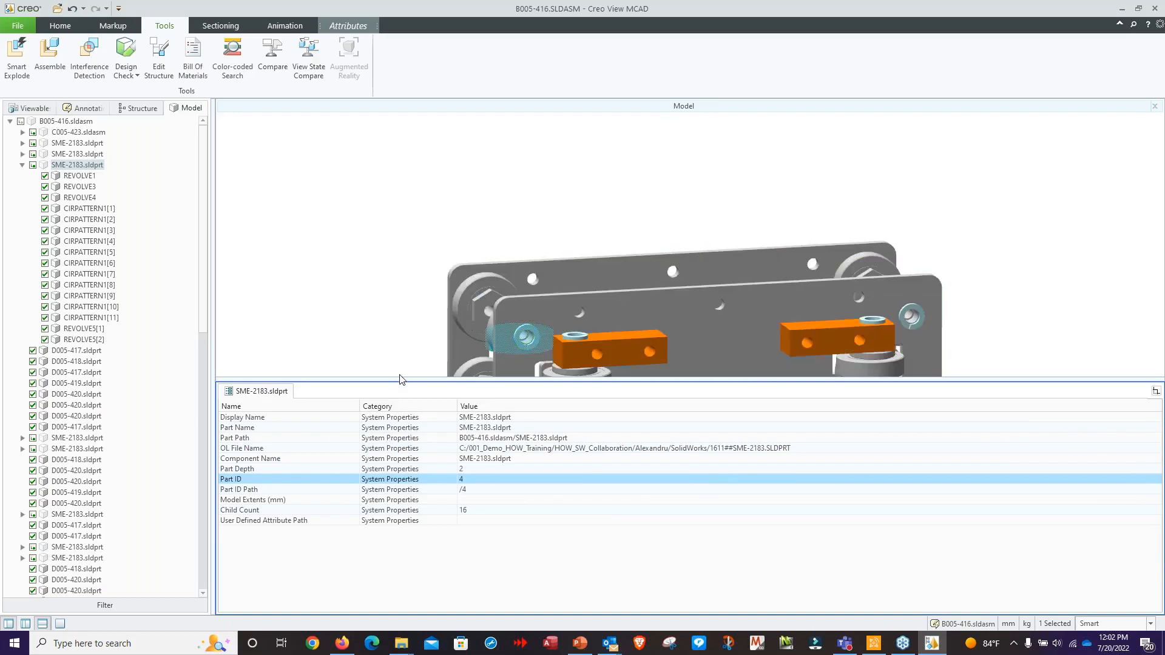
drag(400, 381, 386, 510)
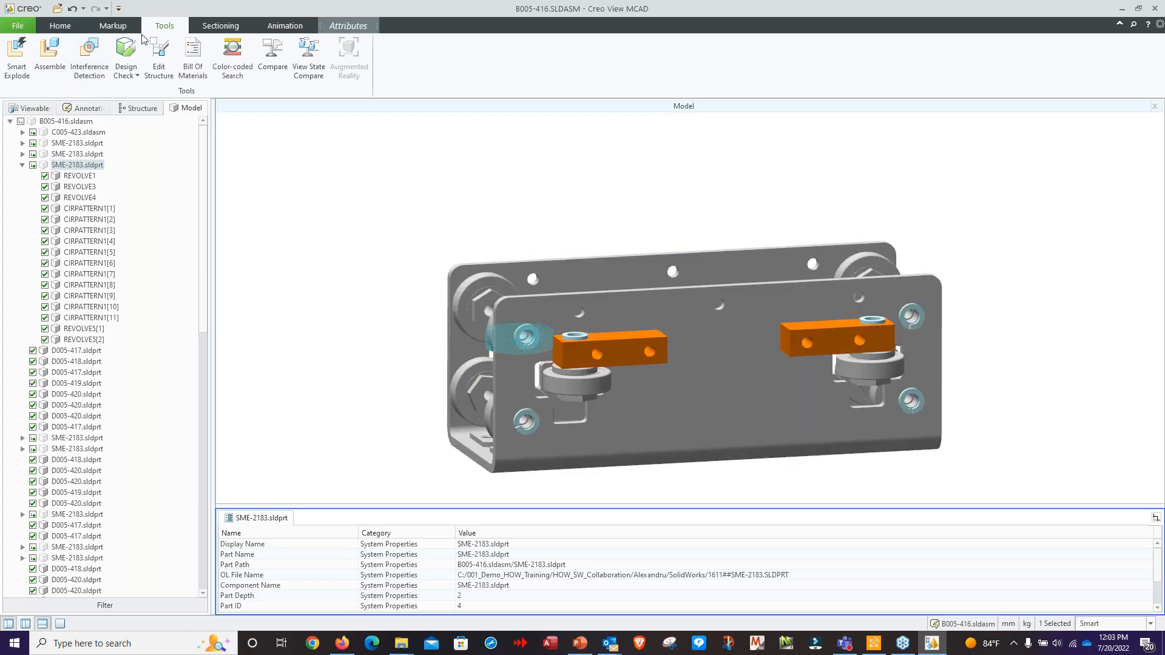
Step: Measure a distance at the end edge of the channel-shaped D005-415.sldprt in the assembly
click(113, 26)
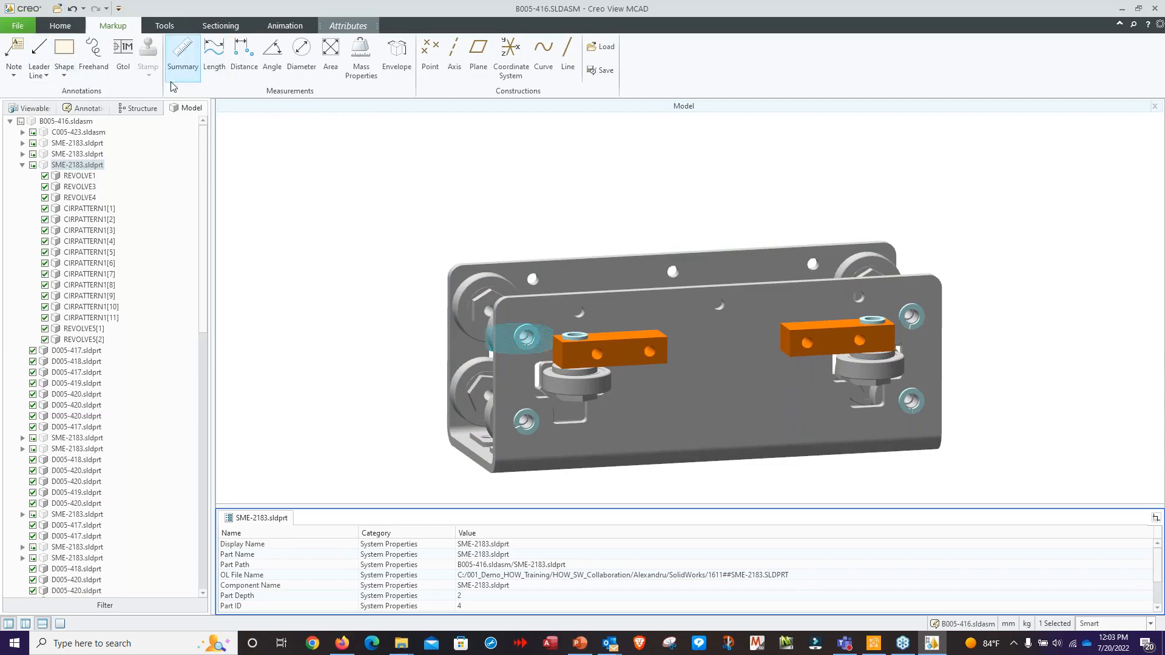
click(245, 71)
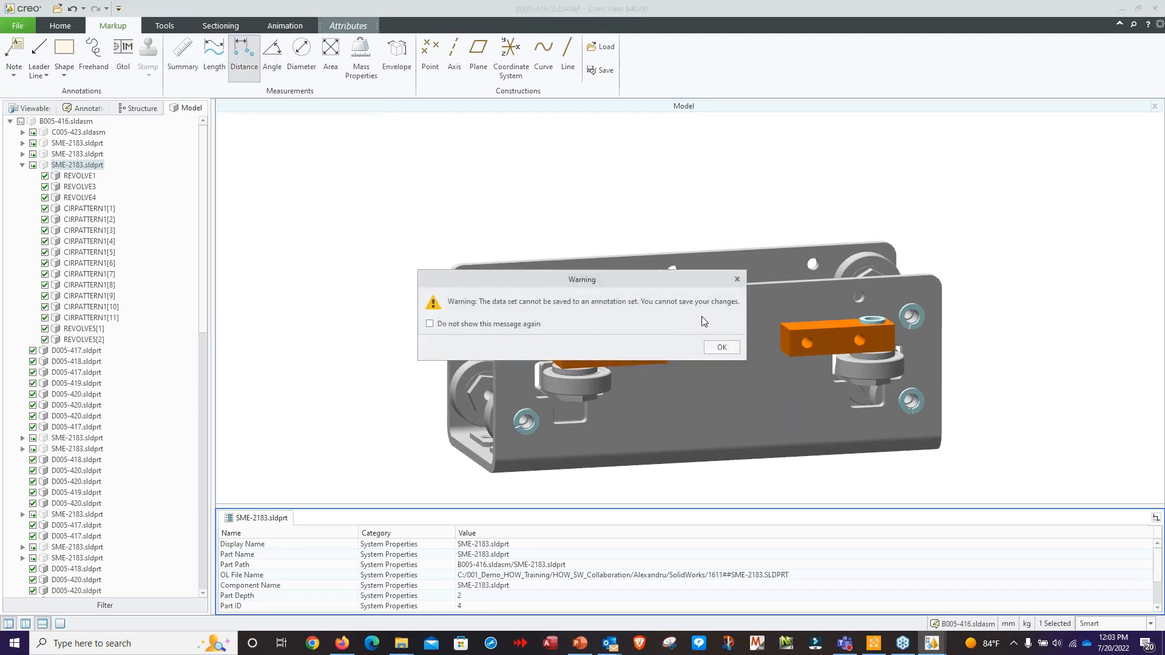
click(722, 347)
middle_drag(696, 323, 466, 372)
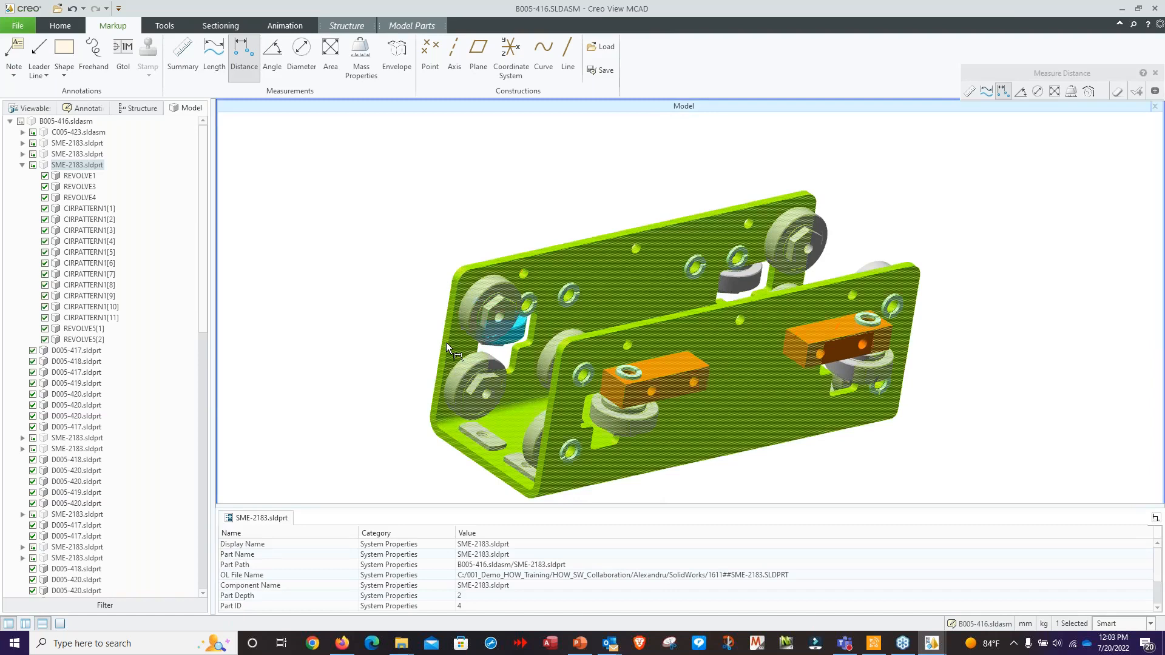
click(446, 342)
middle_drag(446, 341, 814, 279)
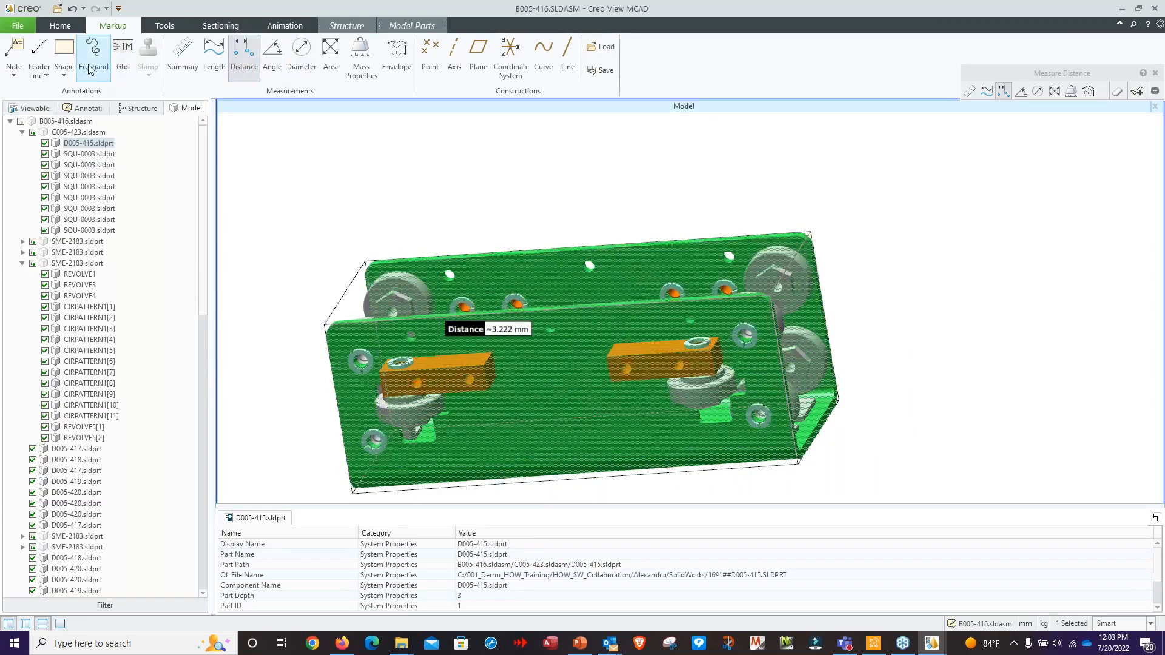
Step: Measure the mass properties of the channel-shaped D005-415.sldprt
click(19, 72)
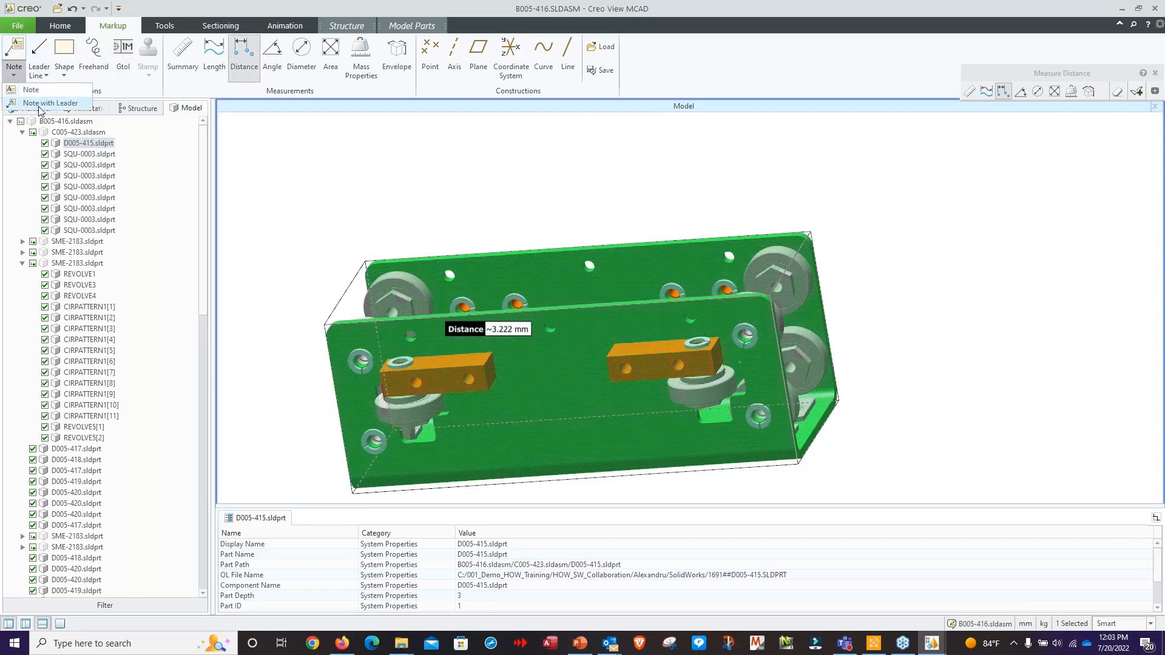
click(336, 58)
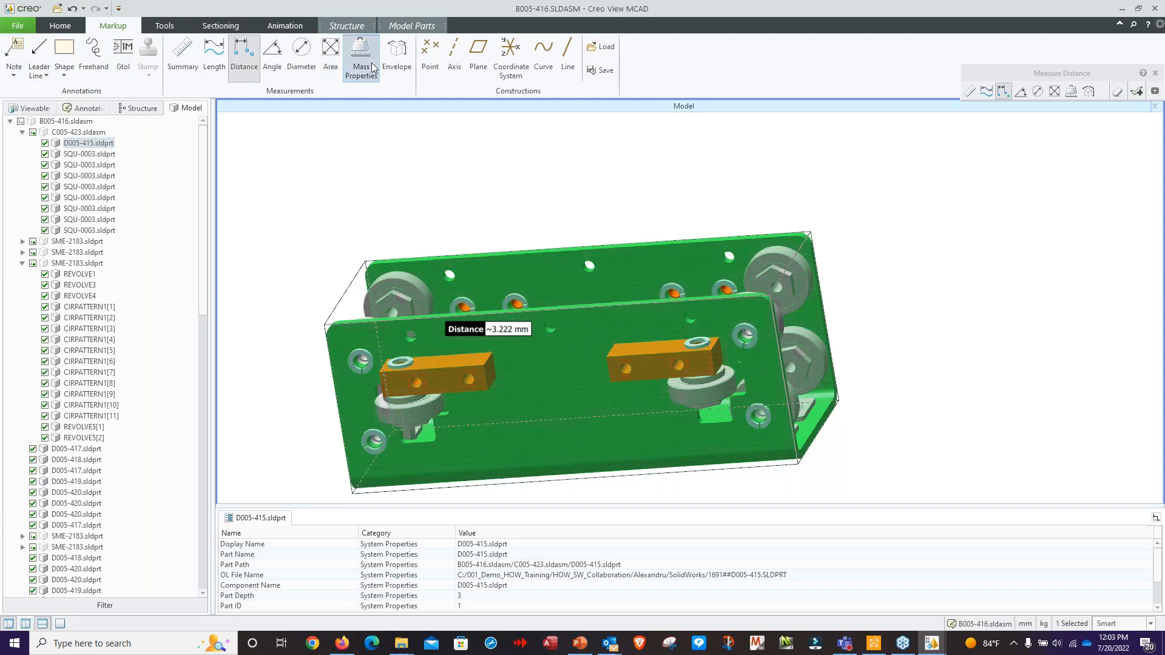
click(362, 58)
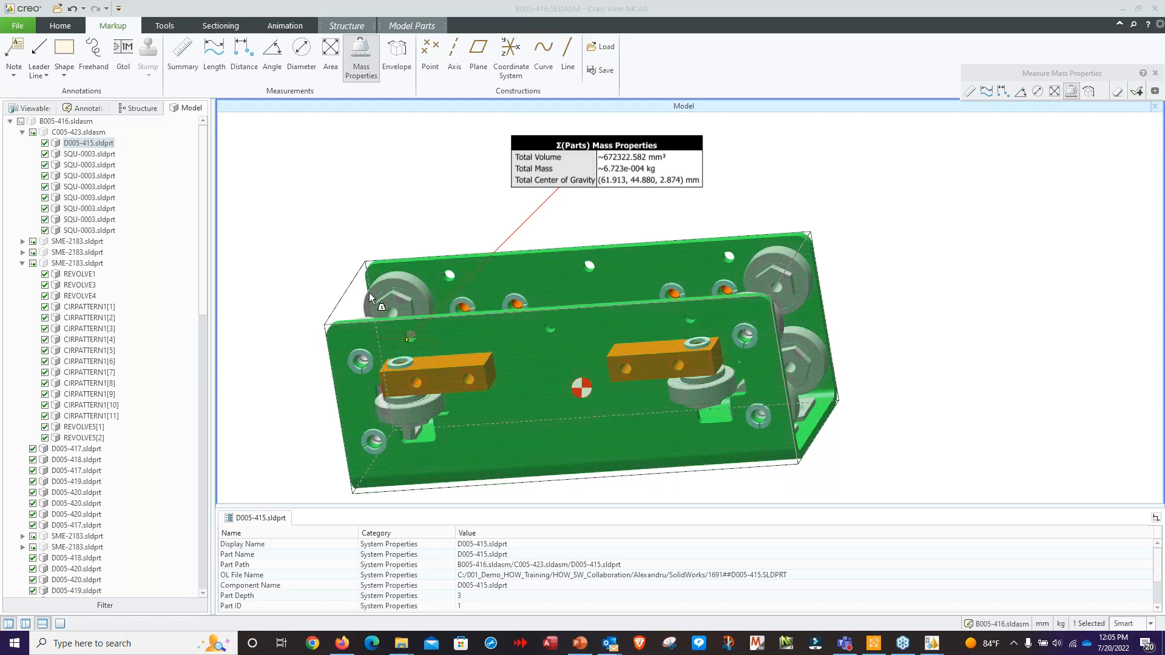
Step: Try to open another file from the SolidWorks folder
click(17, 27)
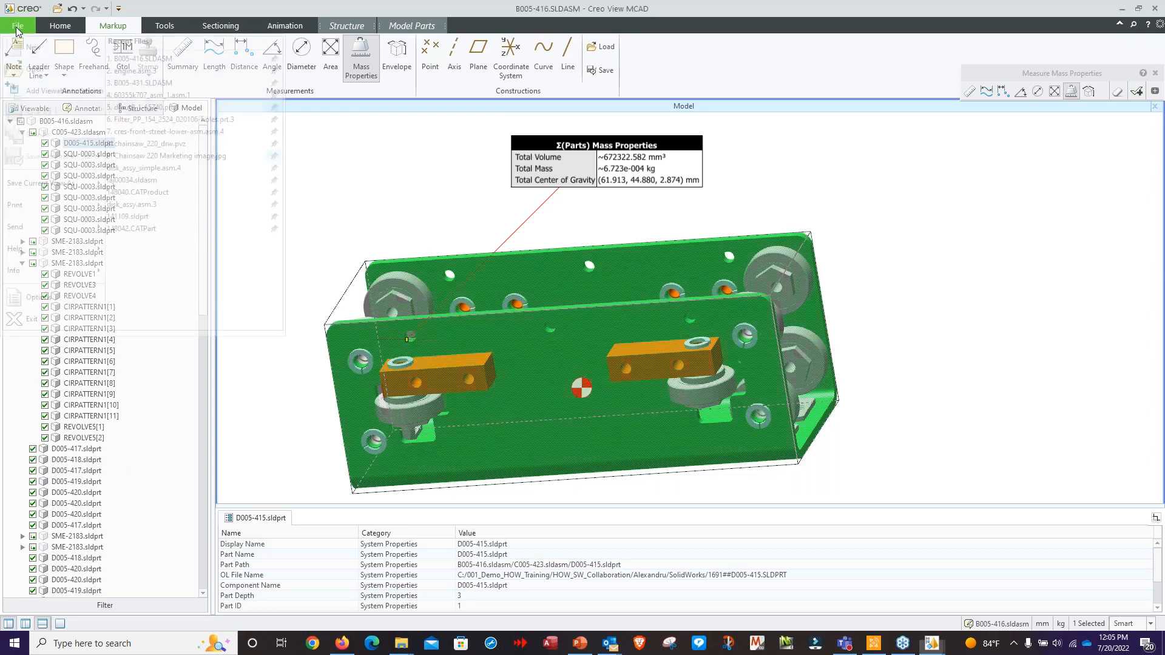
click(34, 70)
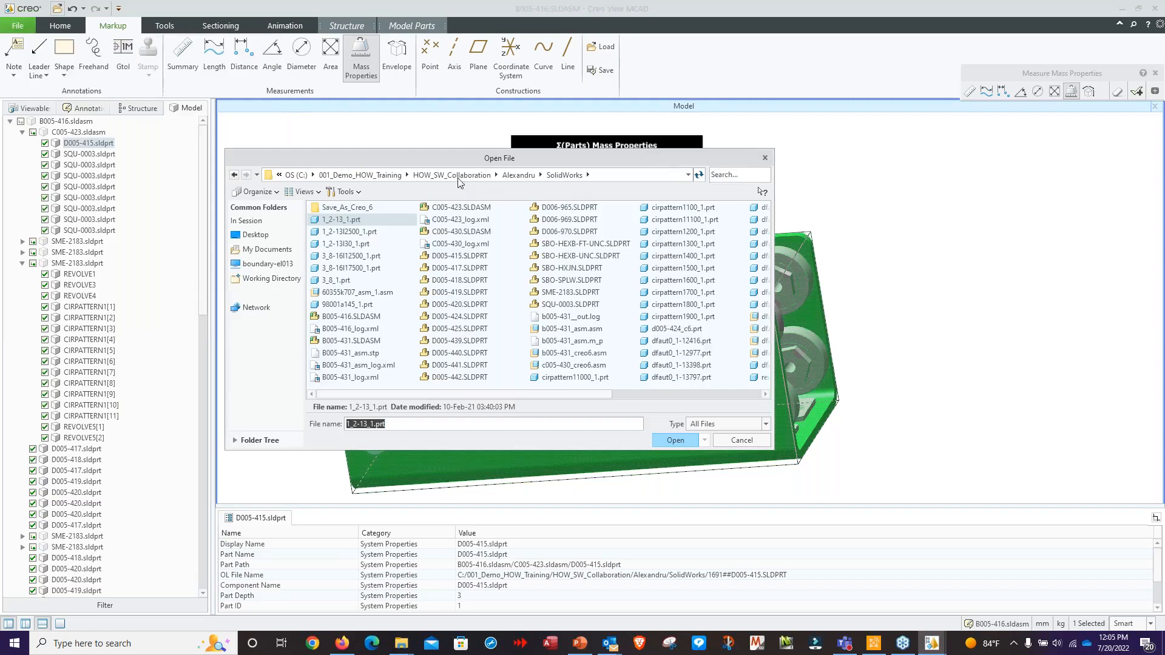
key(Return)
click(581, 340)
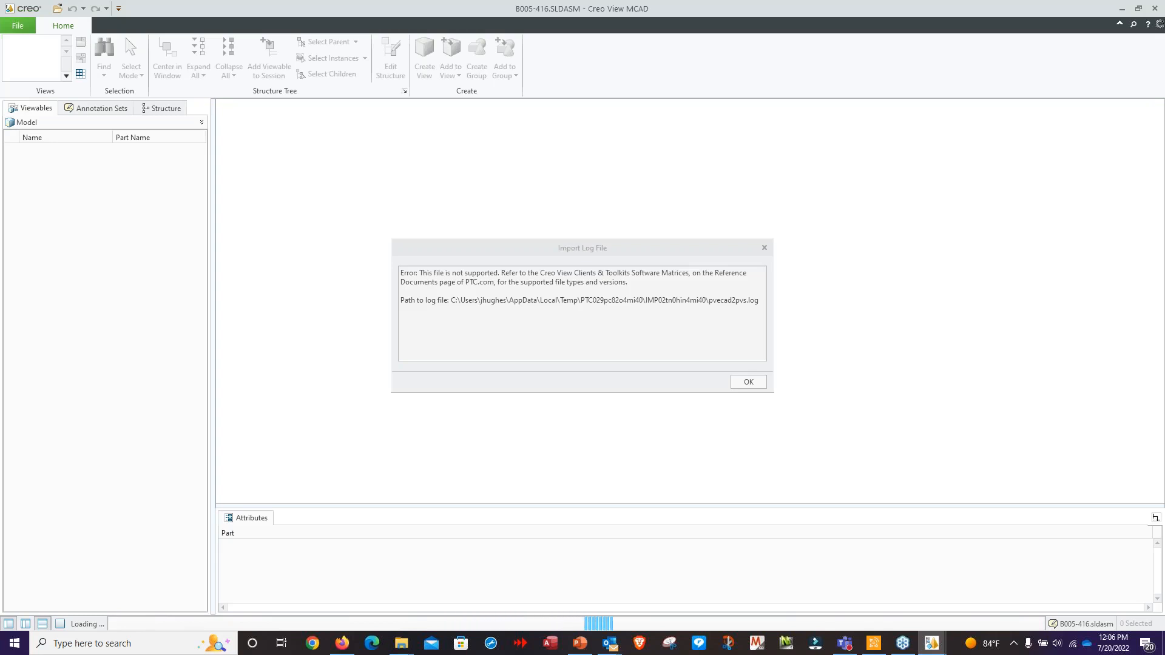
click(748, 383)
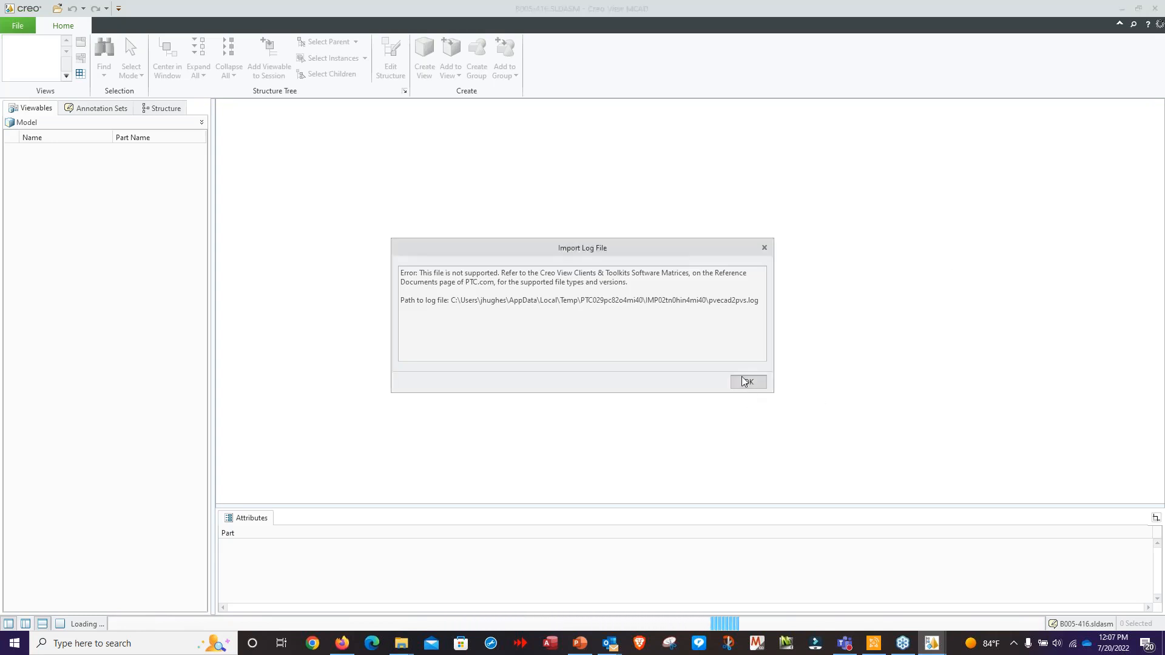
click(654, 339)
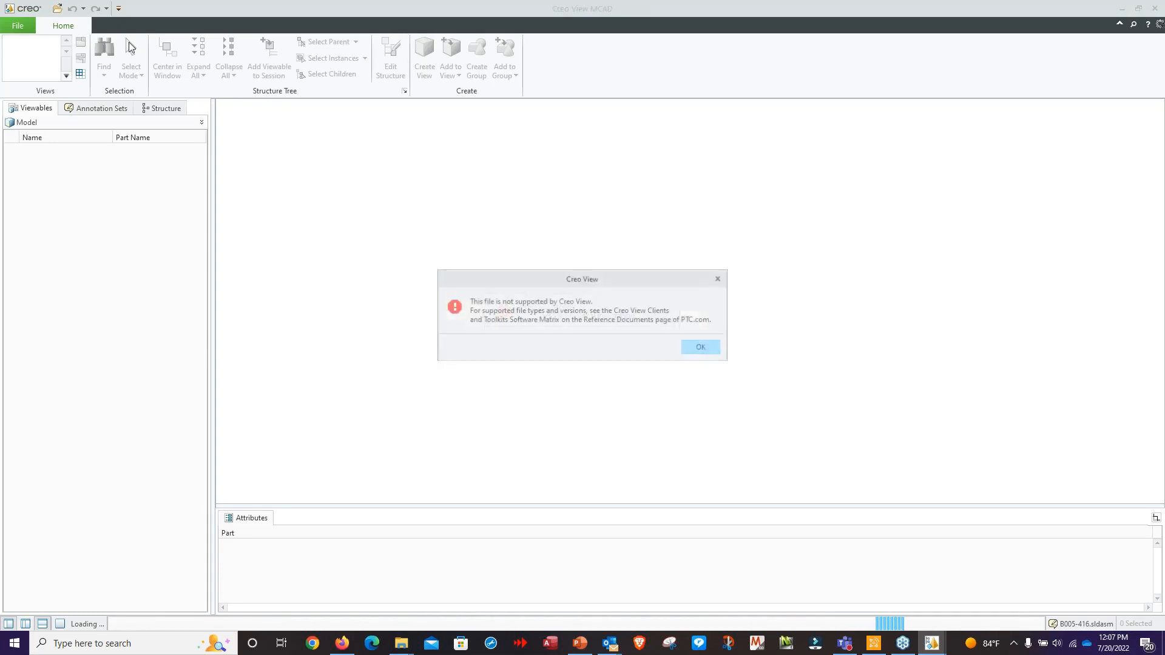
click(703, 347)
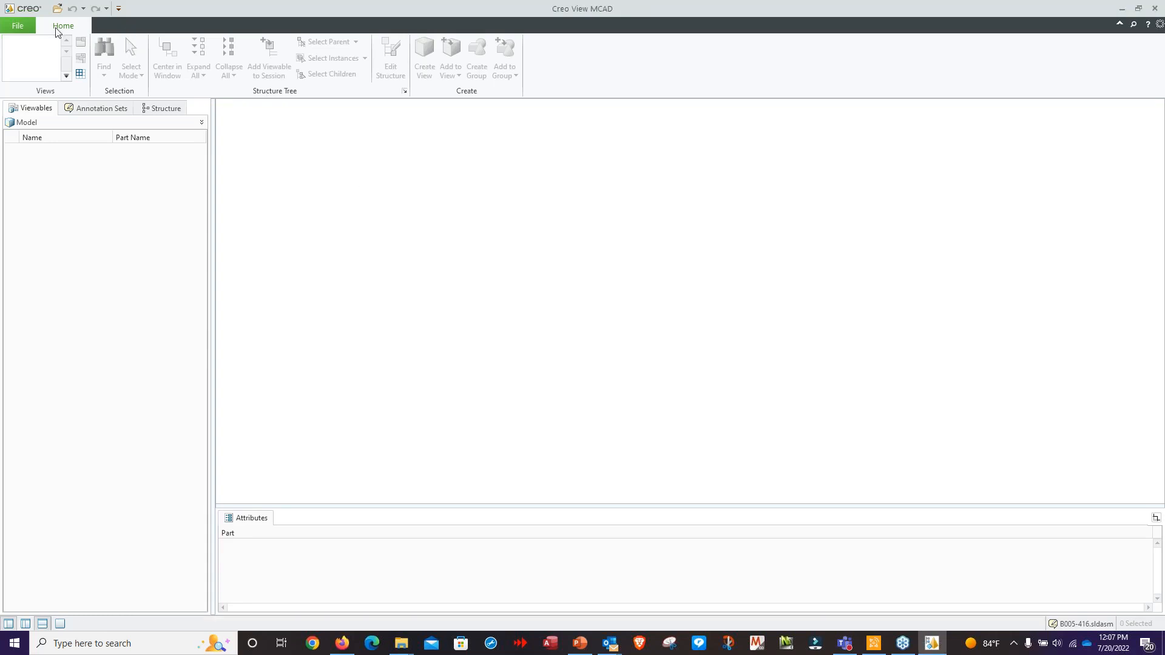
Step: Open the recent file engine.asm.3
click(17, 32)
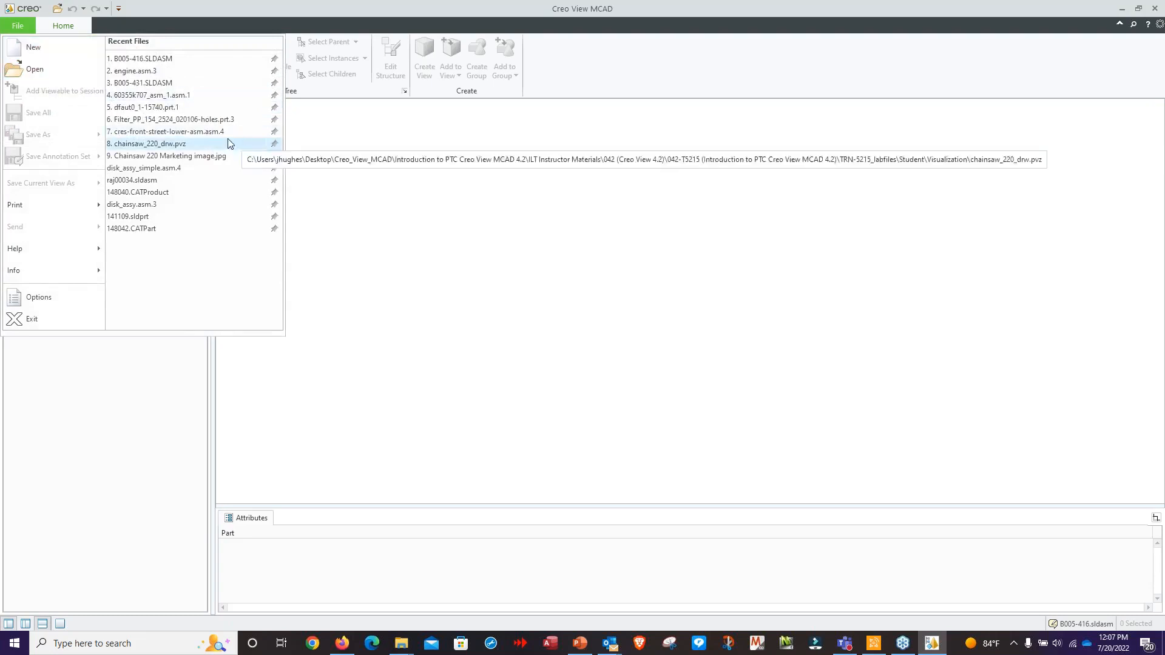
click(131, 72)
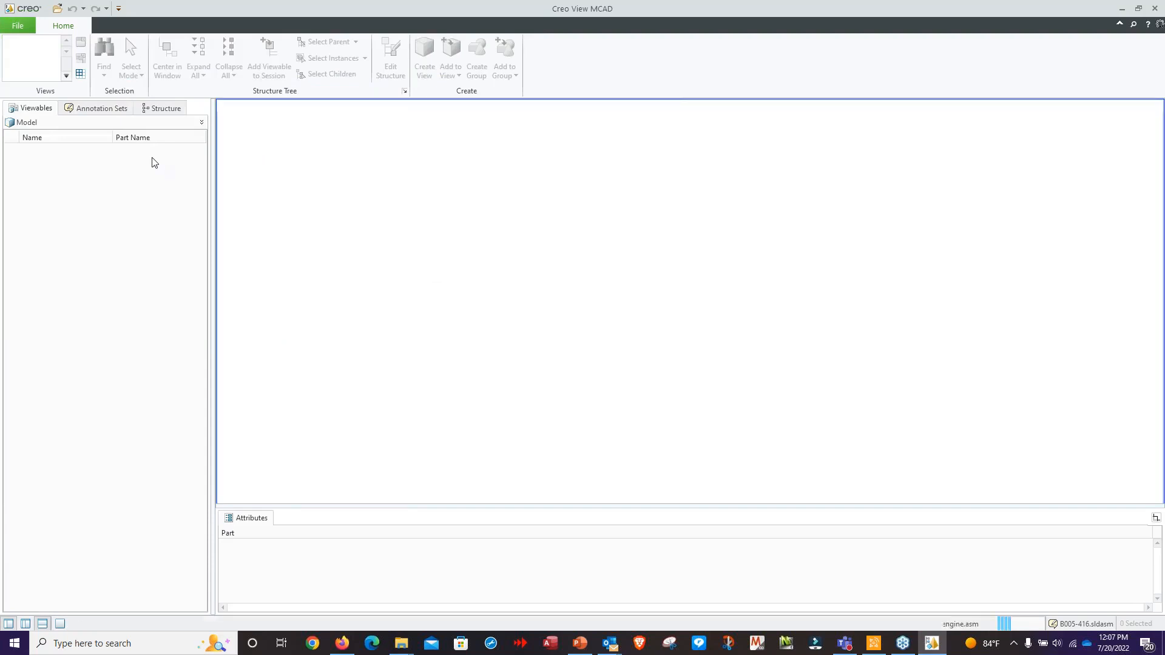
click(20, 122)
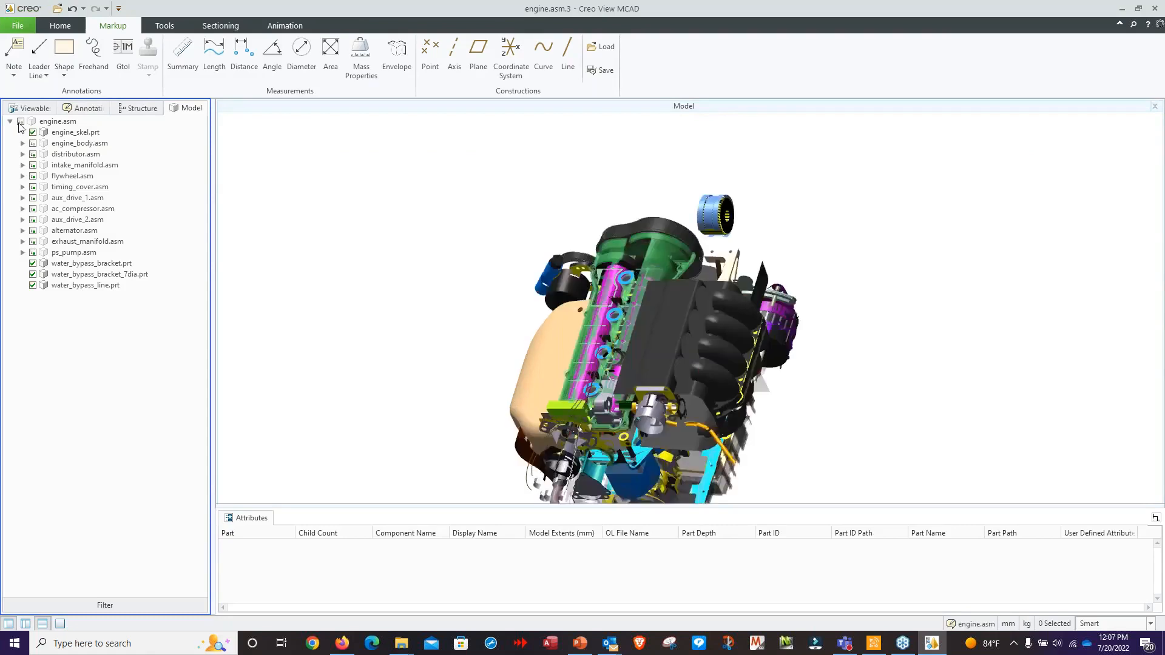
Step: Open the distributor.asm subassembly of the engine in a new view
click(67, 155)
right_click(68, 155)
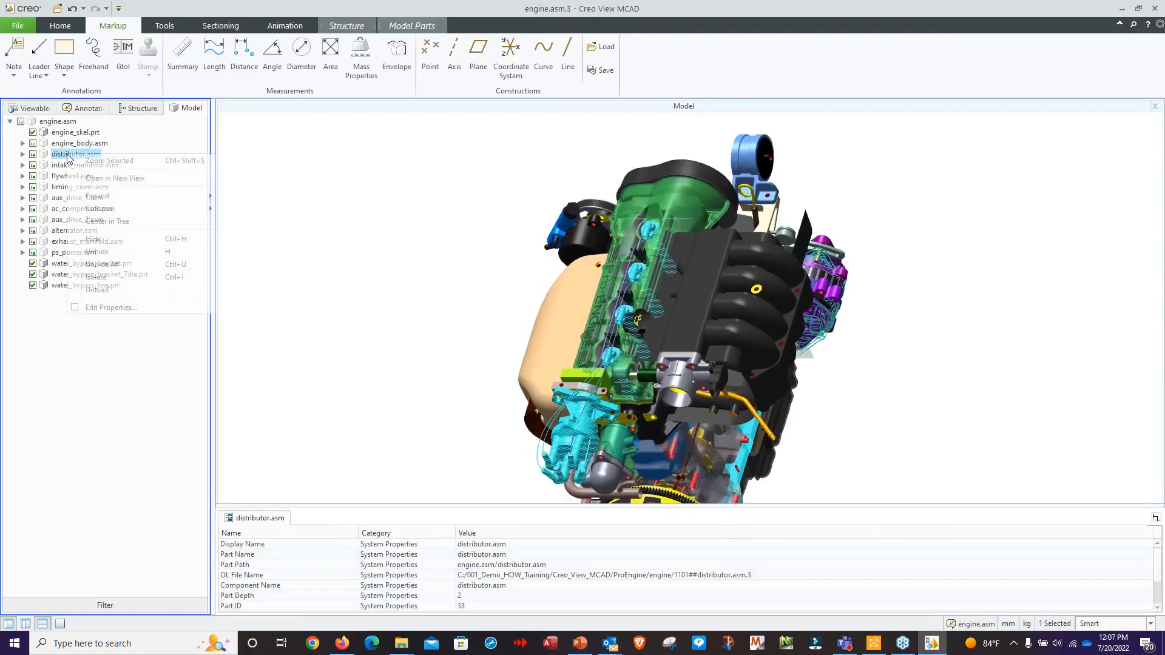
click(108, 178)
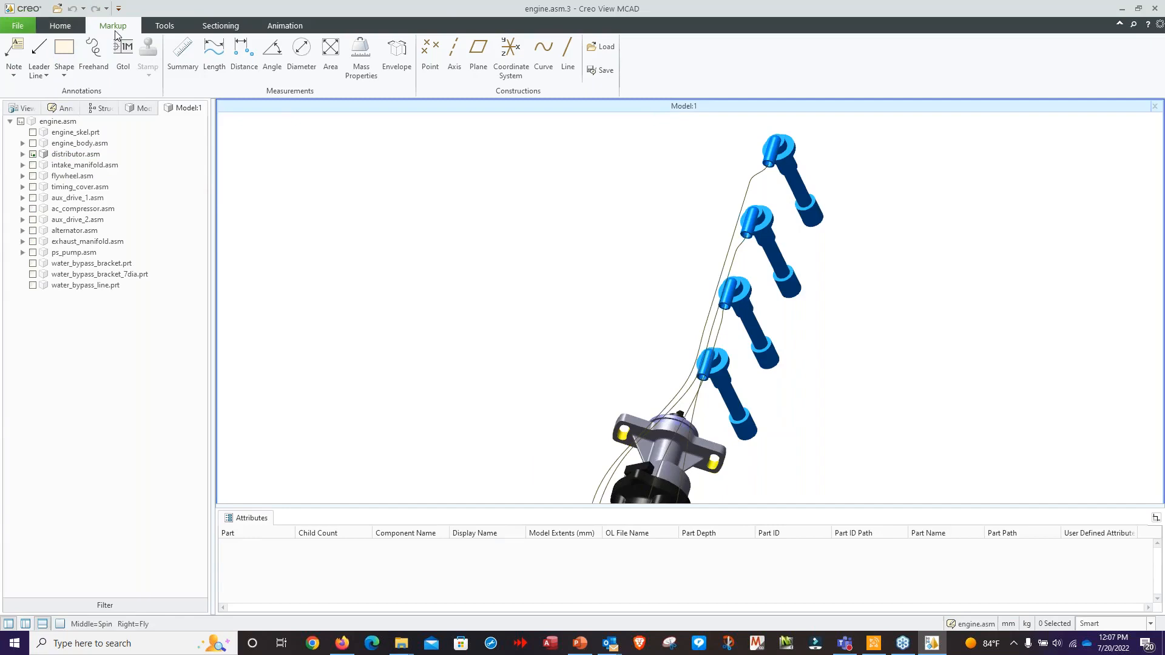
Step: Bring up the Smart Explode options for the distributor view
click(166, 27)
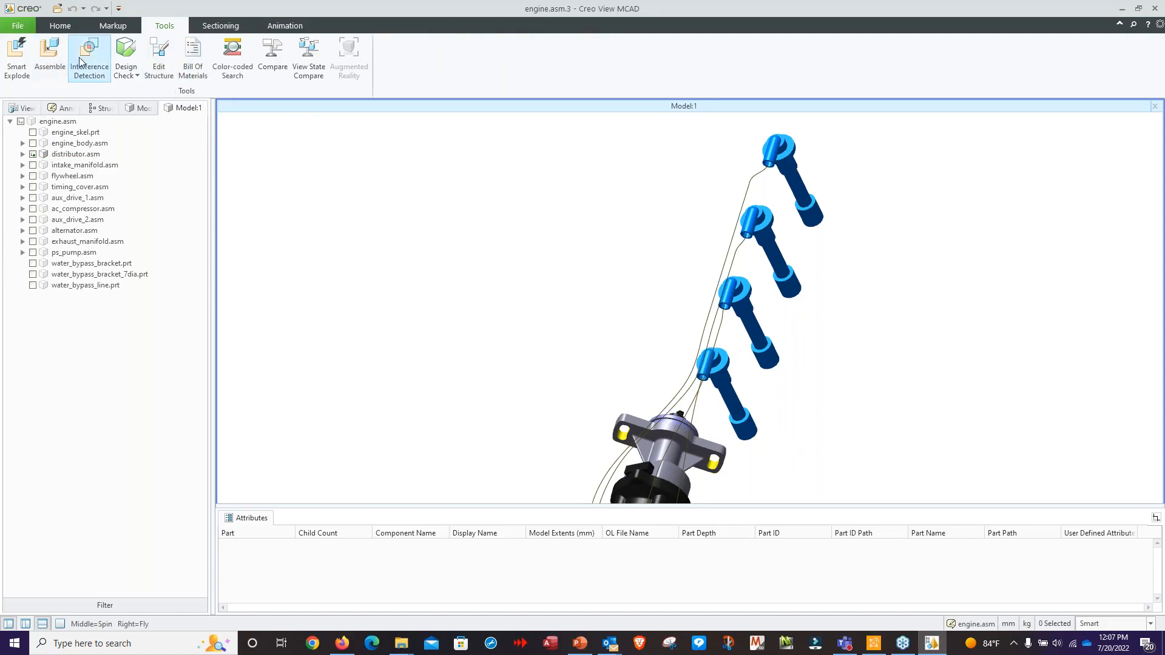
click(18, 64)
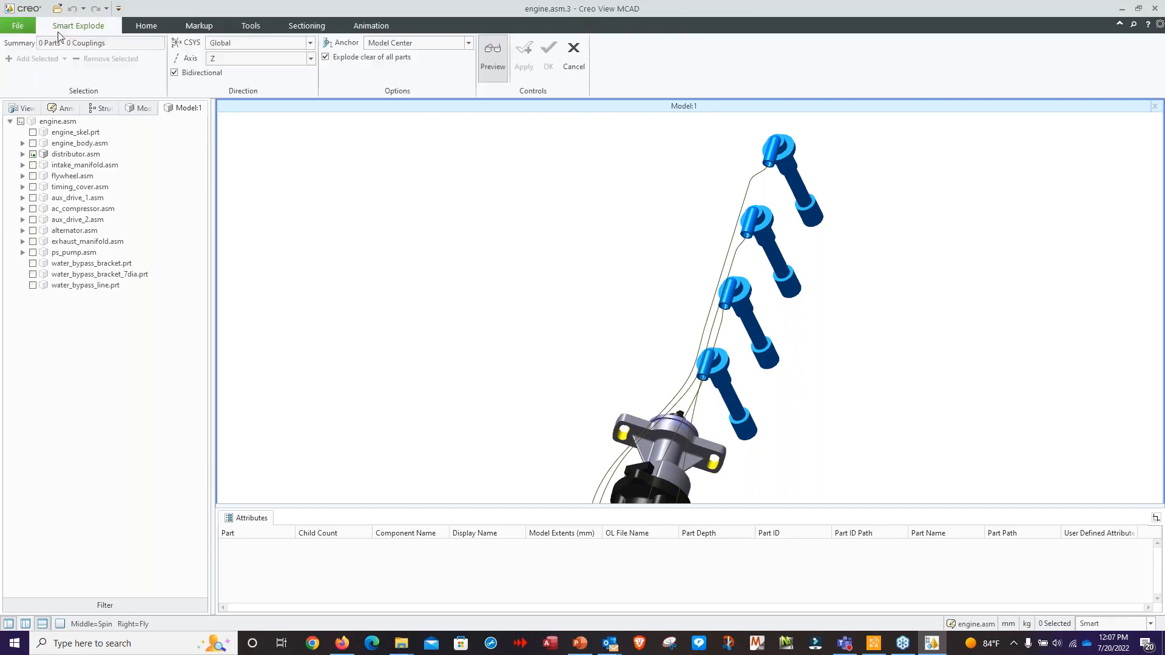
click(199, 28)
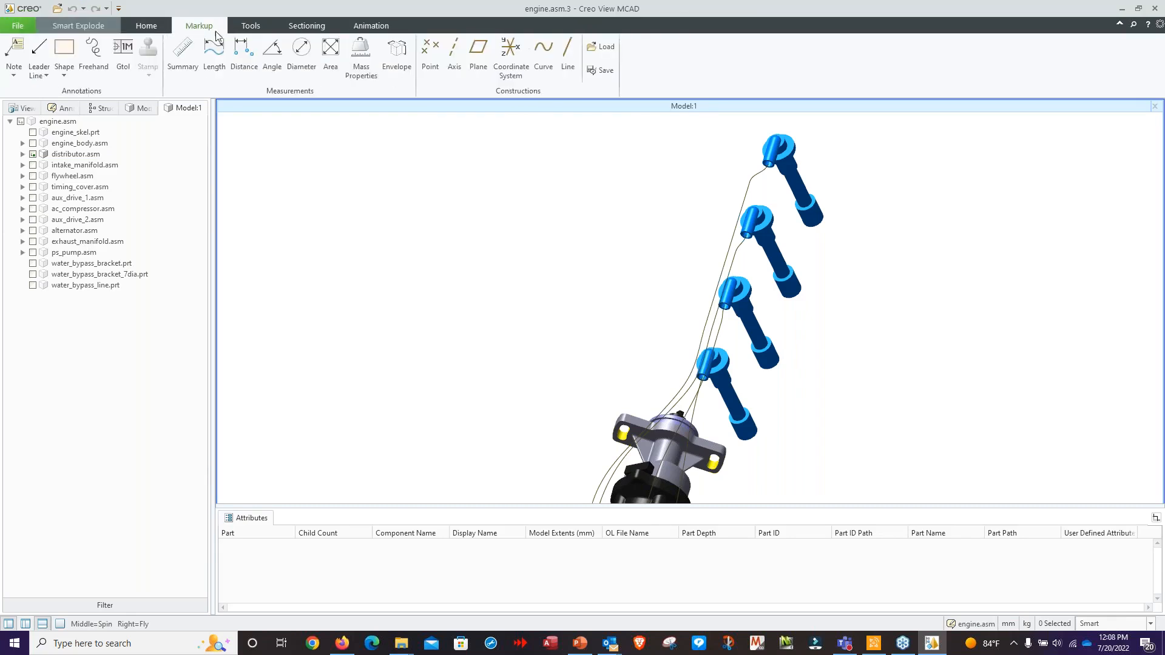
click(251, 27)
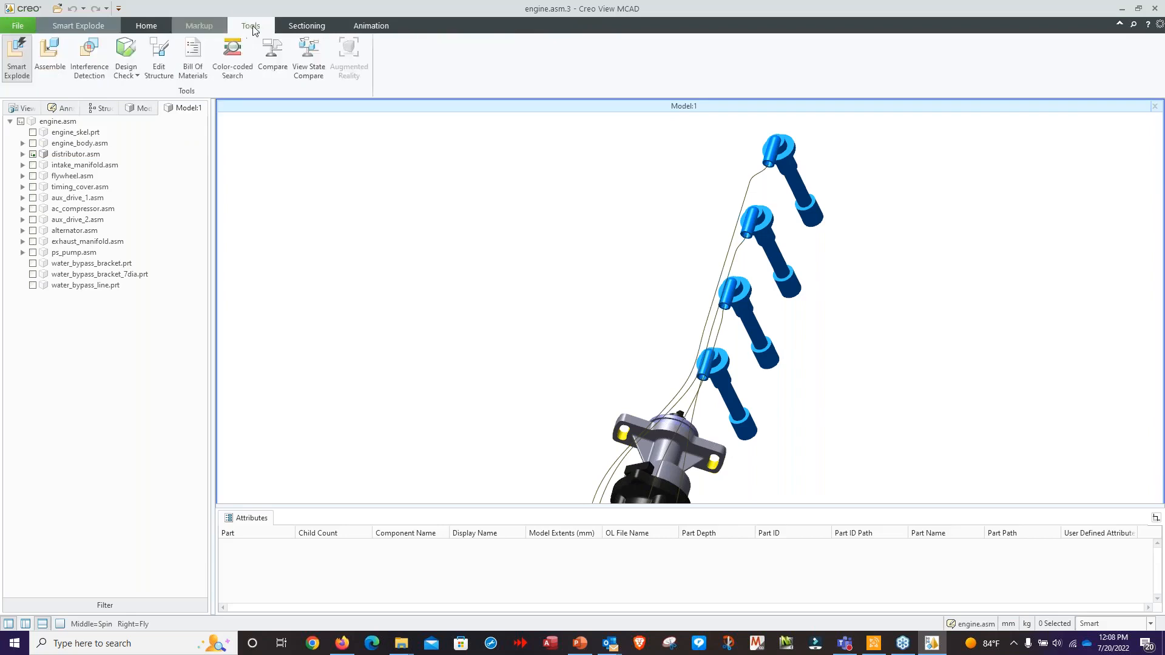
Step: Section the distributor view along the preset X-axis using the Cap Section option
click(302, 28)
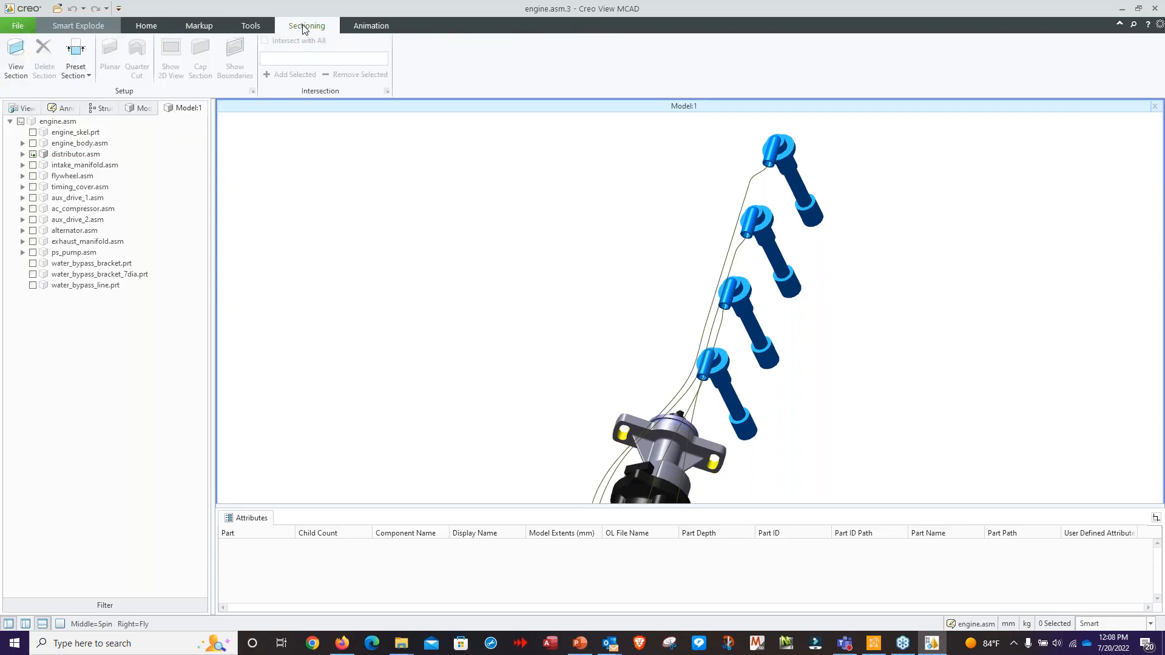
click(80, 77)
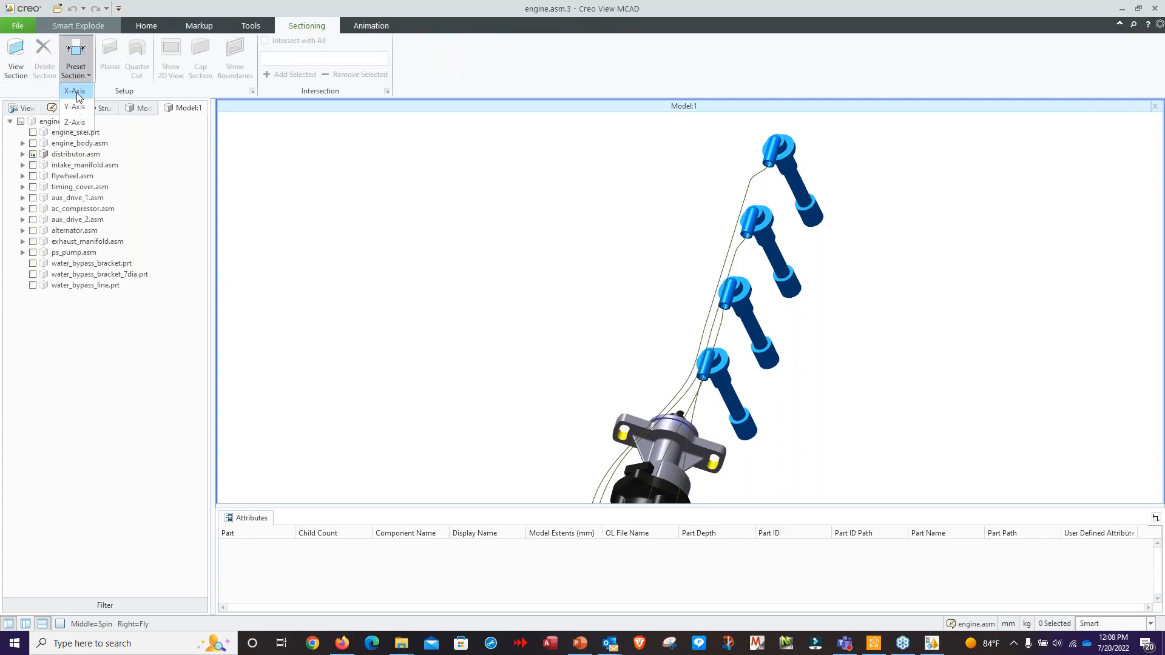
click(75, 92)
middle_drag(579, 194, 506, 212)
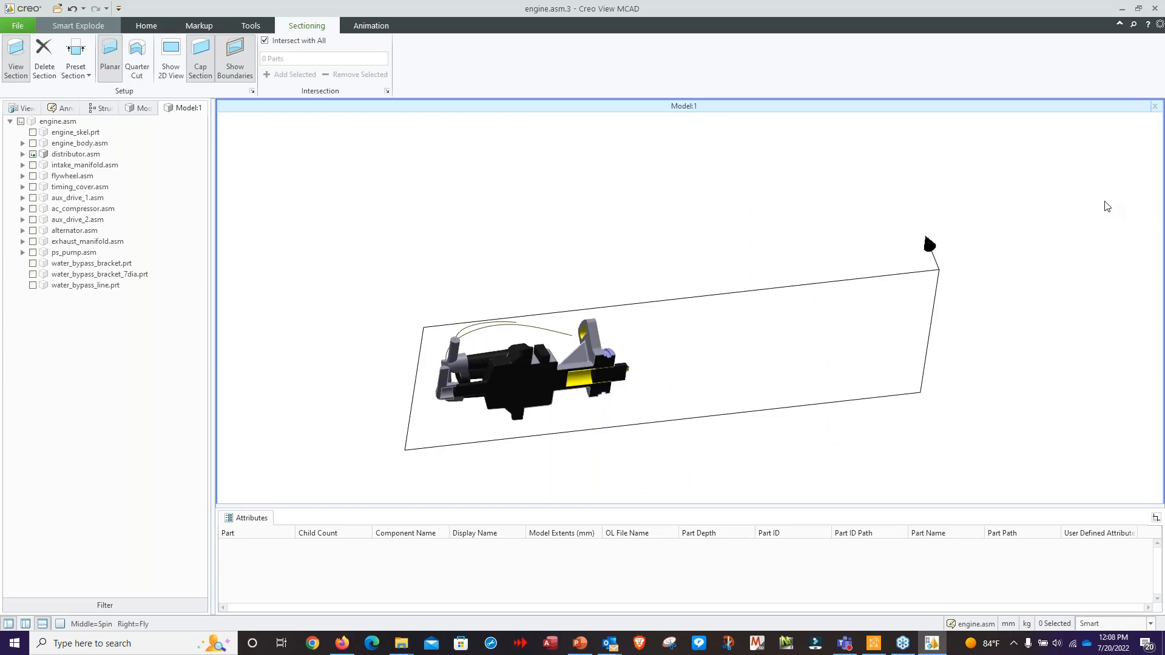
click(201, 71)
Step: Look over the animation options and switch back to the view of the complete engine assembly
click(380, 29)
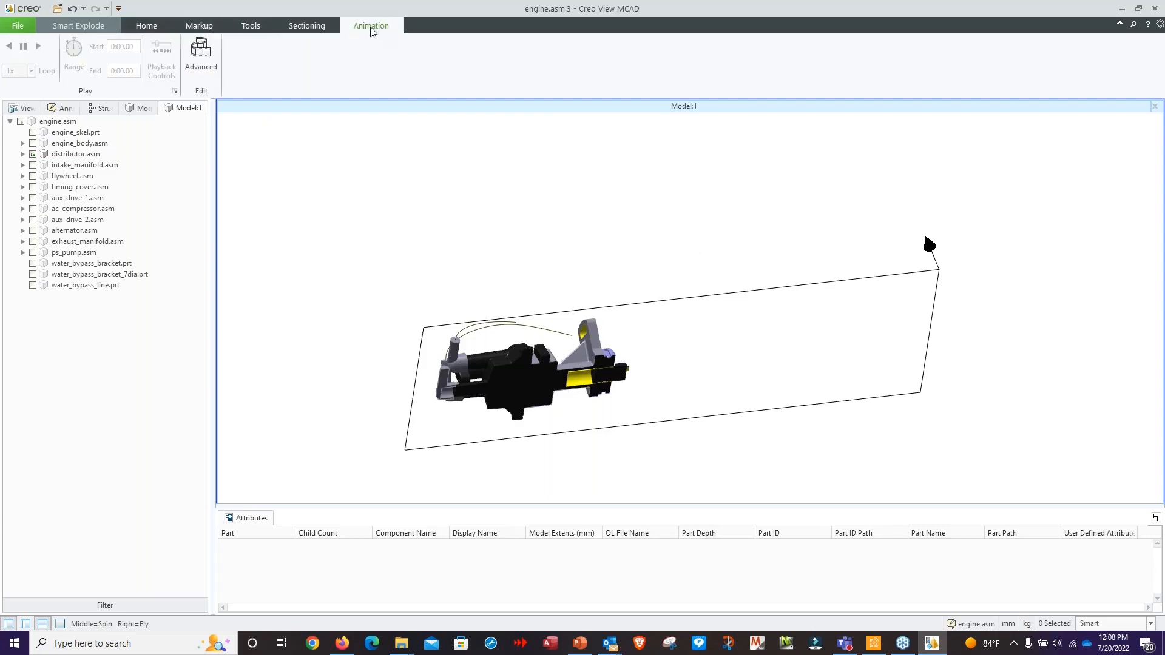
click(251, 28)
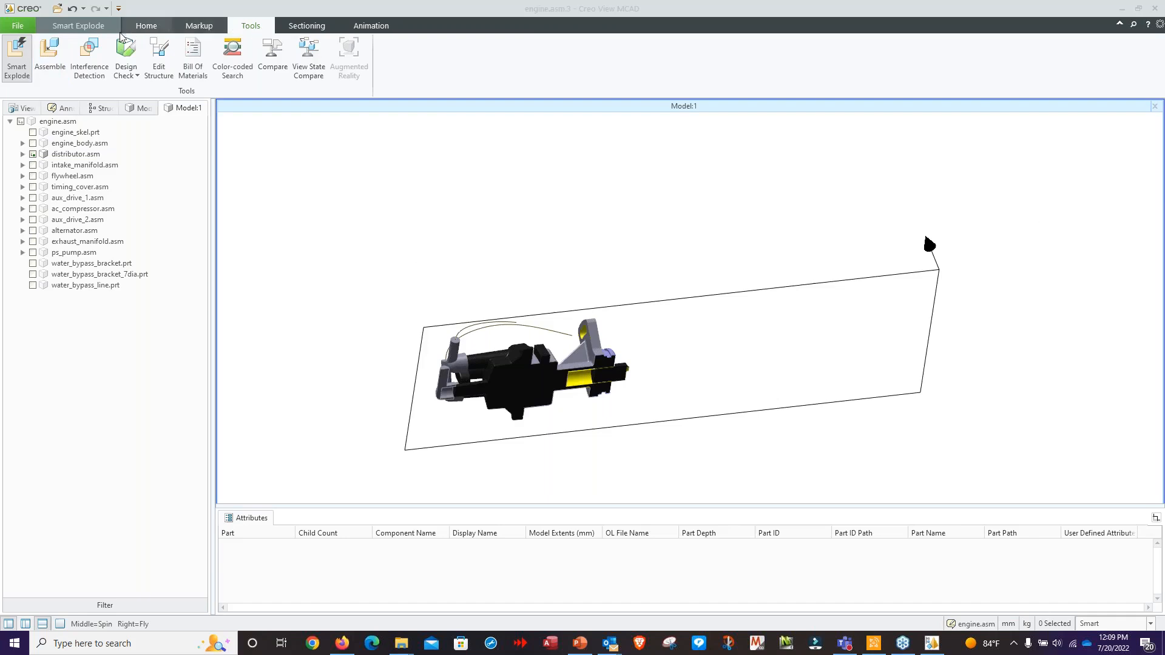
click(146, 26)
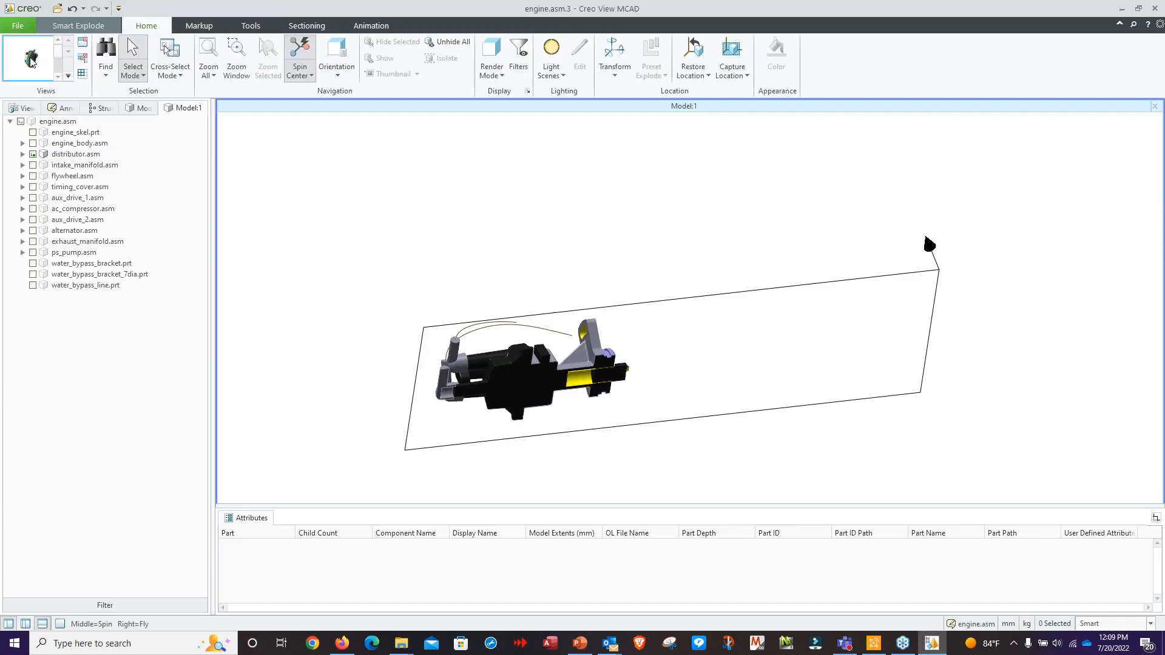
click(30, 59)
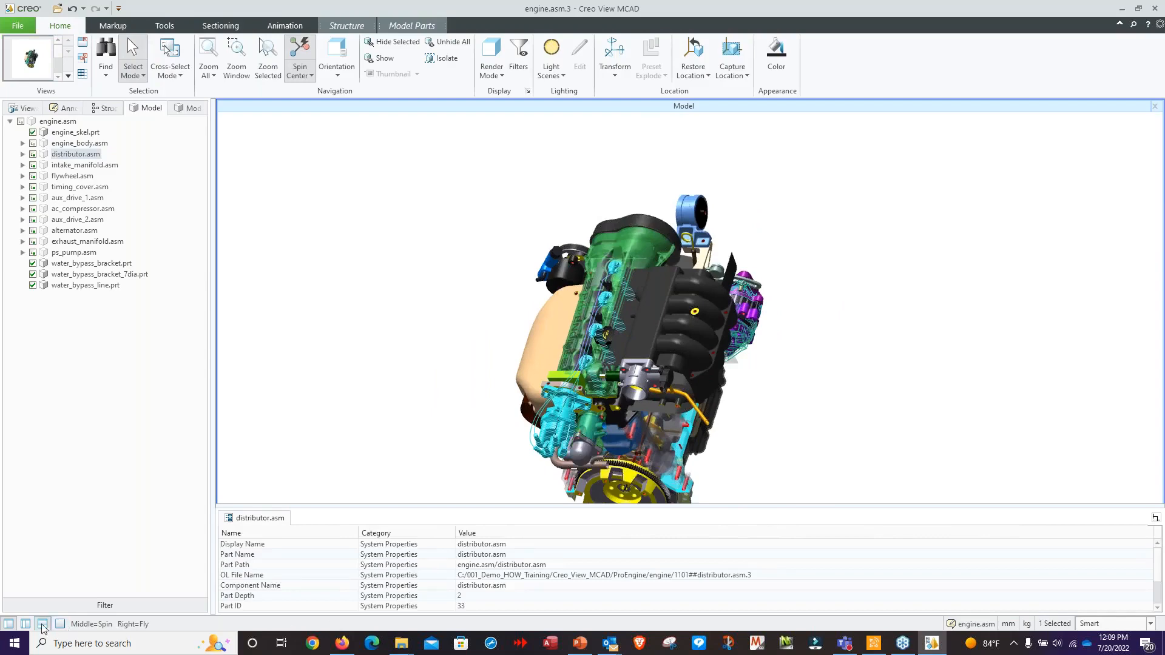
Step: Hide the attributes pane and examine the complete engine assembly from the side and from above
middle_drag(577, 541, 571, 428)
scroll(526, 425, up, 2)
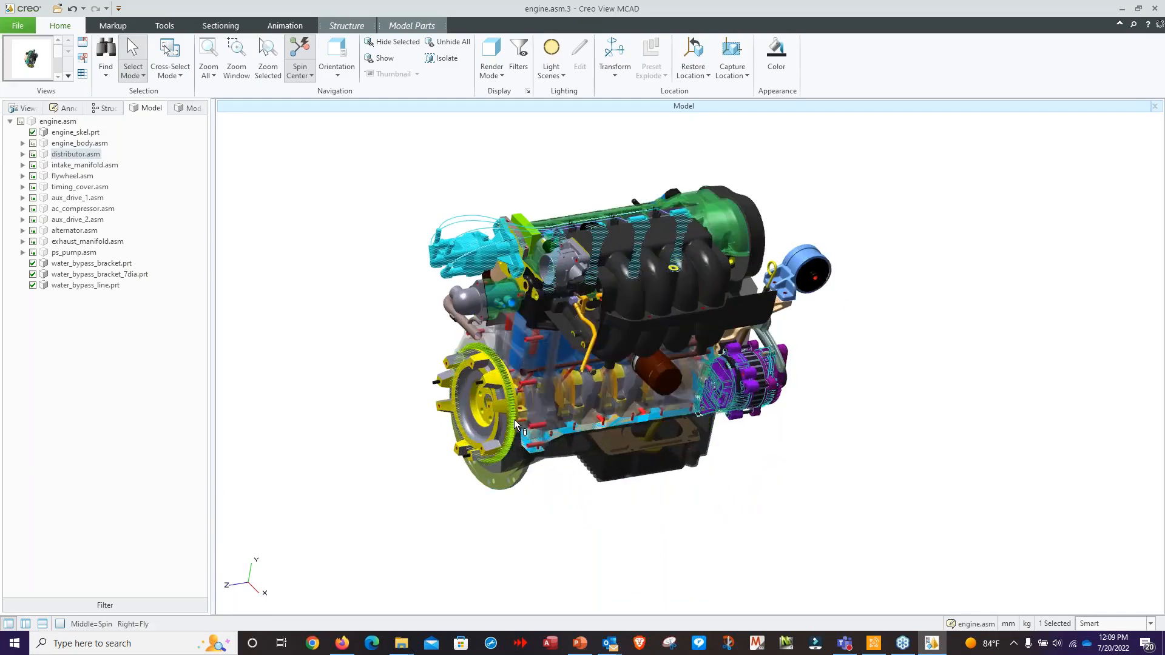
scroll(515, 420, up, 1)
middle_drag(482, 423, 516, 449)
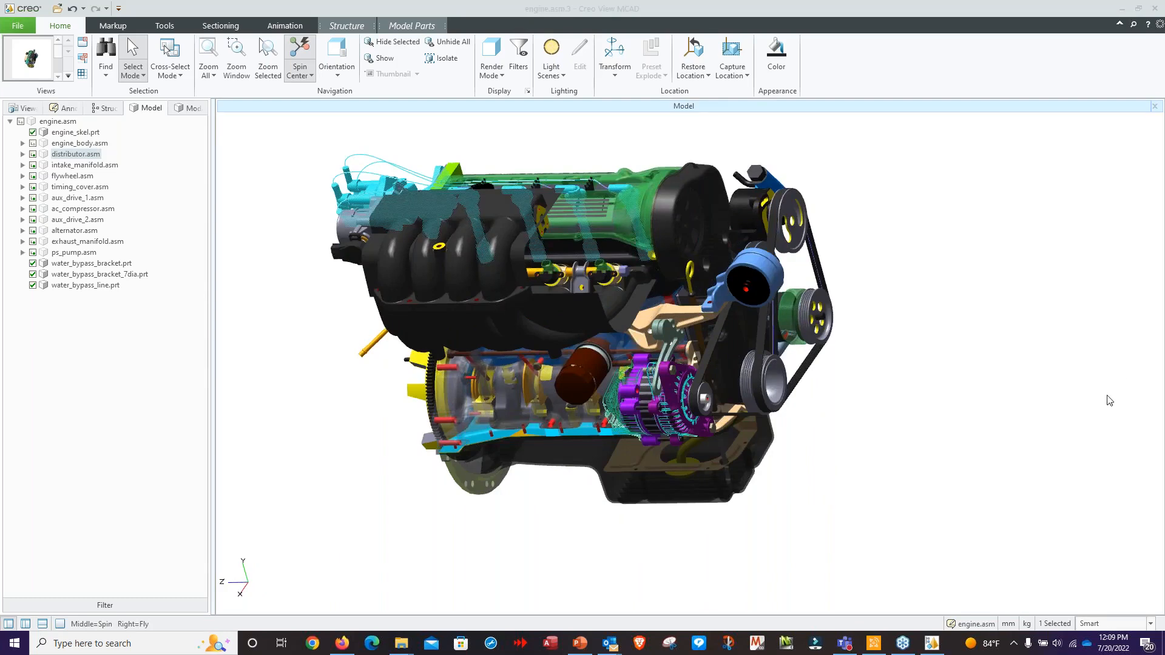
click(928, 388)
middle_drag(927, 388, 916, 409)
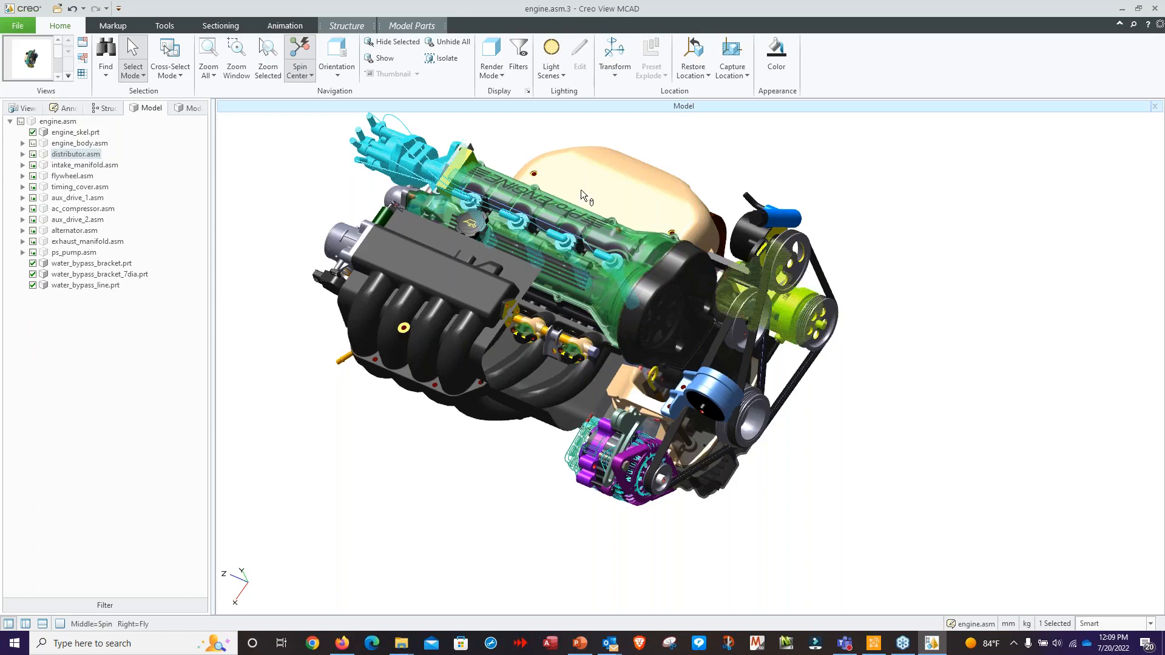
Step: Attach an annotation note to the black timing cover and place its text above the front of the engine
click(112, 25)
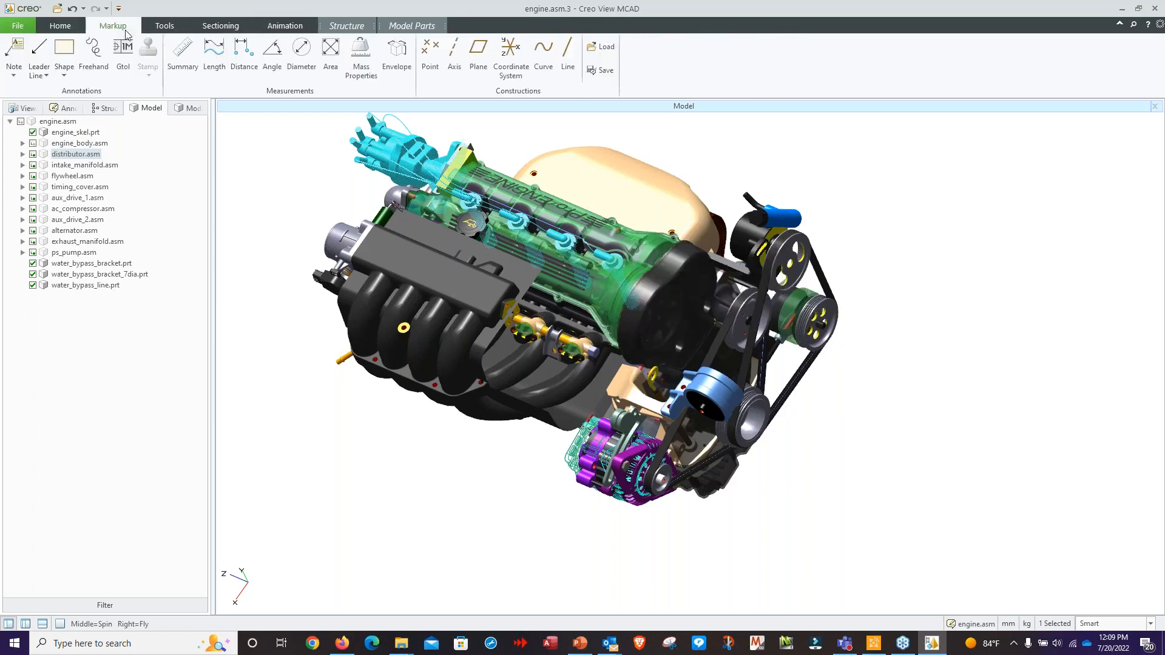
click(14, 67)
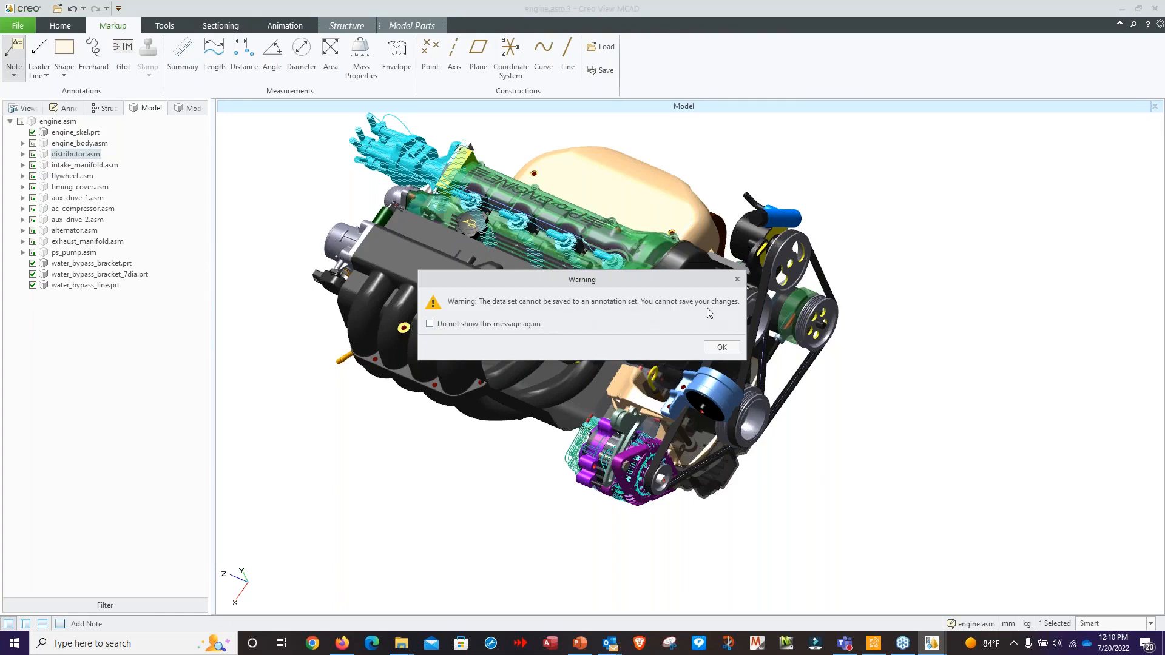
click(722, 348)
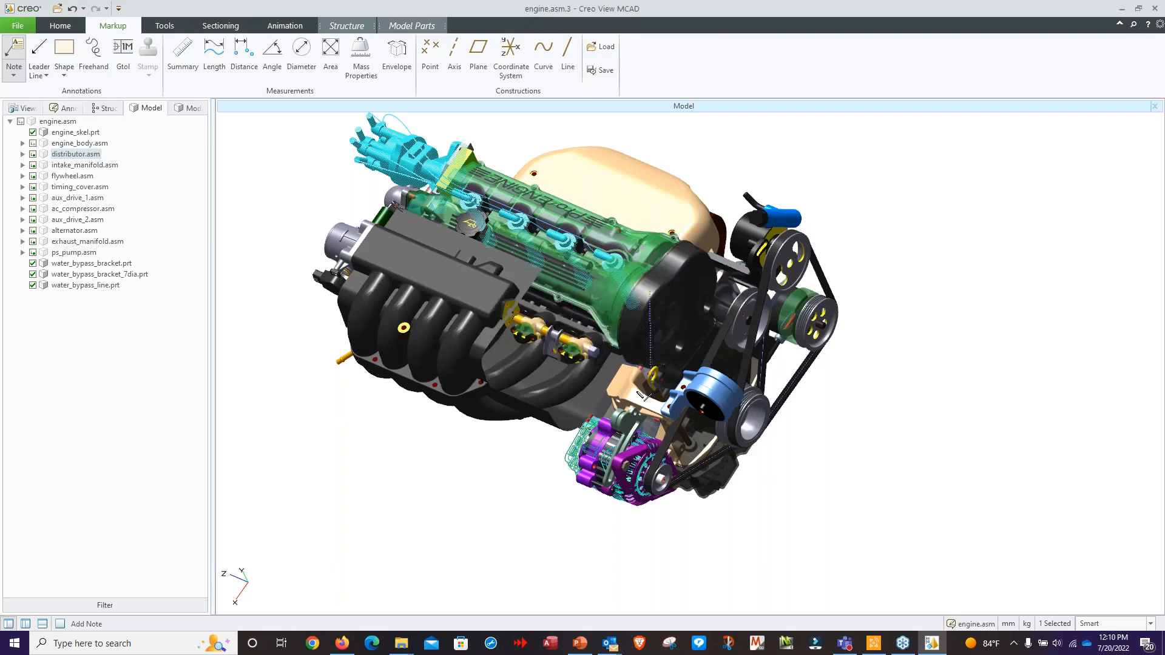
click(720, 170)
click(721, 169)
Step: Set the note's text to "Verify with newer designs" and accept the annotation
text(T)
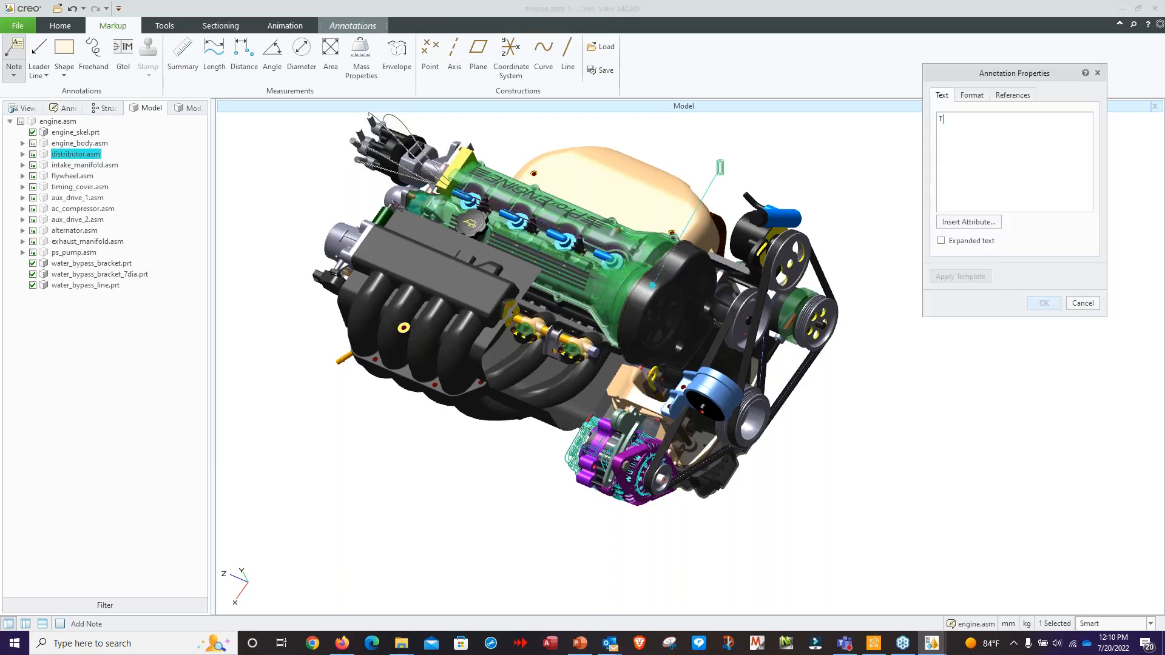
text(est)
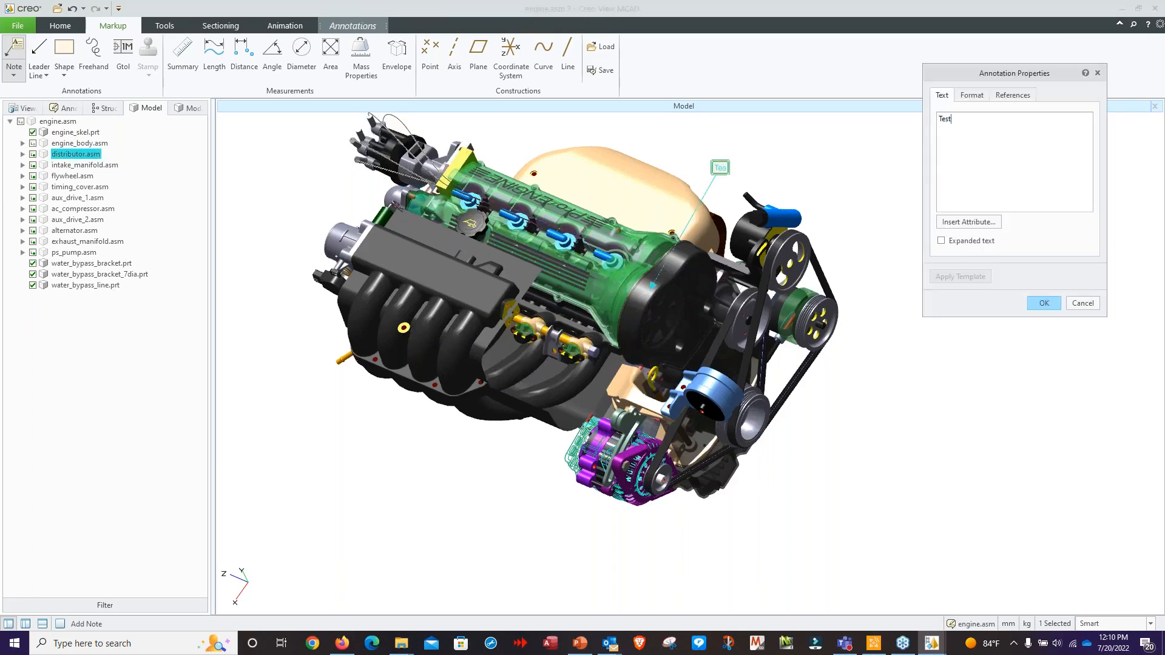
key(BackSpace)
key(BackSpace)
key(BackSpace)
key(BackSpace)
text(Verify with)
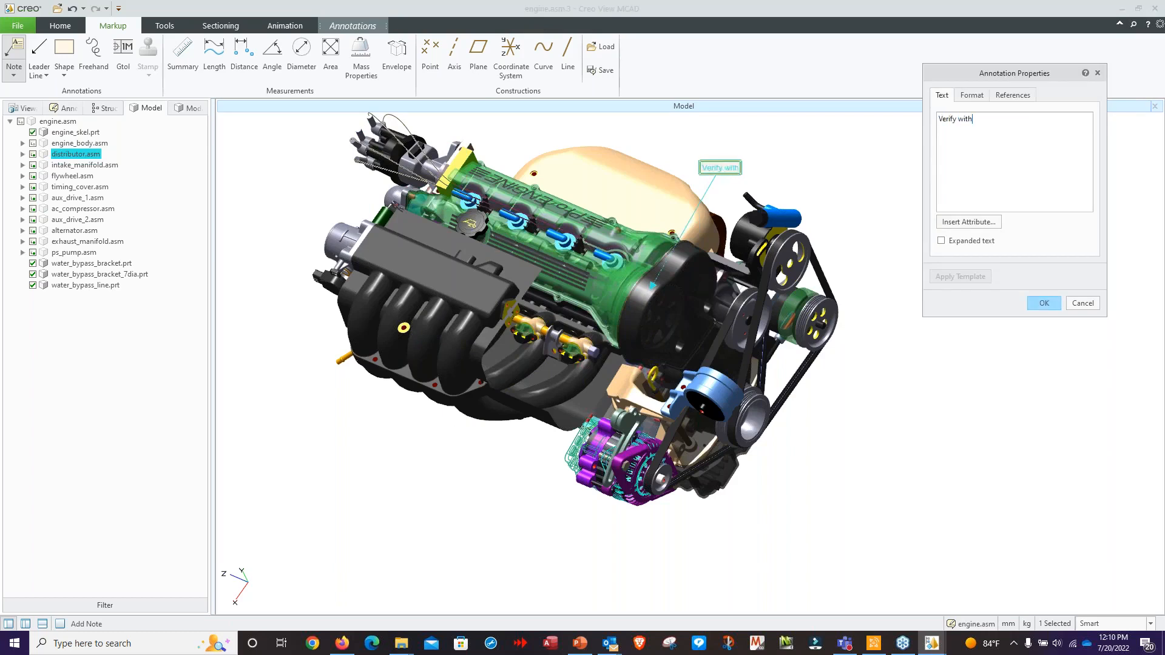
text( newer designs)
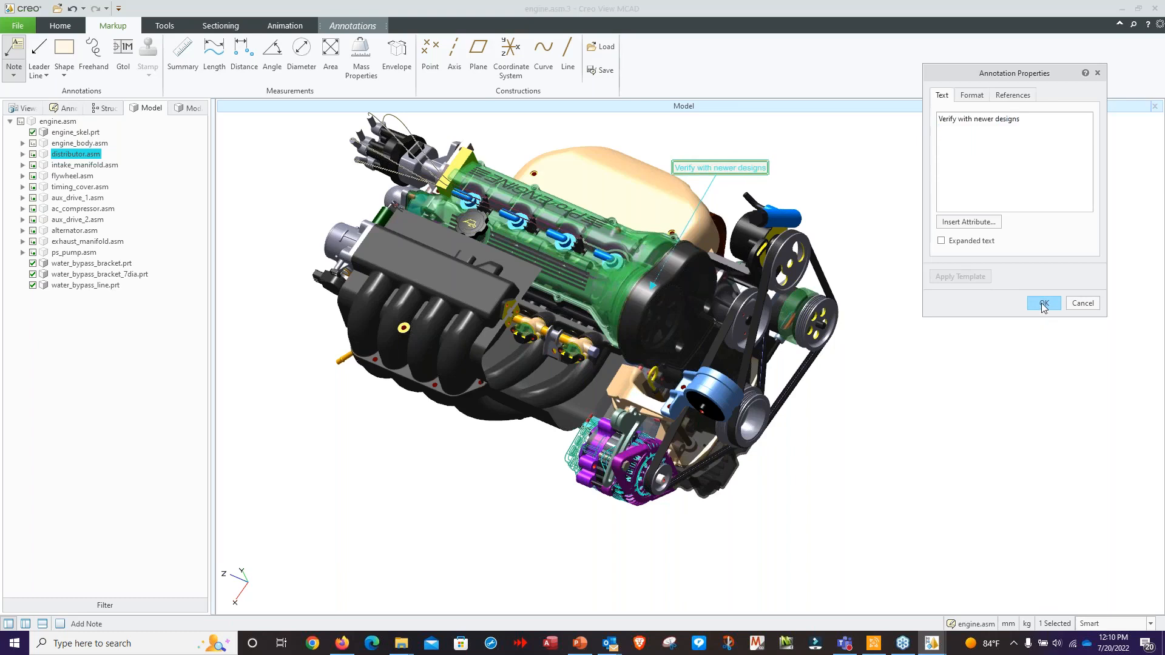
click(1044, 305)
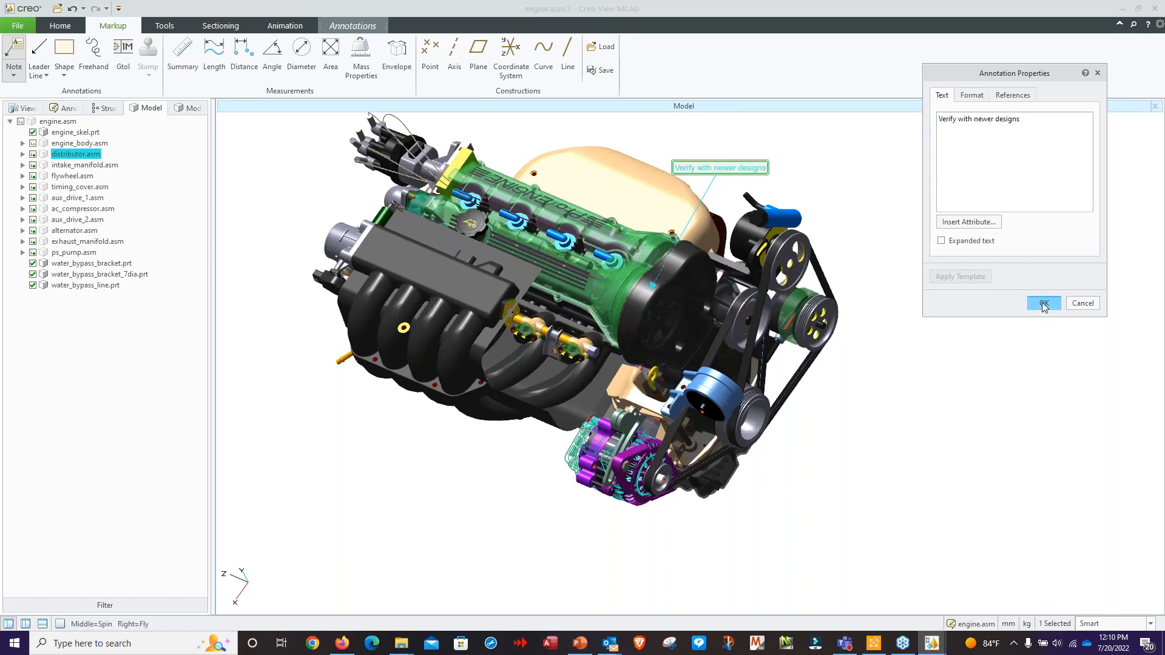
Step: Look over the formats available for saving the current view, and clear the selection of the note
click(18, 25)
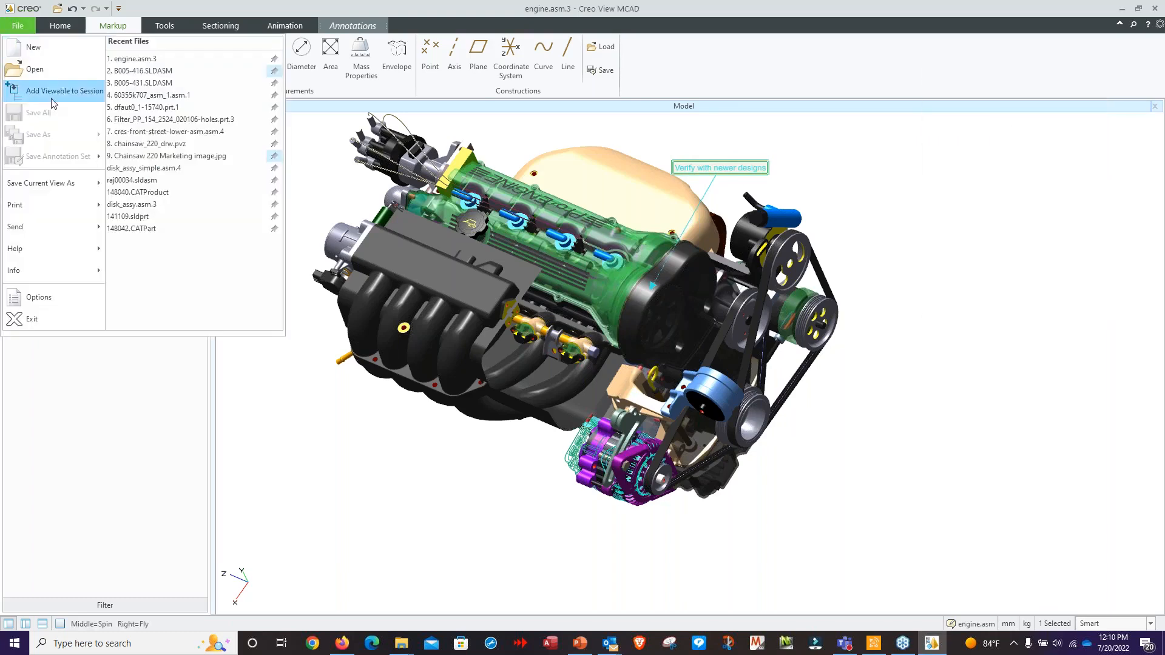
click(45, 186)
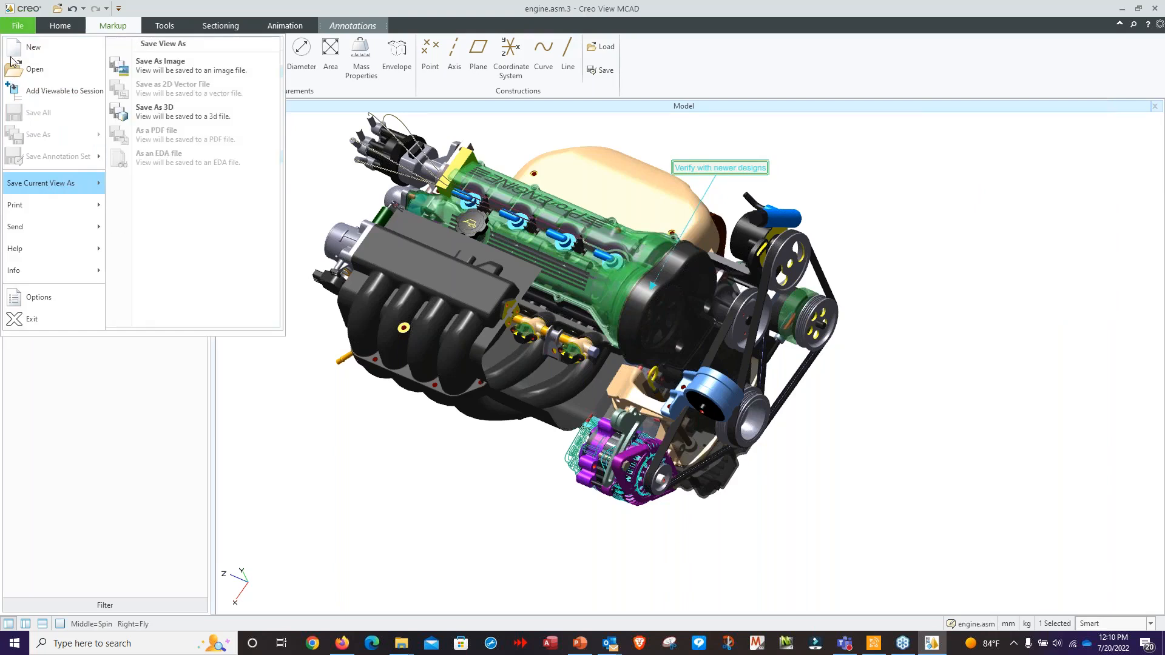
key(Escape)
key(Escape)
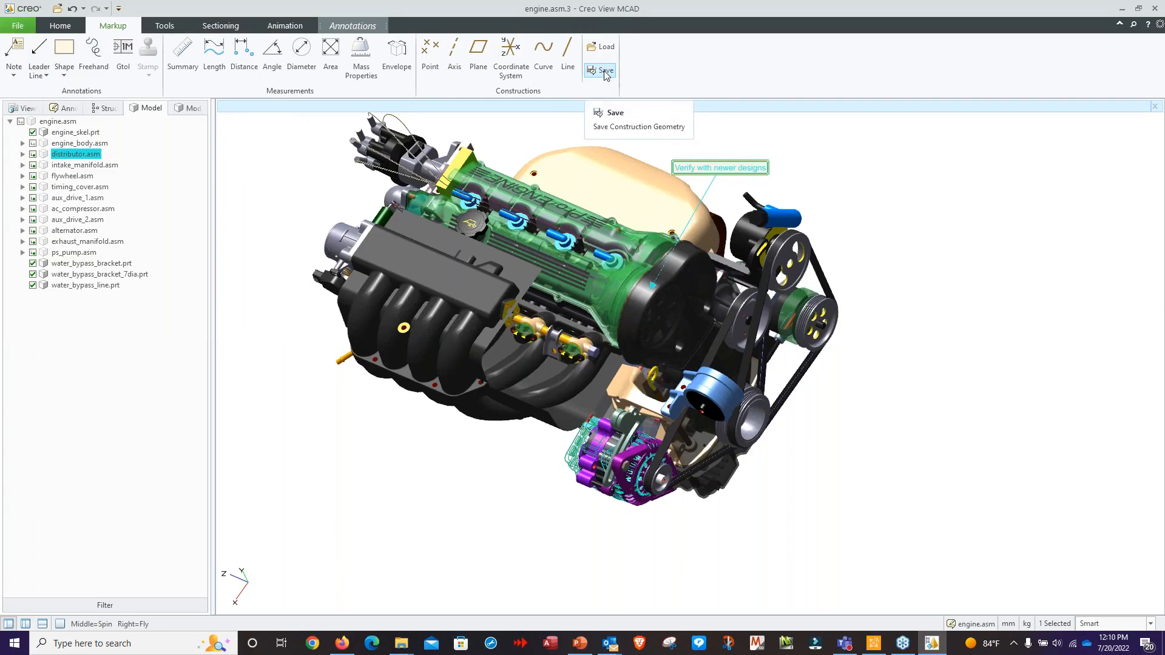
click(846, 141)
click(164, 26)
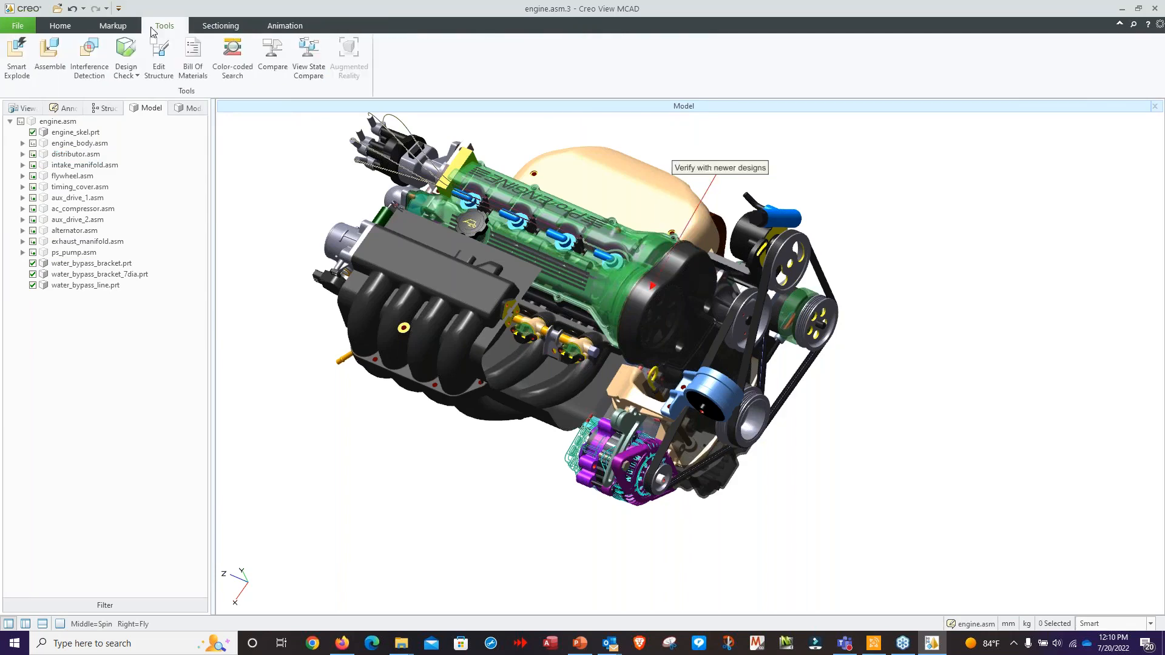
click(220, 25)
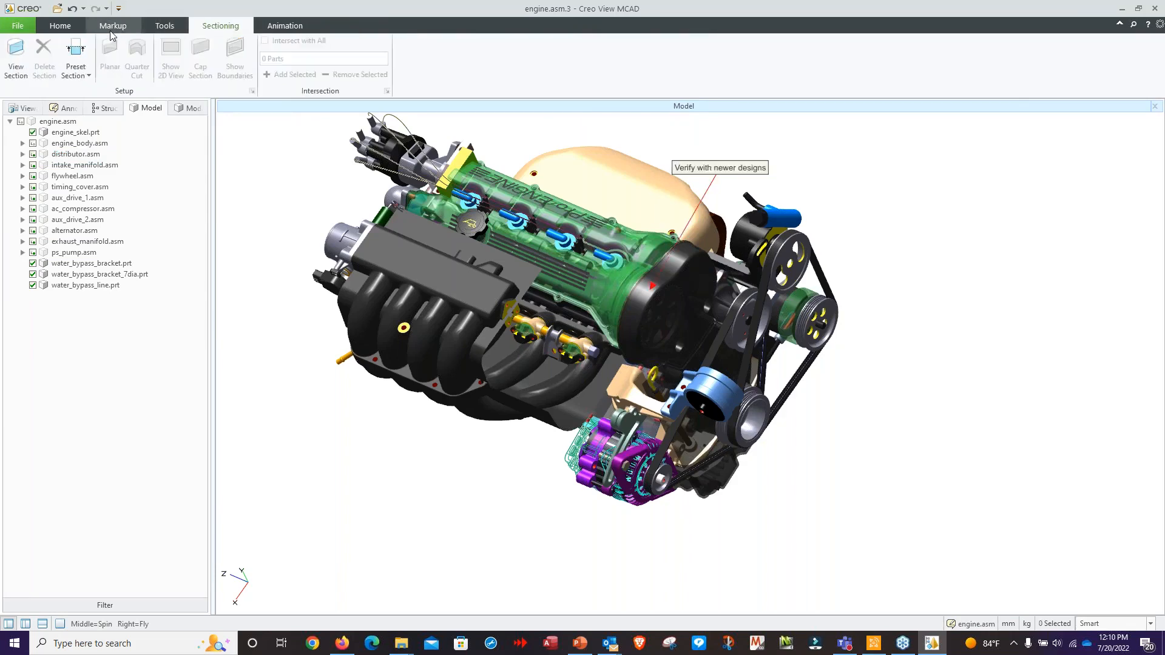
click(113, 25)
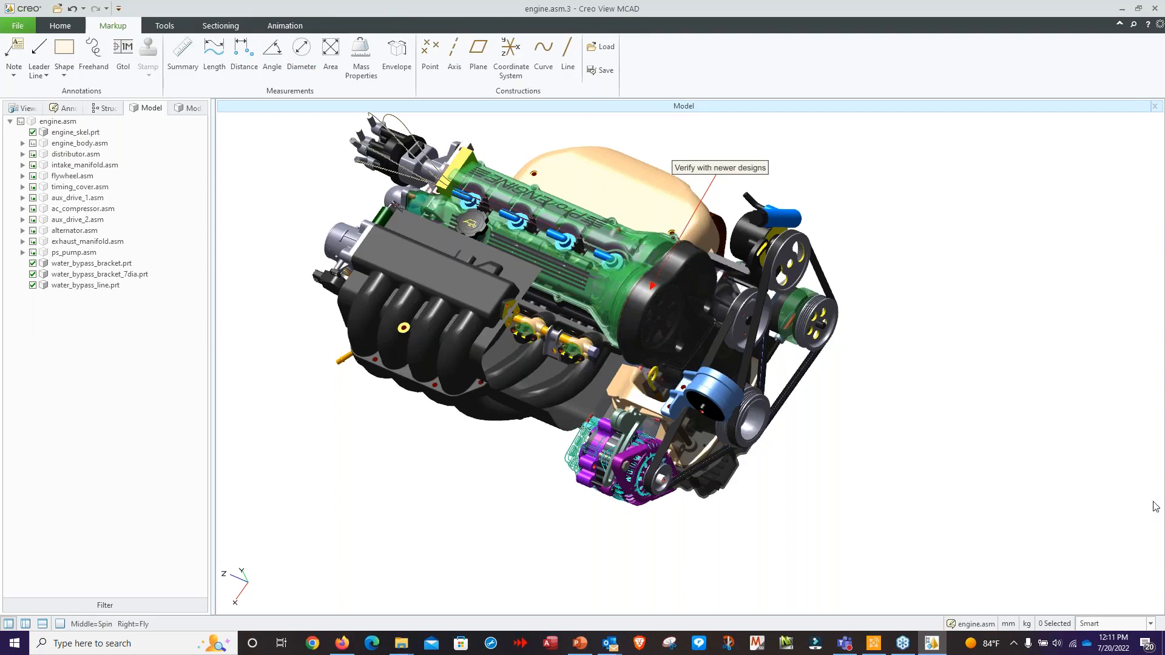
middle_drag(904, 401, 959, 403)
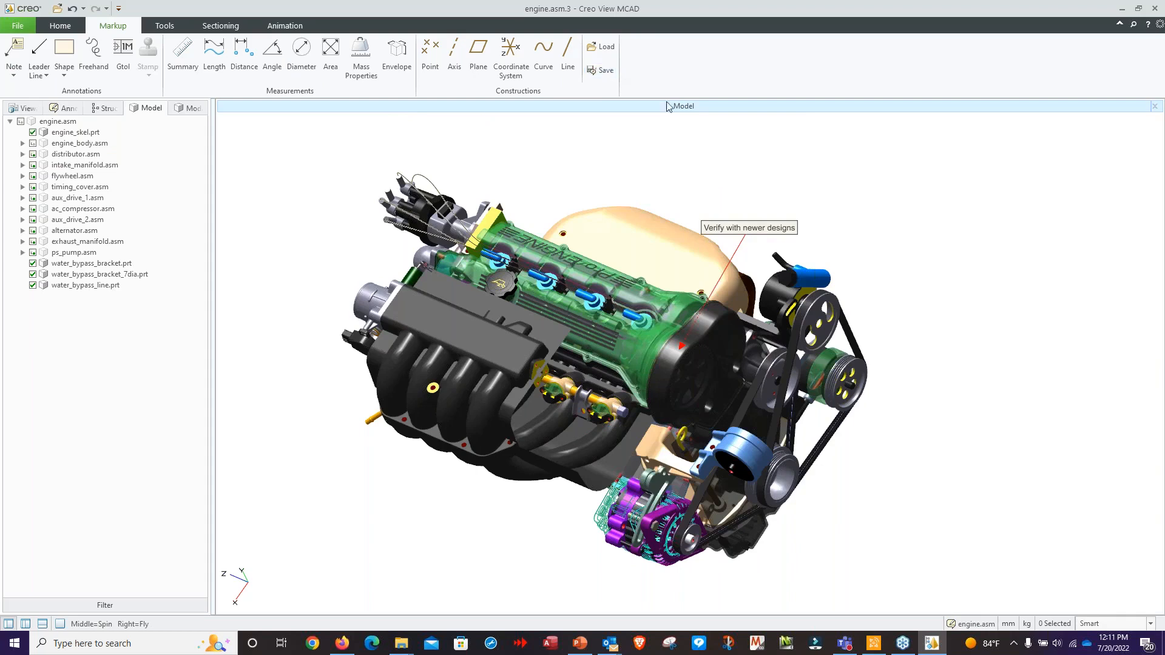
Step: Review the options for saving construction geometry and close them without saving
click(60, 27)
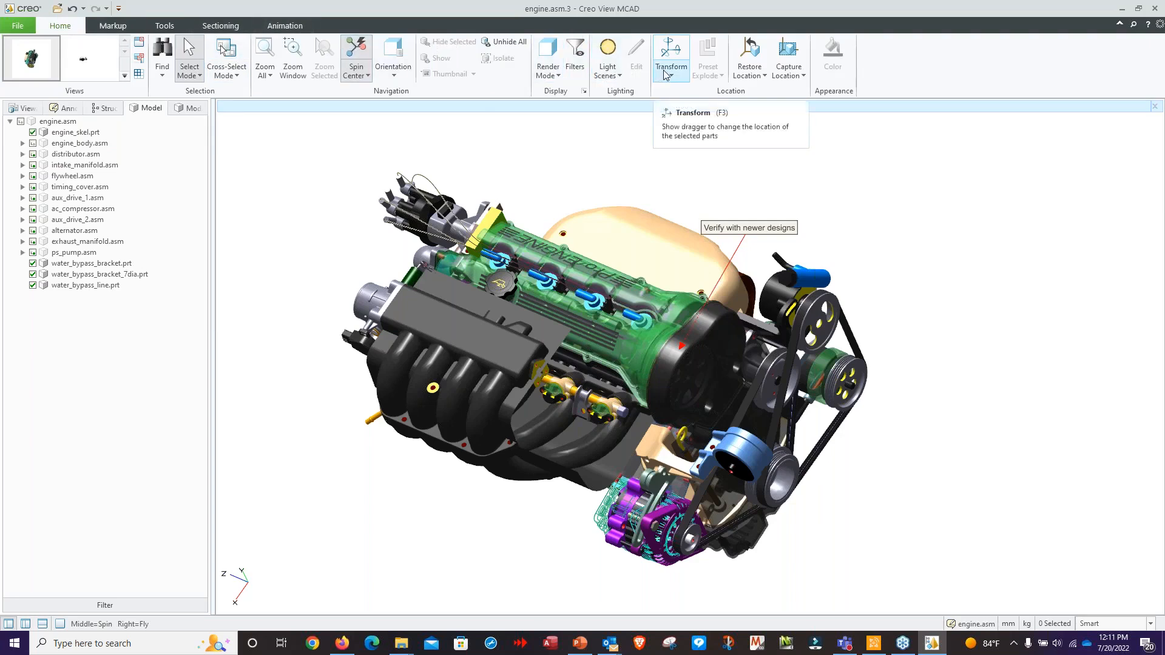
click(124, 28)
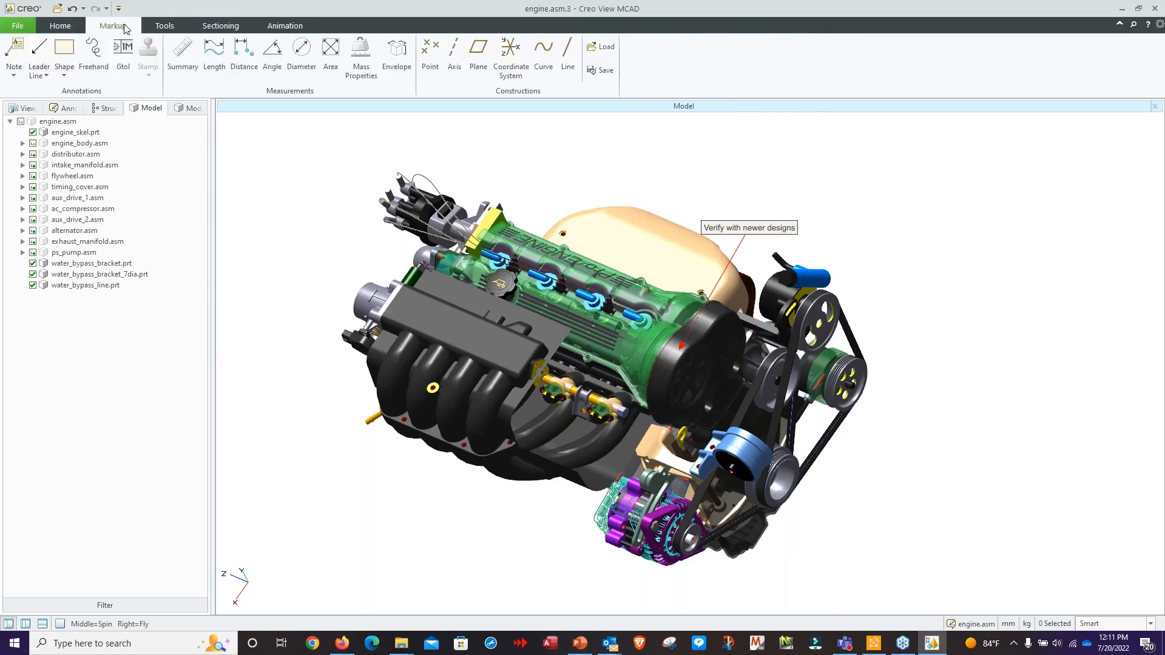
click(603, 71)
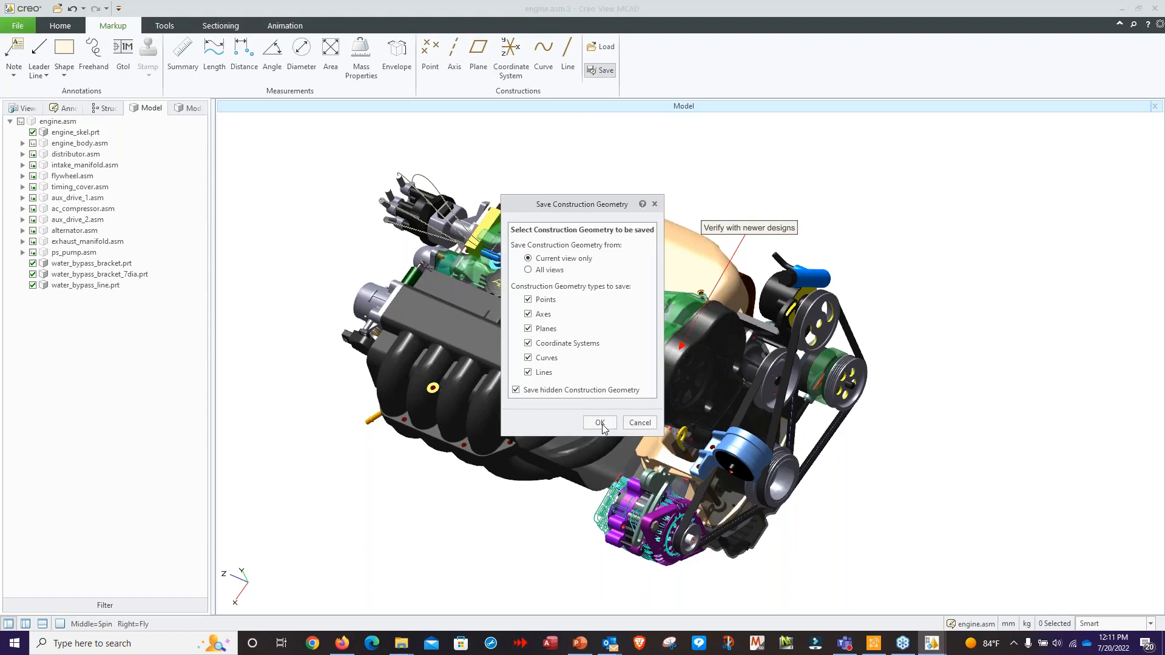
click(633, 424)
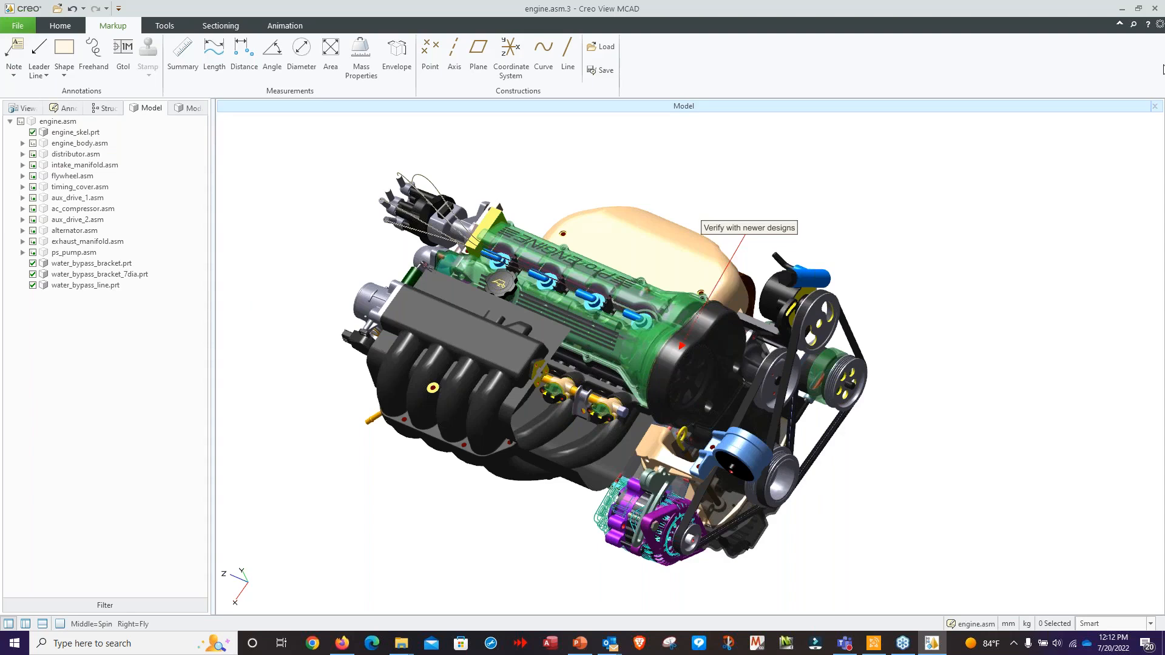
Step: Switch to PowerPoint and start the slide show from the closing "THANK YOU!" slide 18
mouse_move(580, 649)
click(580, 648)
click(36, 527)
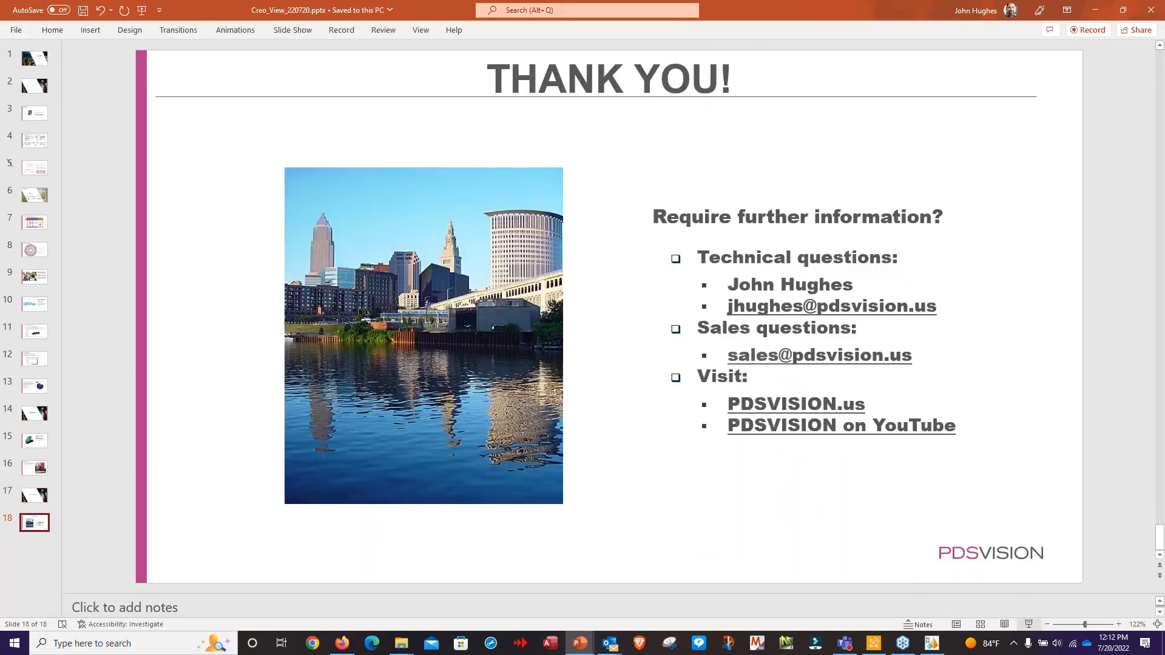
click(1028, 624)
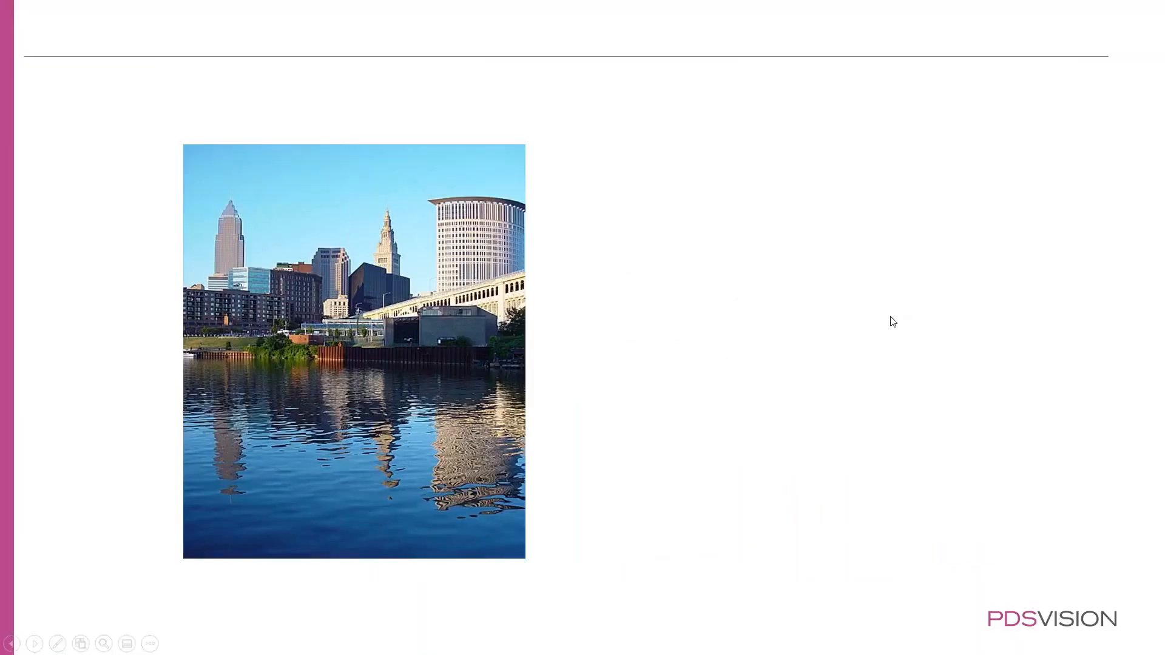